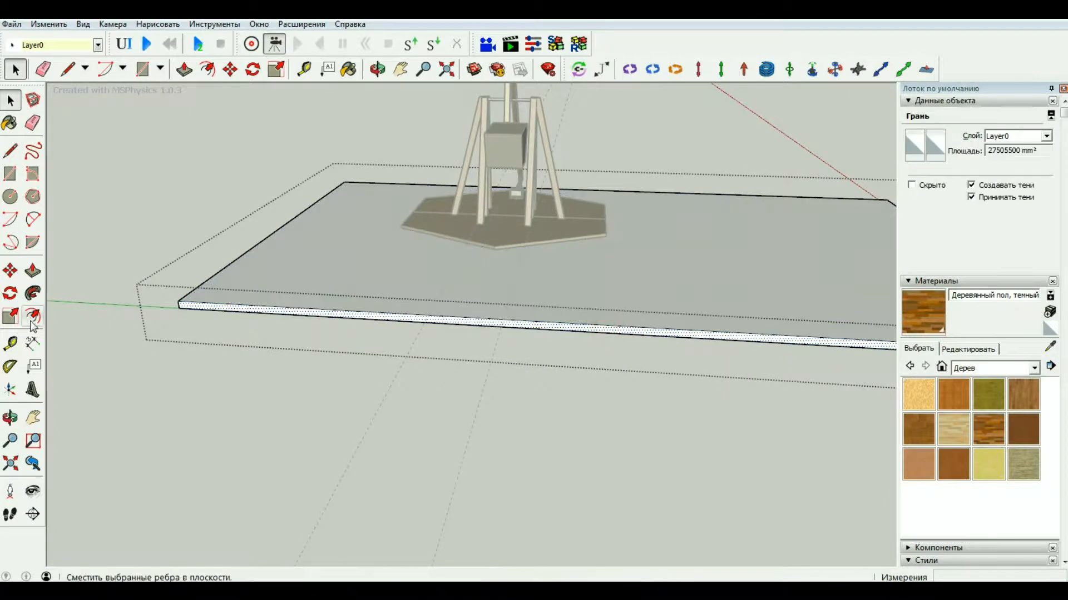
Extrude the front end face of the ground slab outward by 200000 mm with Push/Pull
key("p")
left_click(638, 334)
scroll(597, 361, "down", 8)
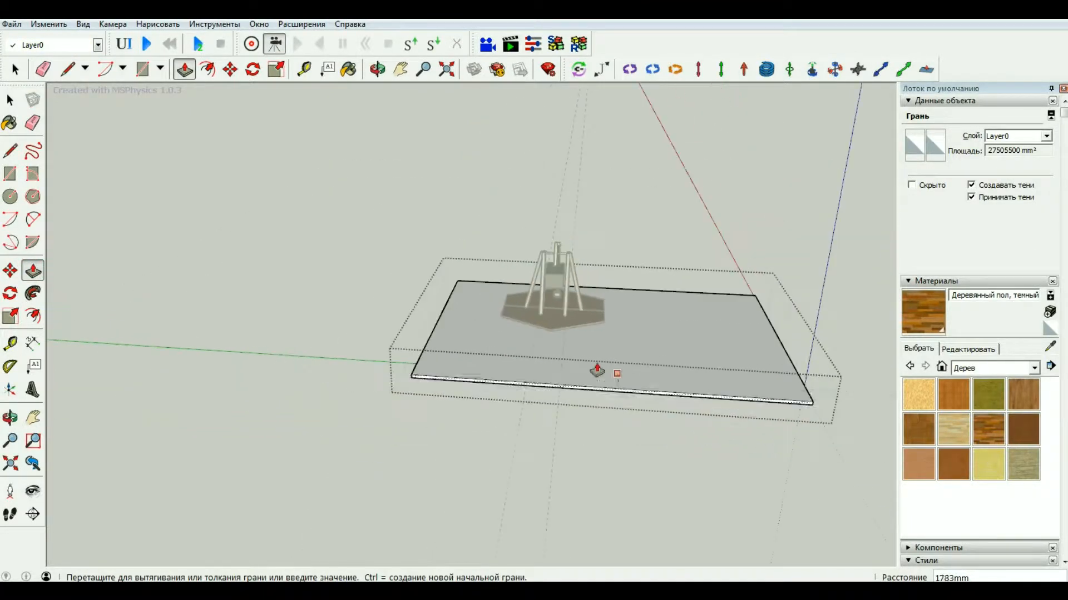
scroll(594, 472, "down", 3)
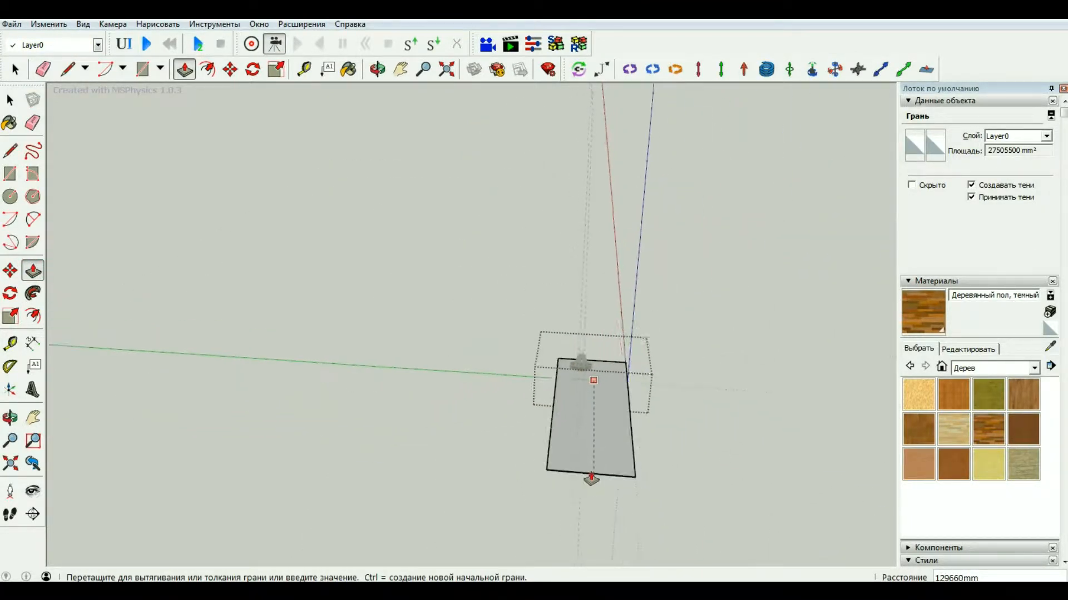
scroll(591, 525, "down", 3)
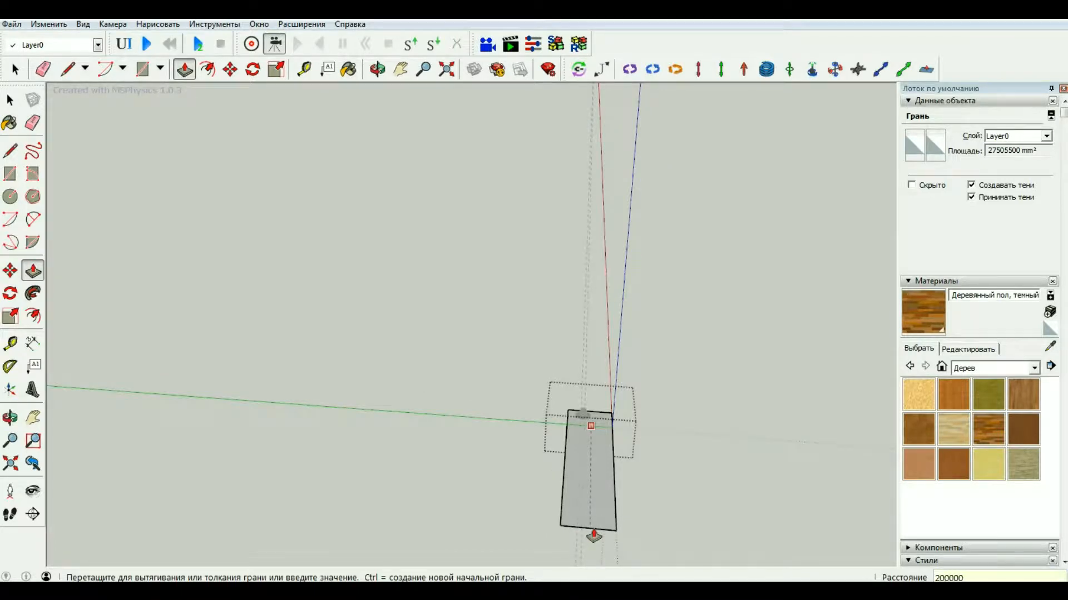
key("Return")
Widen the ground slab by extruding one of its long side faces outward with Push/Pull
scroll(527, 467, "up", 2)
left_click(377, 69)
left_click_drag(461, 442, 720, 415)
left_click_drag(453, 348, 591, 338)
scroll(584, 340, "up", 6)
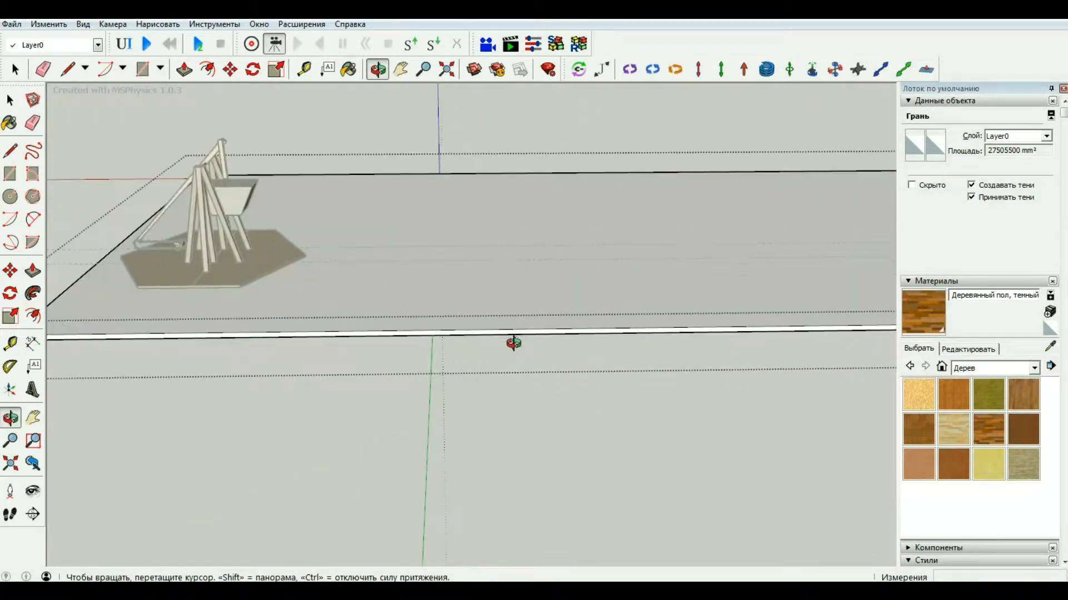
key("p")
scroll(522, 345, "up", 5)
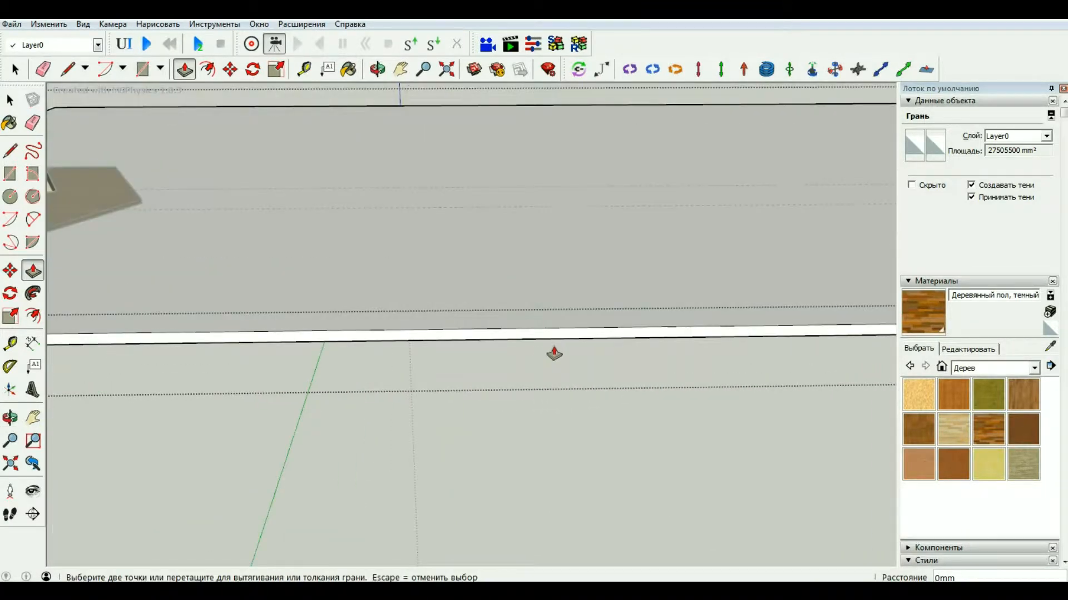
left_click(555, 353)
scroll(502, 417, "down", 5)
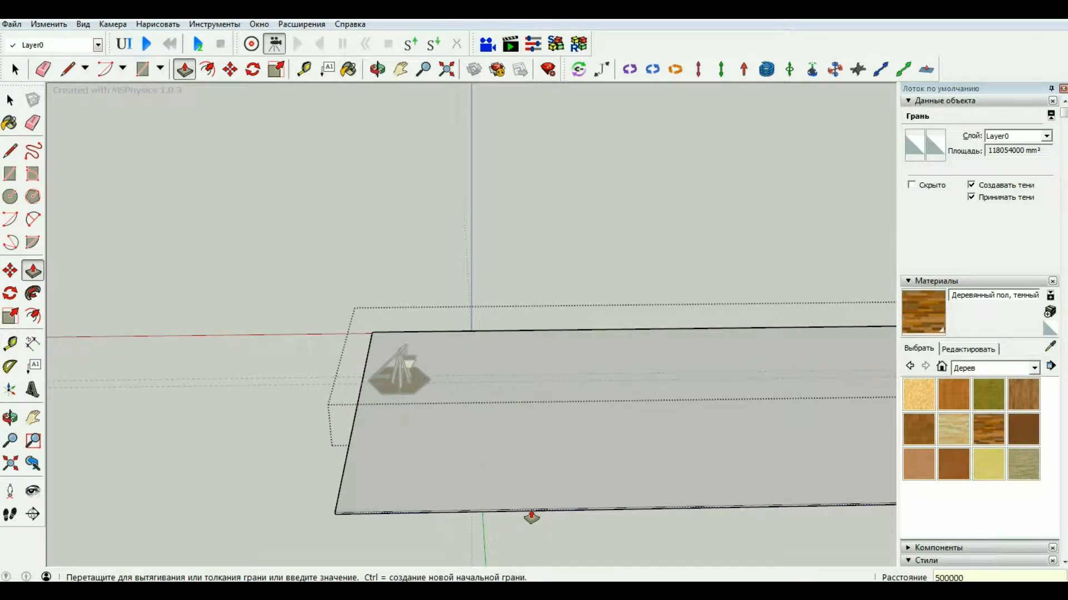
left_click(345, 326)
Extrude the opposite long side face of the ground slab outward by 25000 mm and close the group
middle_click_drag(345, 326, 453, 450)
scroll(454, 462, "up", 3)
key("p")
left_click(476, 412)
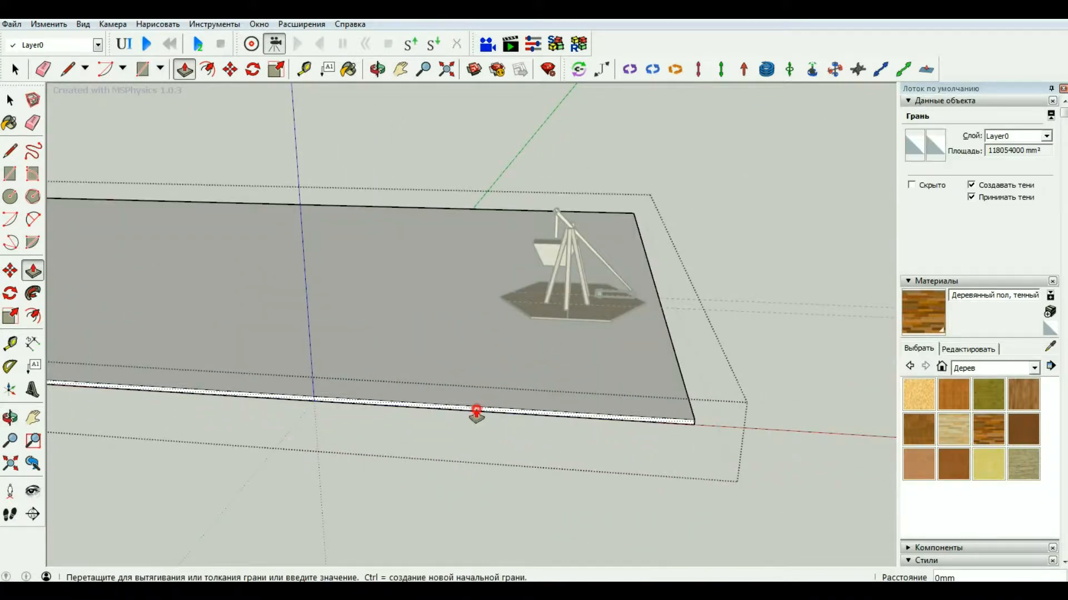
scroll(406, 434, "down", 3)
type("2500")
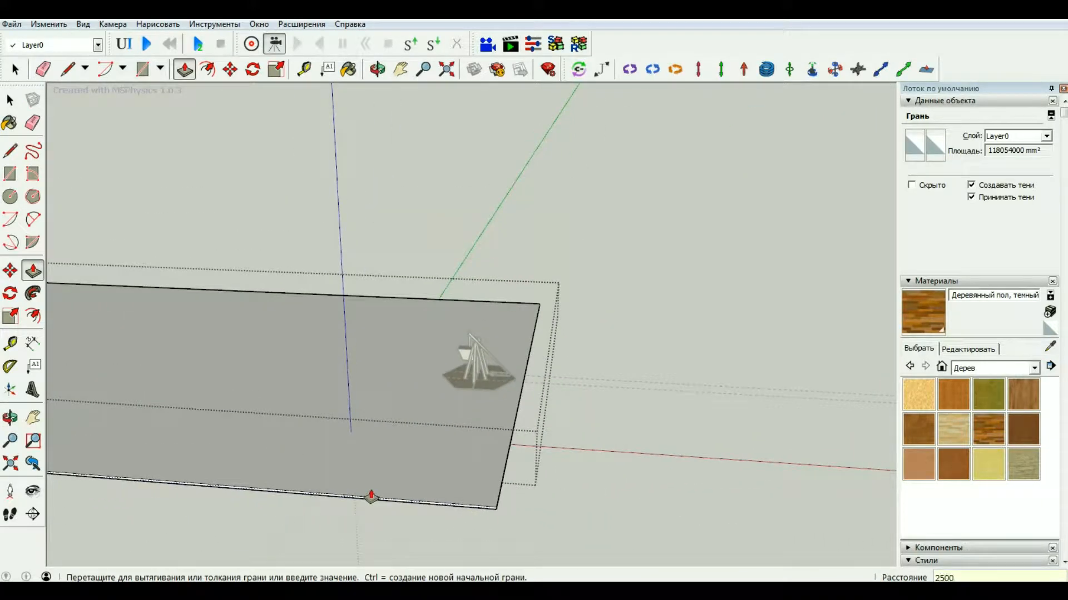
type("0")
key("Return")
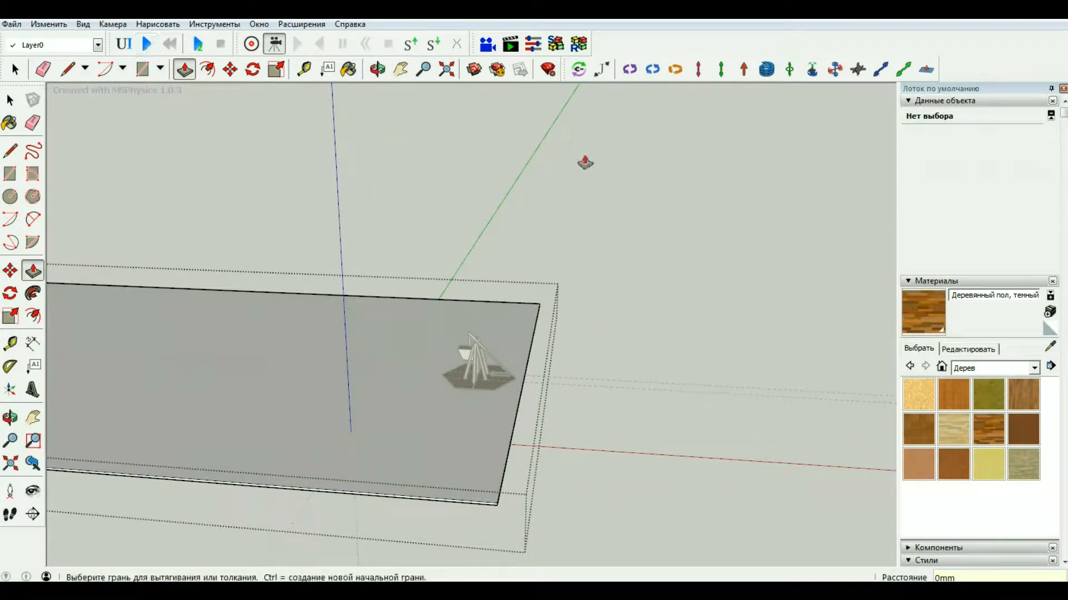
left_click(9, 102)
left_click(641, 217)
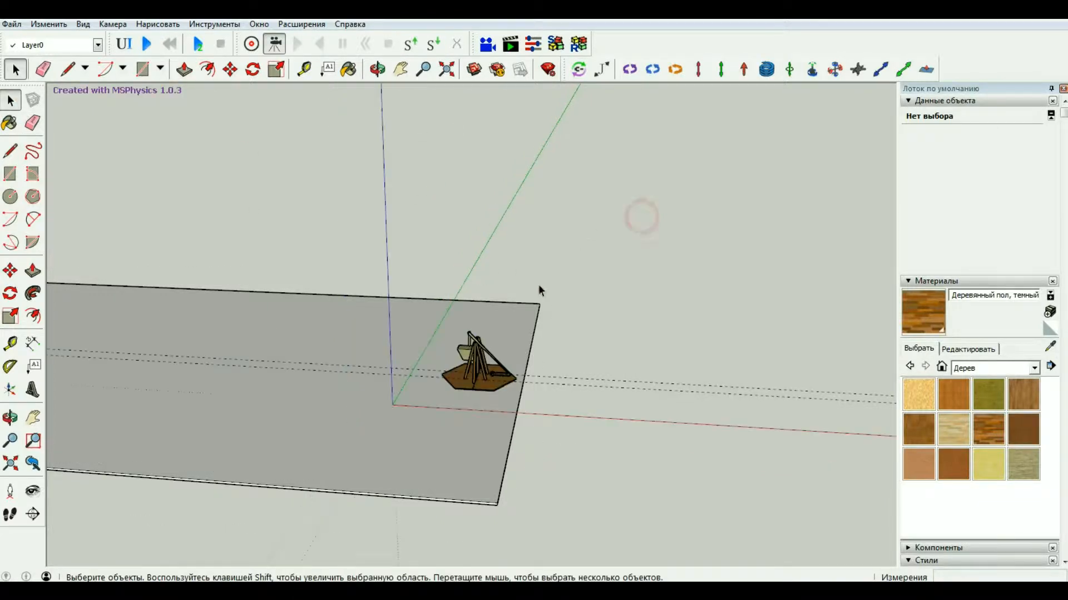
Delete the line segments that cross the top of the trebuchet's wooden platform
left_click(379, 70)
left_click_drag(611, 334, 475, 353)
middle_click_drag(475, 353, 486, 517)
scroll(521, 454, "up", 4)
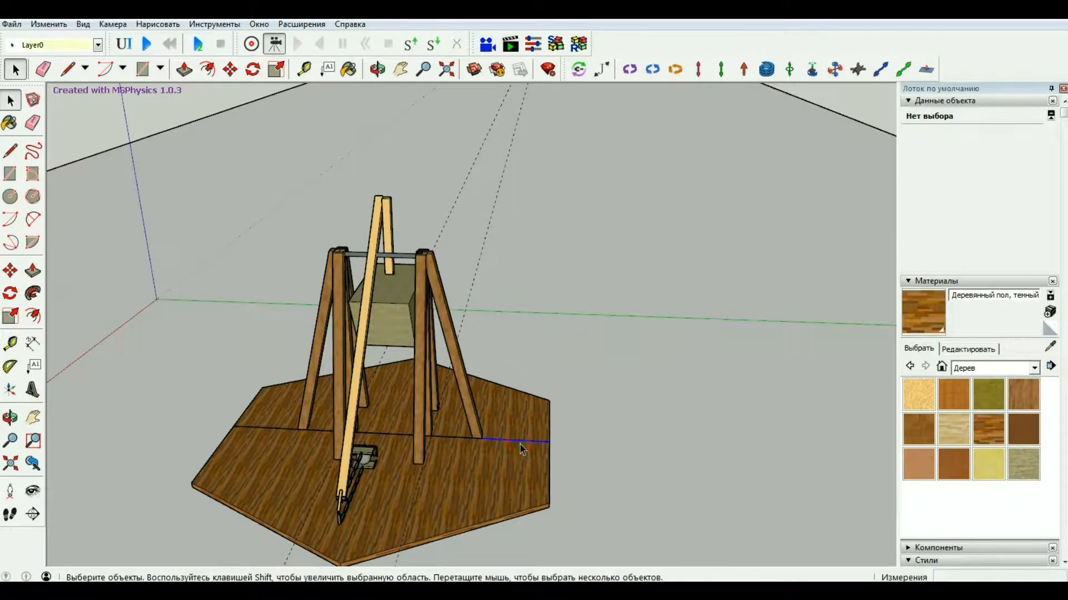
key("Delete")
left_click(450, 438)
key("Delete")
left_click(393, 435)
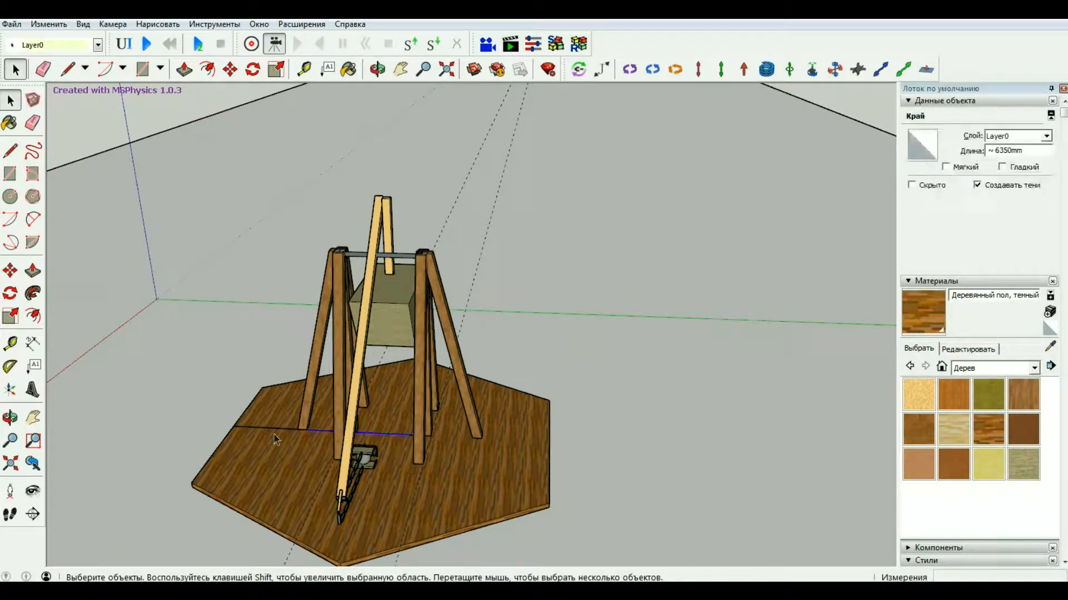
key("Delete")
Run the MSPhysics simulation to watch the trebuchet launch its projectile, and reset it
scroll(263, 429, "down", 3)
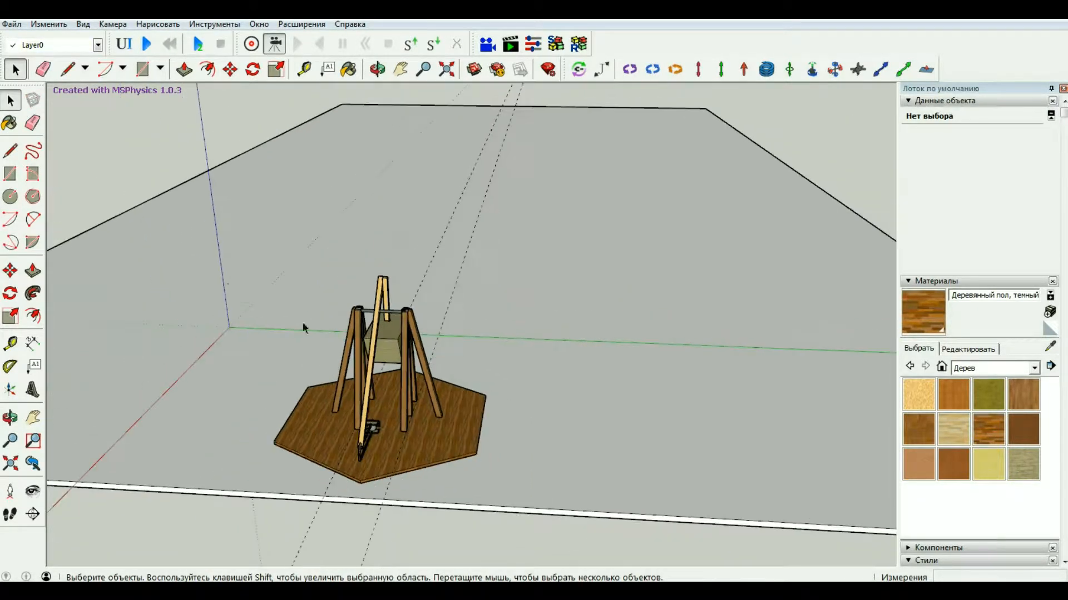
left_click(147, 45)
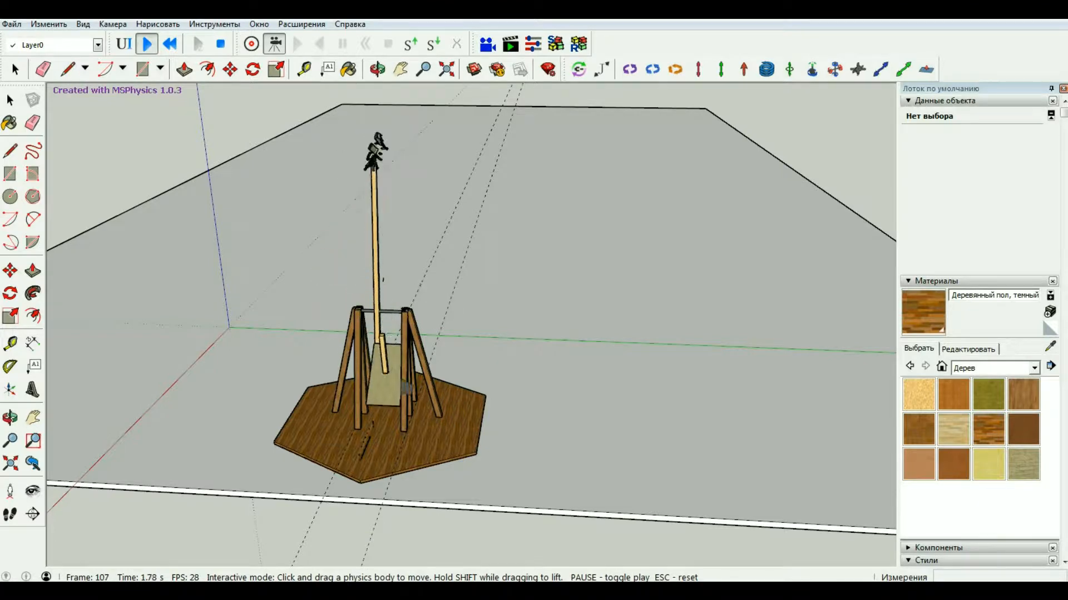
middle_click_drag(355, 245, 207, 92)
left_click(171, 41)
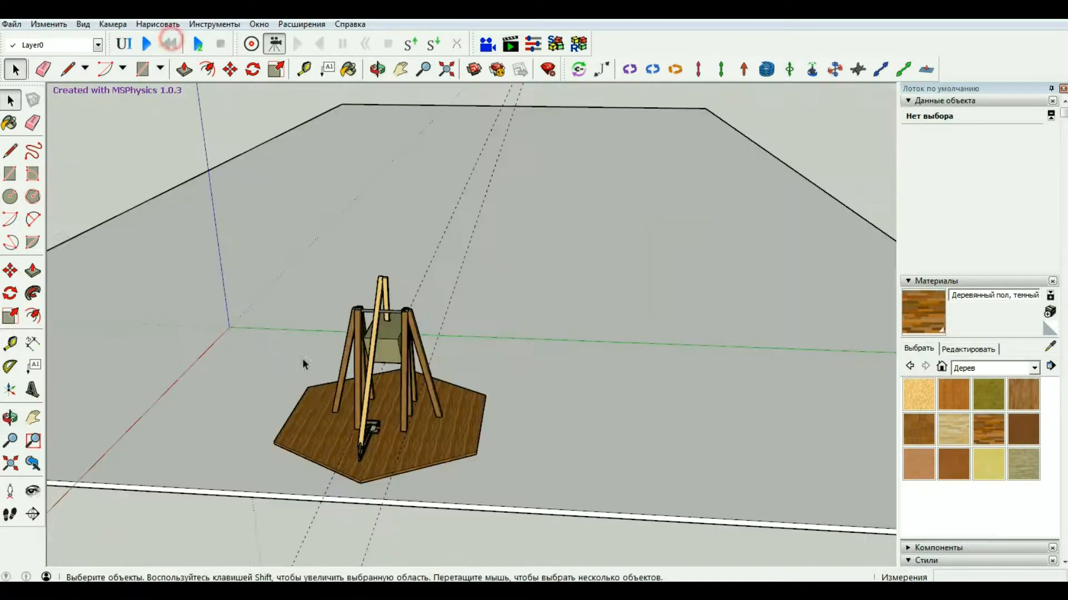
Examine the trebuchet and its platform from several sides, including their place on the whole ground slab
scroll(356, 492, "up", 3)
scroll(470, 399, "down", 1)
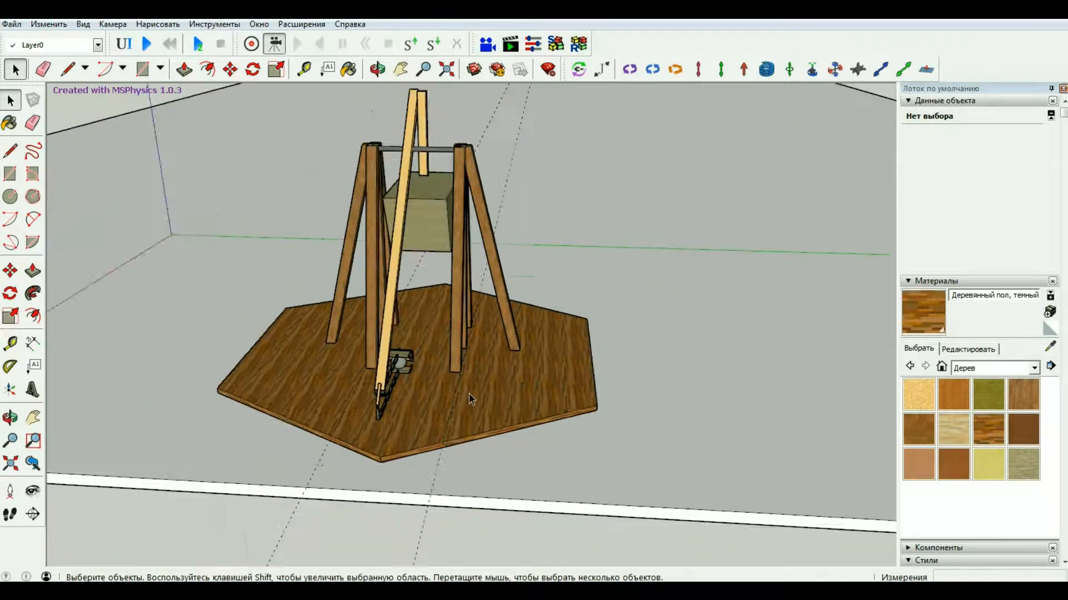
scroll(470, 399, "down", 1)
middle_click_drag(470, 399, 562, 372)
scroll(457, 417, "up", 3)
middle_click_drag(369, 460, 324, 496)
scroll(360, 369, "down", 3)
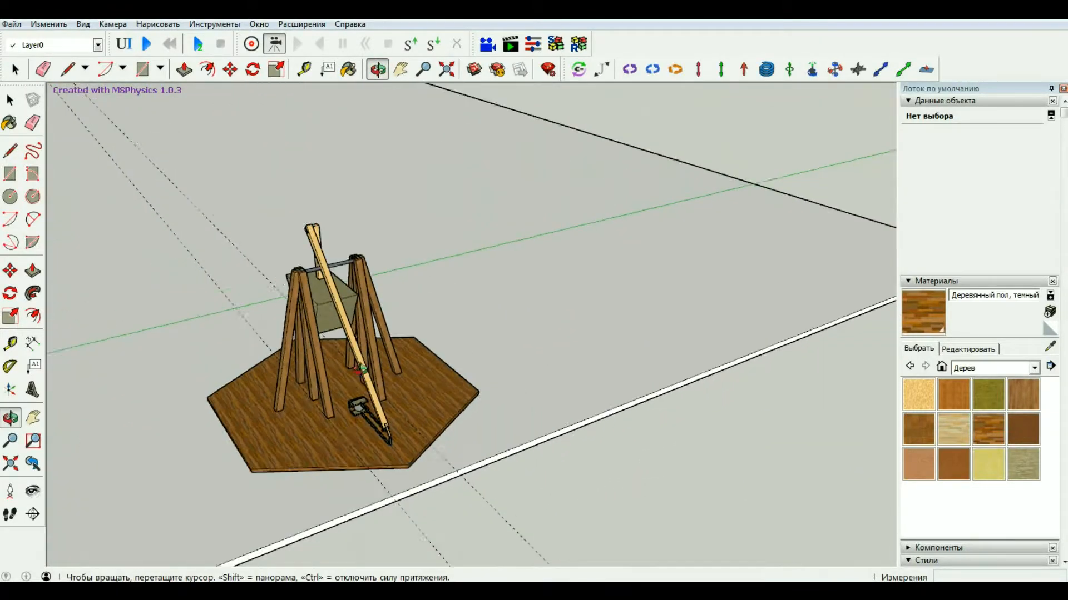
left_click_drag(361, 369, 107, 333)
scroll(422, 357, "down", 4)
scroll(420, 309, "up", 1)
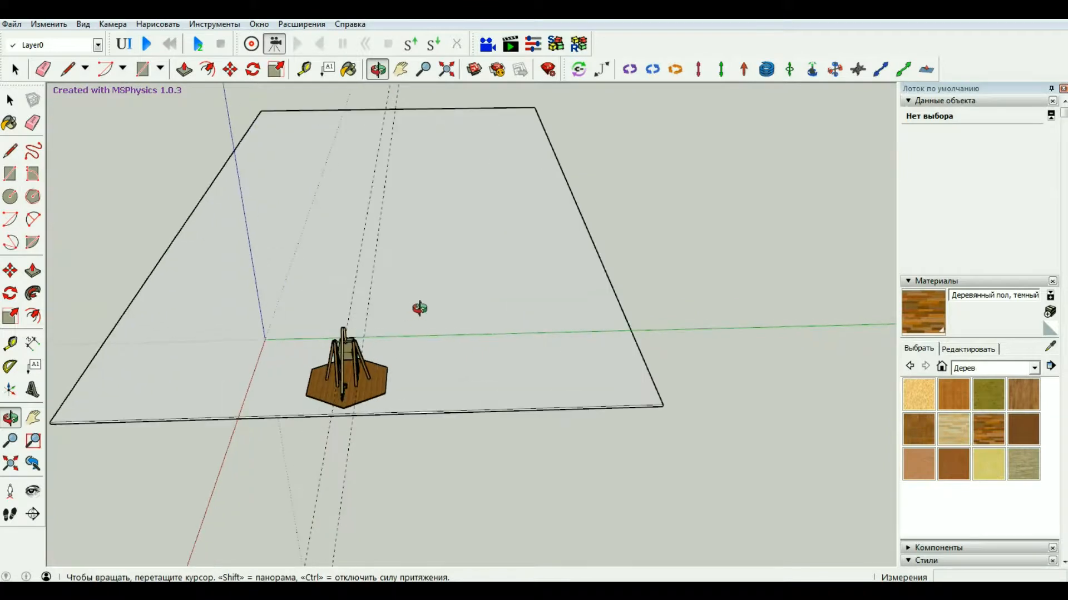
Paint the ground slab with Растительность, гледичия from the Ландшафтный дизайн materials, and replace it with Растительность, пятно
key("space")
left_click(1033, 368)
left_click(1005, 472)
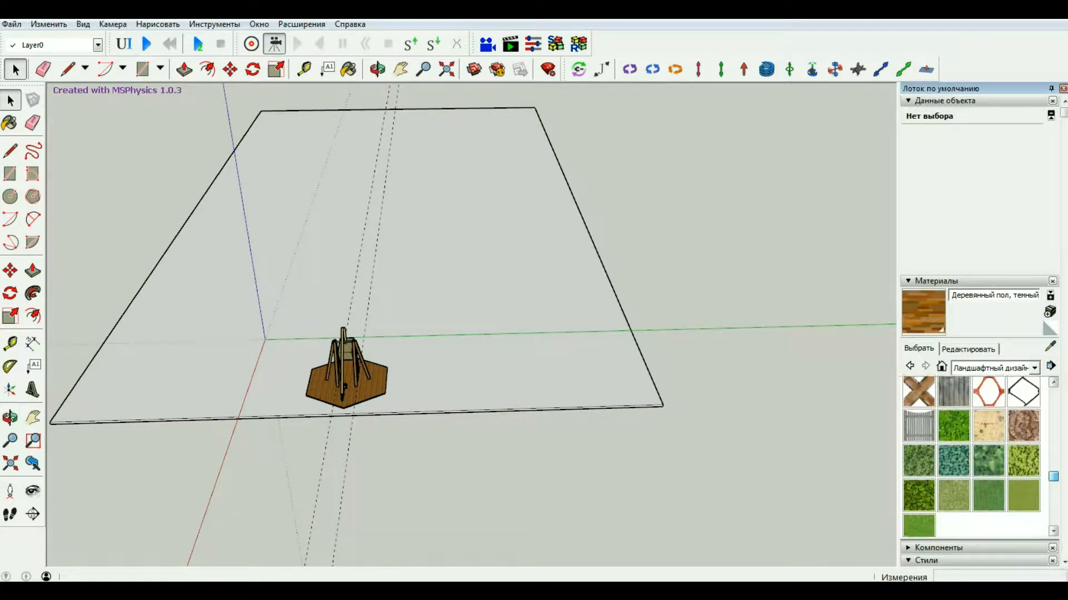
scroll(973, 456, "down", 1)
left_click(953, 416)
left_click(589, 293)
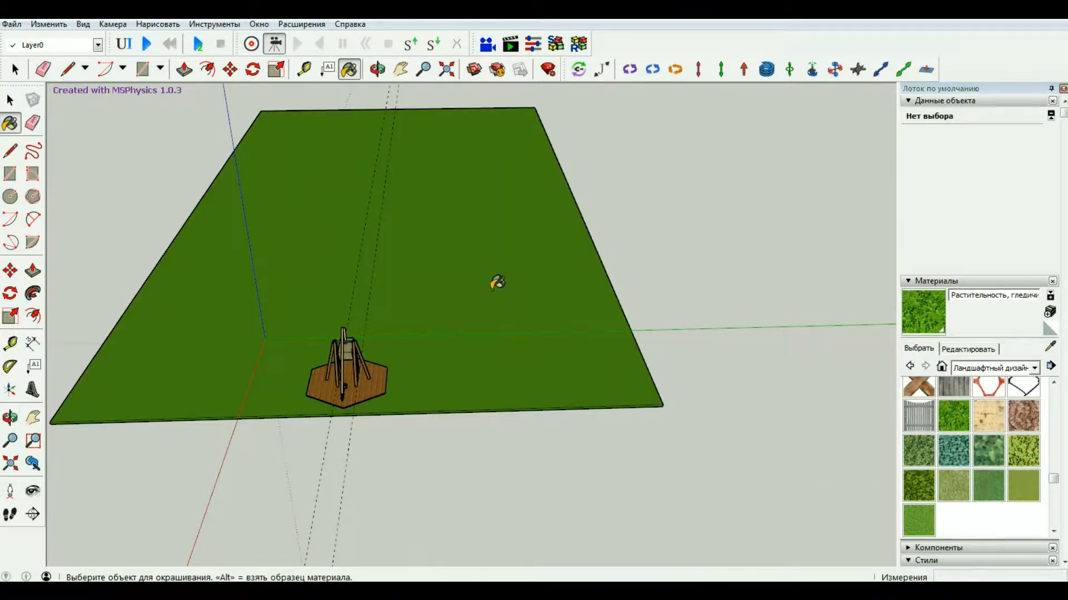
left_click(1023, 450)
left_click(591, 269)
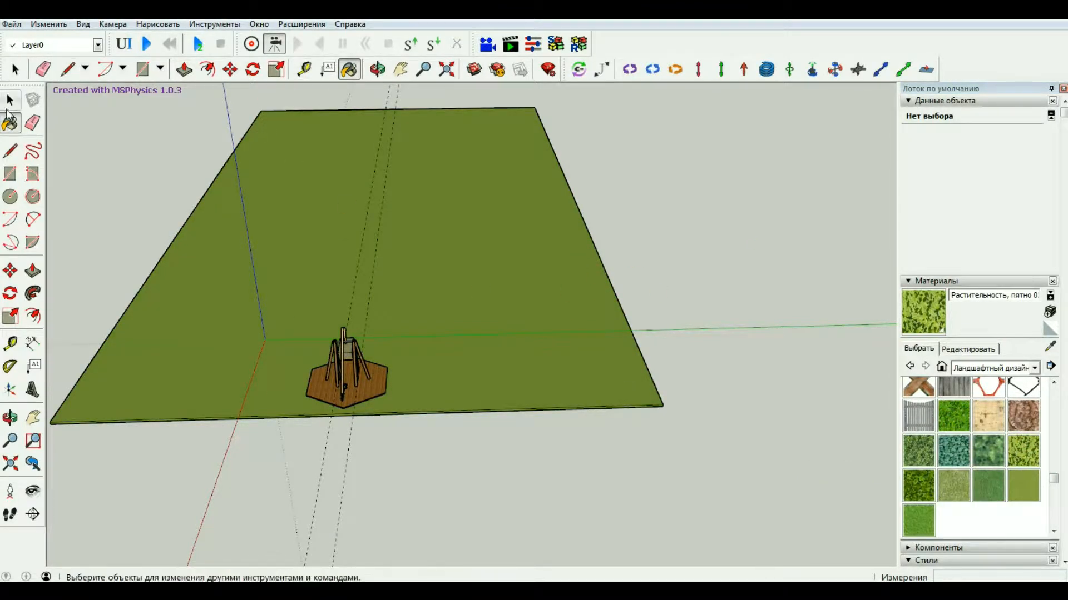
left_click(8, 104)
Delete all construction guides running through the trebuchet from the model
middle_click_drag(681, 178, 817, 189, "shift")
scroll(522, 286, "up", 1)
left_click(10, 418)
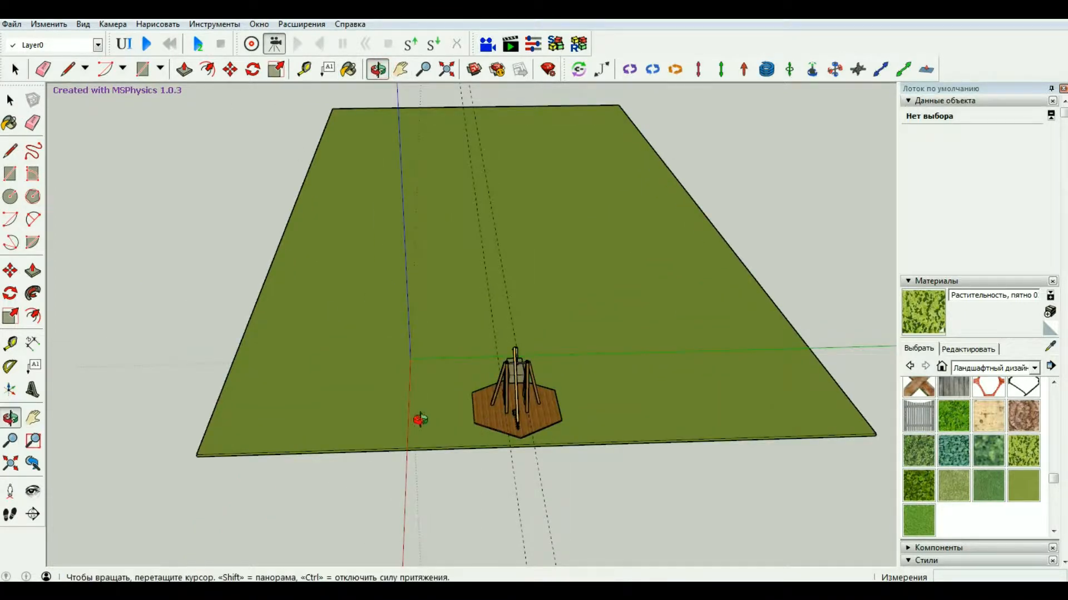
left_click_drag(419, 420, 346, 310)
left_click_drag(724, 364, 423, 356)
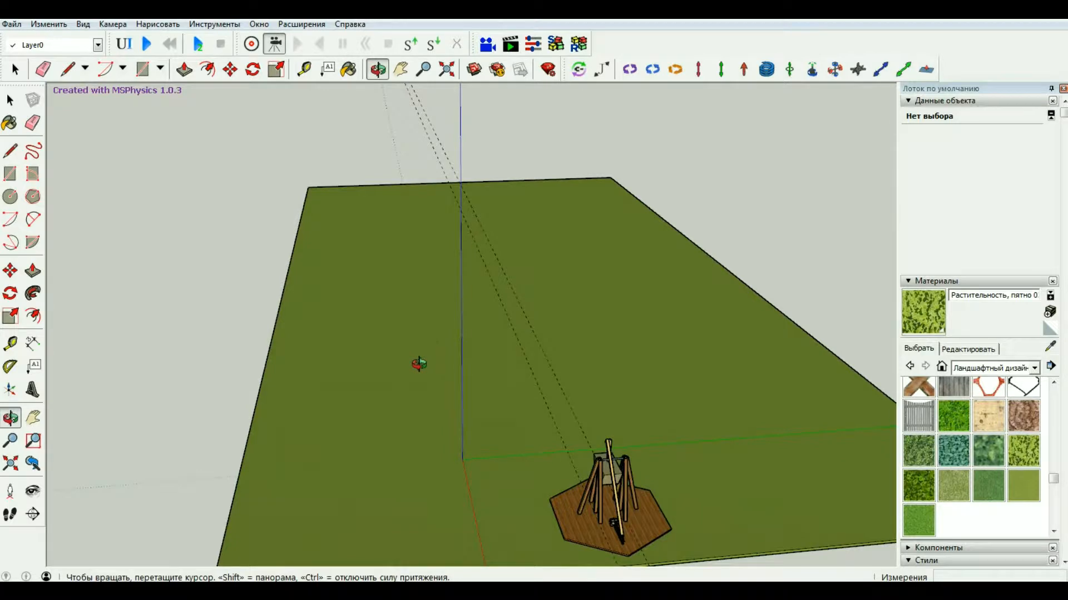
scroll(418, 364, "down", 2)
scroll(558, 395, "up", 1)
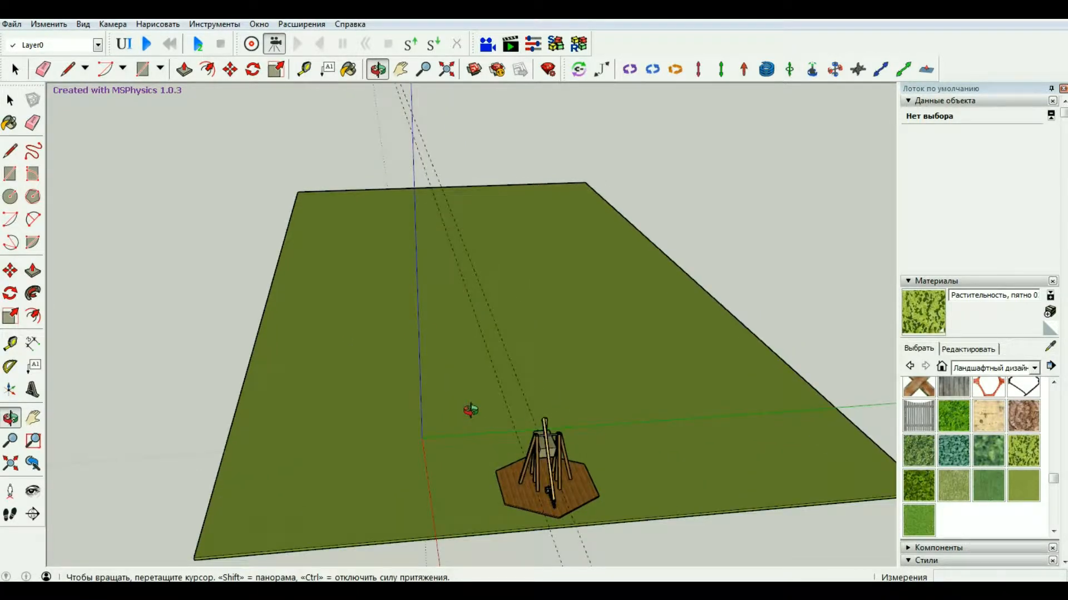
left_click_drag(430, 260, 398, 276)
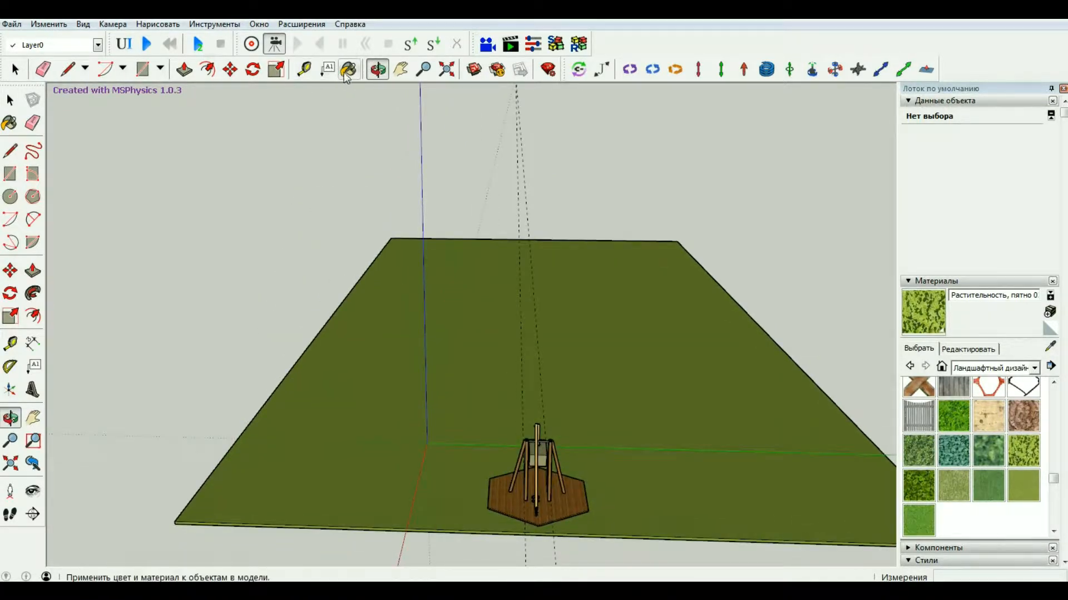
left_click(52, 24)
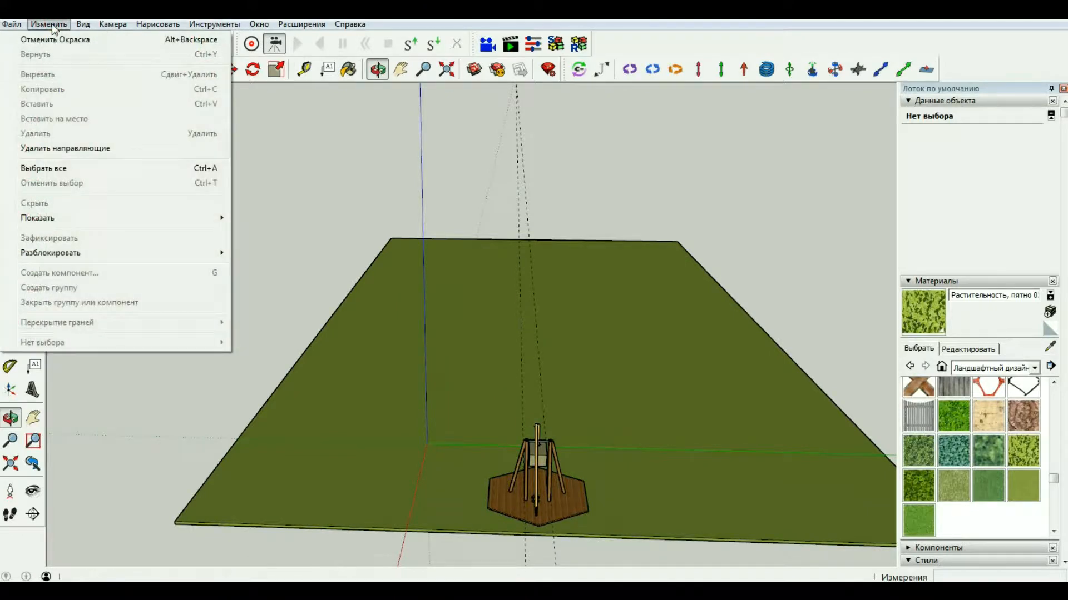
left_click(104, 151)
Run the simulation again, follow the projectile's flight past the far end of the ground, and reset it
left_click(147, 45)
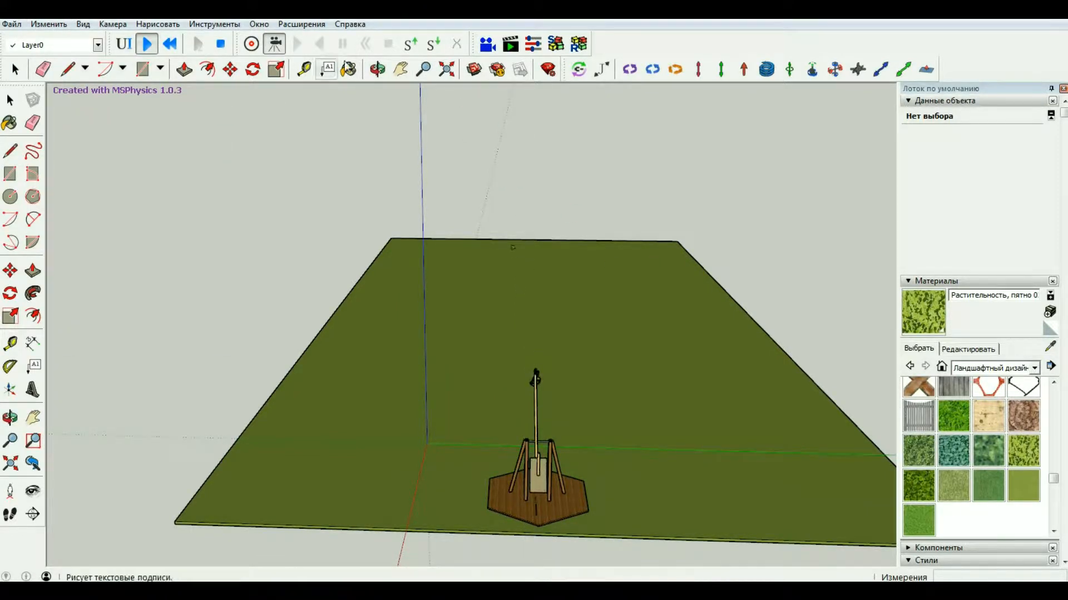
left_click(377, 68)
left_click_drag(500, 195, 100, 204)
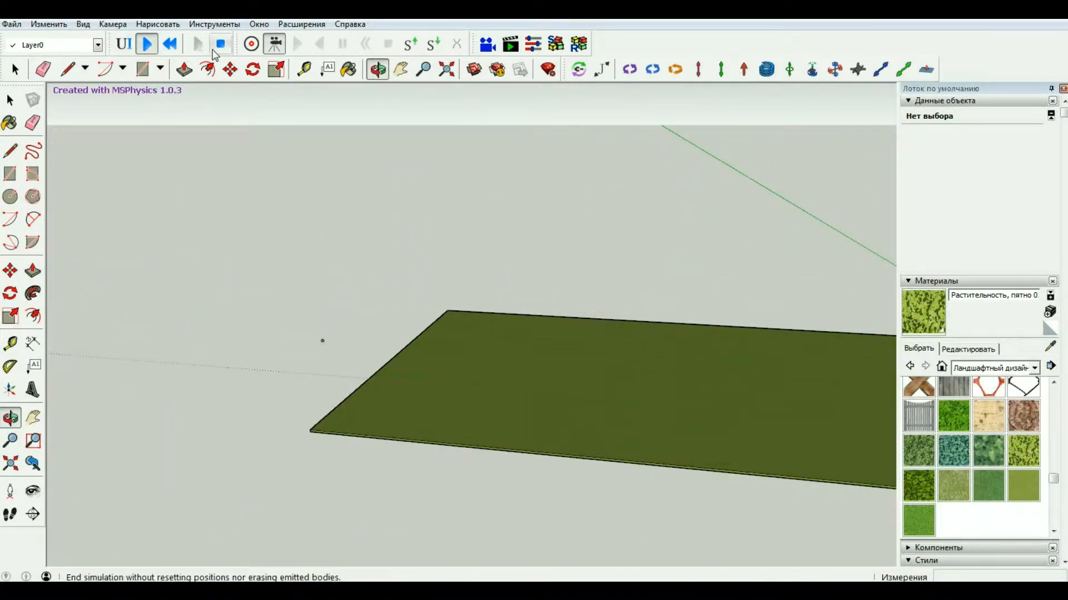
left_click(170, 44)
Lengthen the ground slab by extruding its far end face about 54469 mm, and close the group
left_click_drag(808, 382, 362, 349)
scroll(362, 348, "up", 3)
scroll(532, 259, "up", 1)
key("space")
scroll(535, 311, "up", 3)
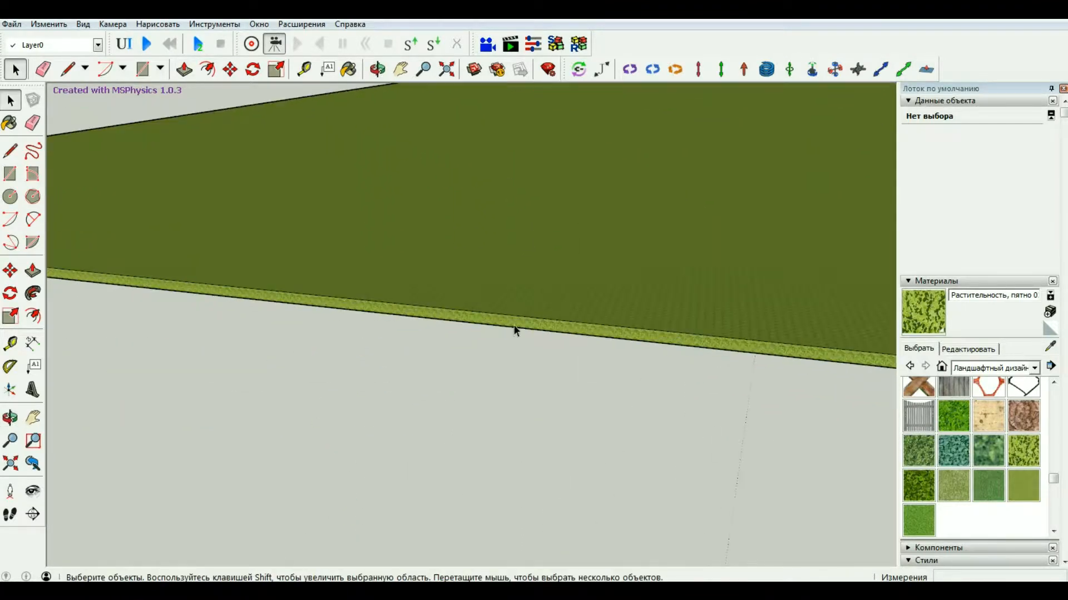
left_click(519, 324)
key("p")
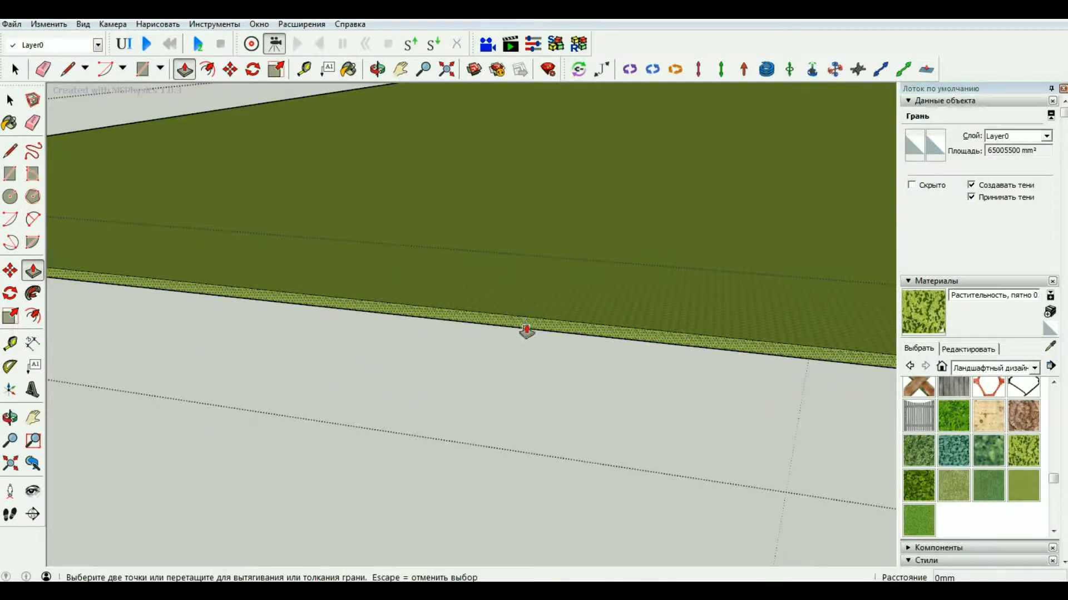
left_click(526, 331)
scroll(460, 400, "down", 10)
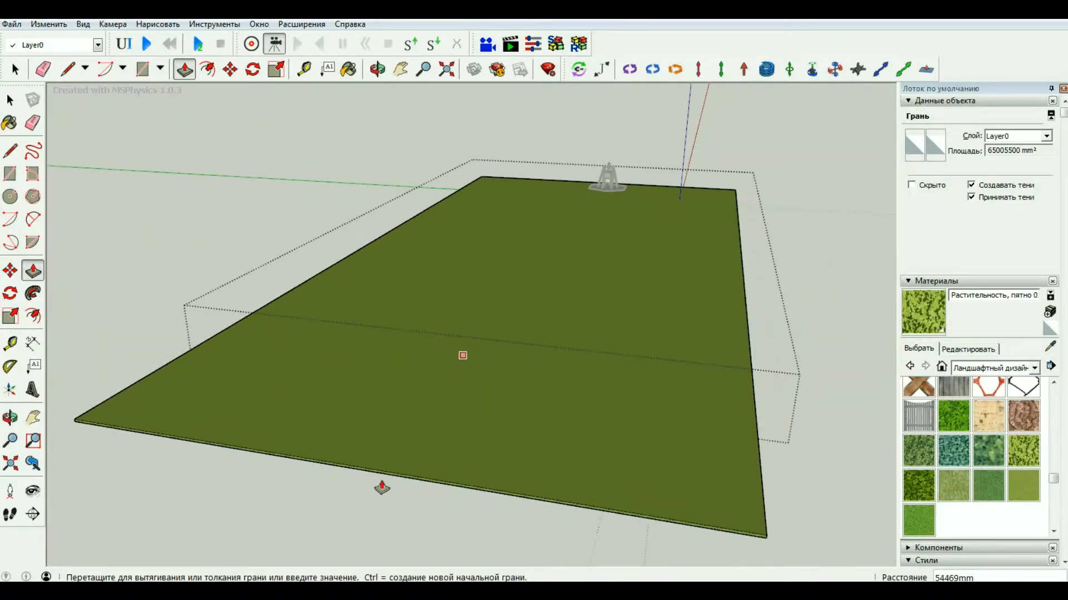
left_click(381, 488)
left_click(10, 100)
scroll(631, 389, "down", 3)
left_click(876, 361)
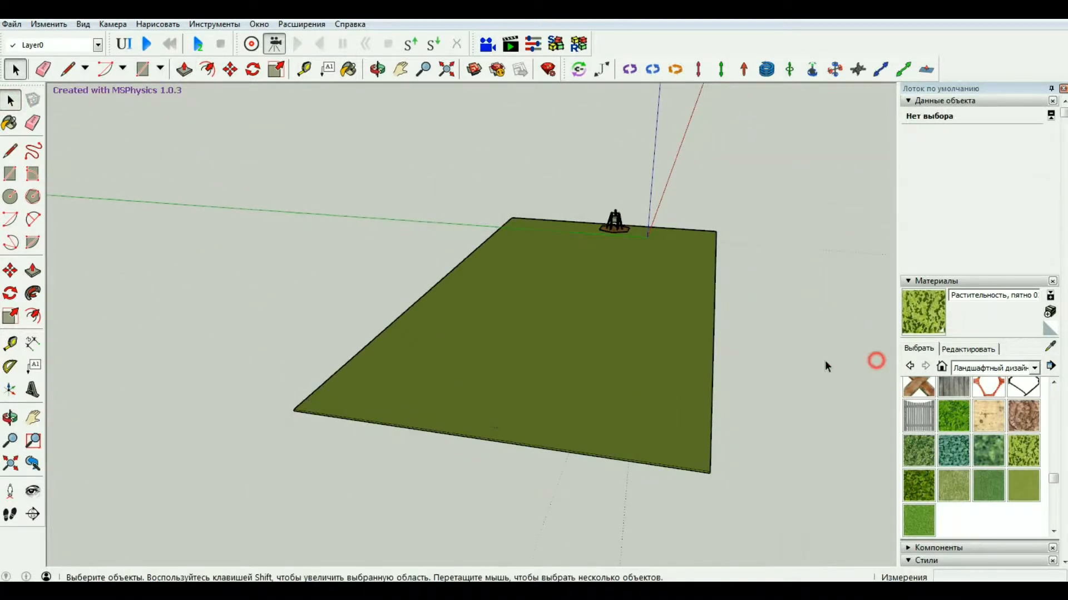
Draw a 500 mm square on the ground near the trebuchet platform and extrude it 500 mm into a cube
scroll(651, 387, "down", 1)
key("o")
left_click_drag(406, 155, 388, 367)
scroll(804, 458, "up", 6)
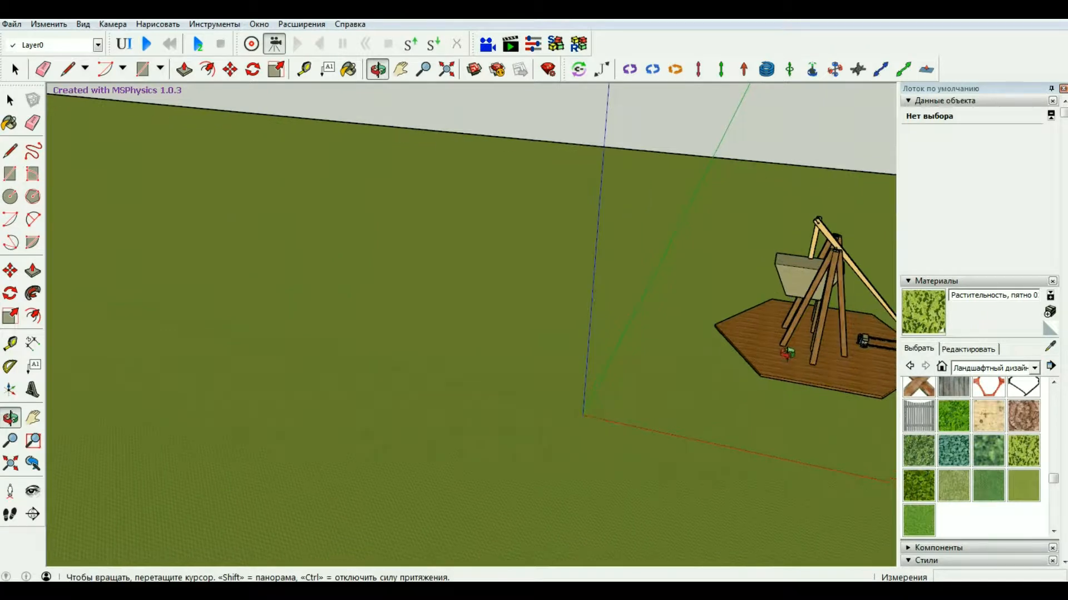
scroll(787, 353, "down", 3)
scroll(634, 392, "up", 5)
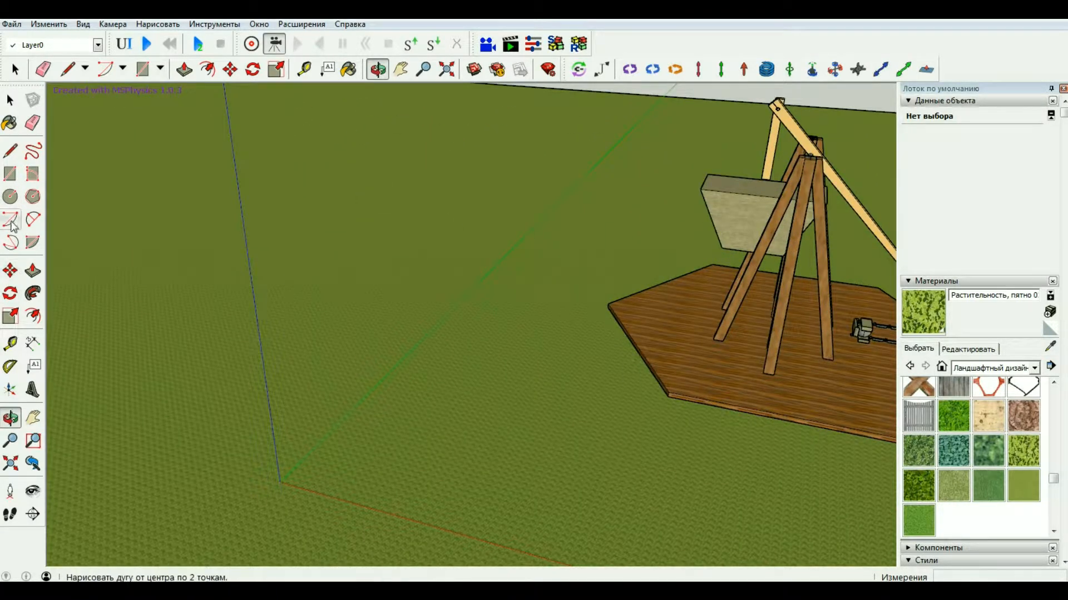
left_click(10, 174)
left_click(459, 354)
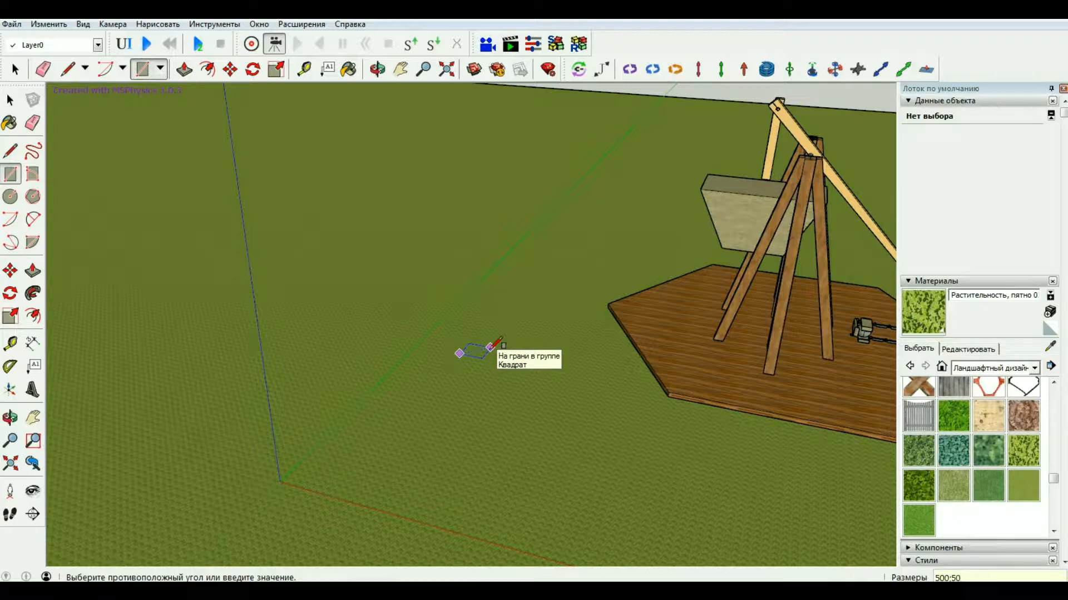
scroll(490, 347, "up", 4)
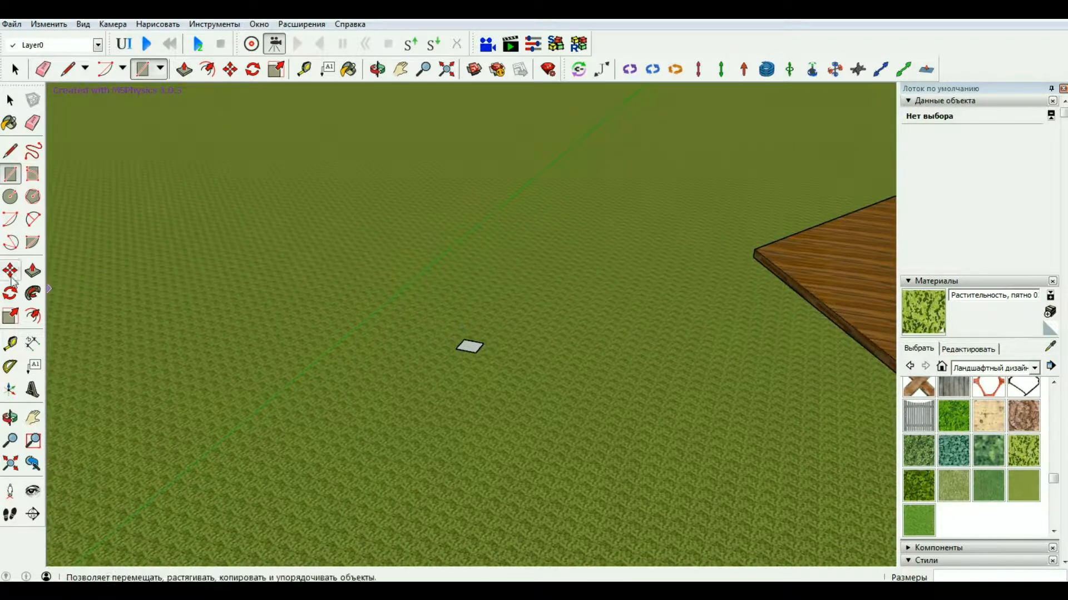
left_click(31, 271)
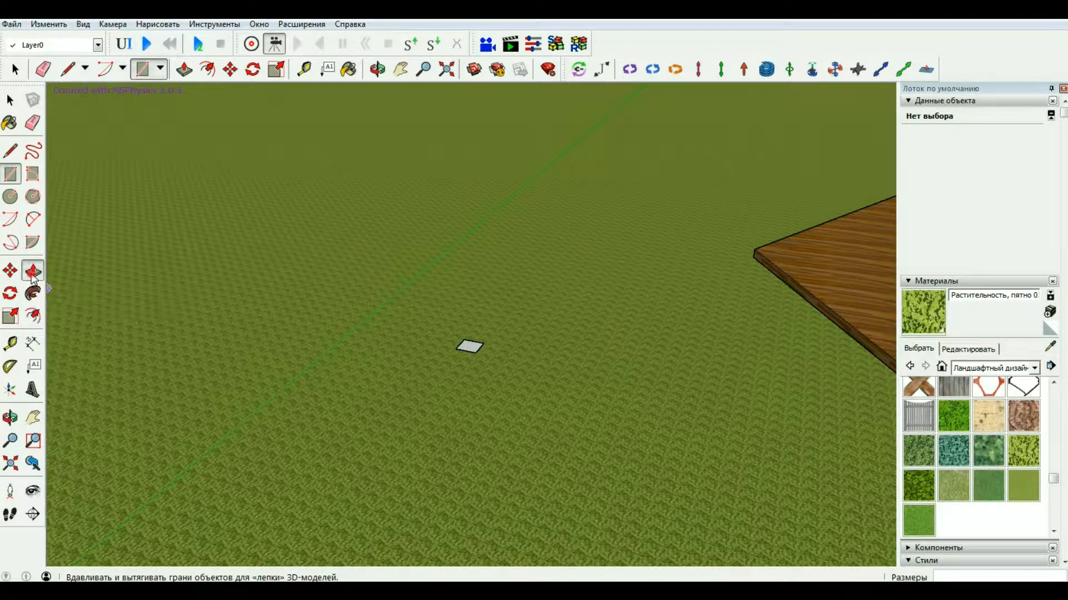
left_click(470, 346)
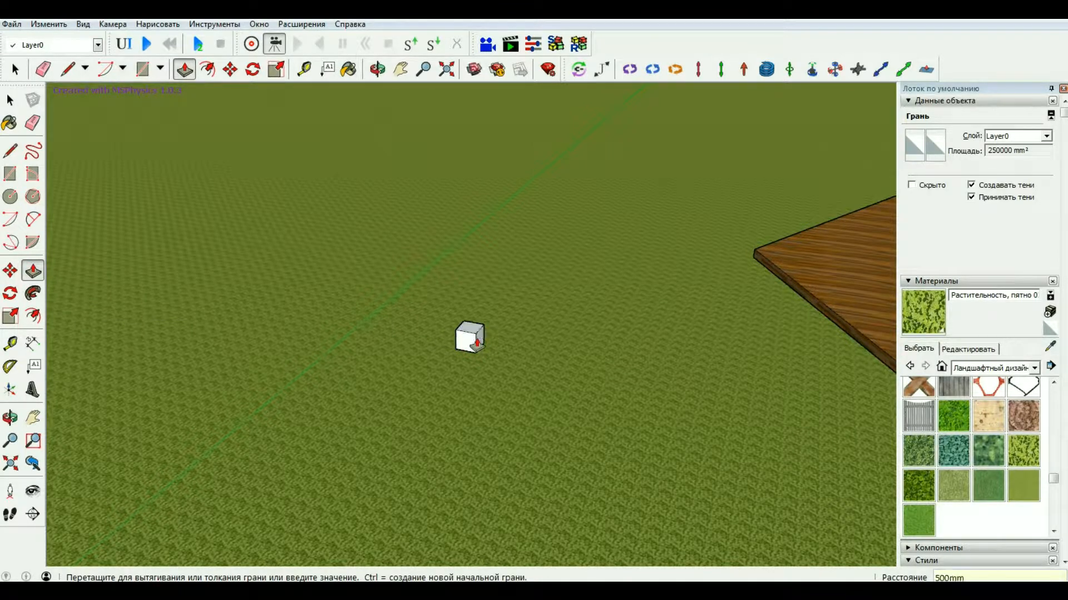
Make the whole cube a group and change an option in its MSPhysics State settings
left_click(9, 100)
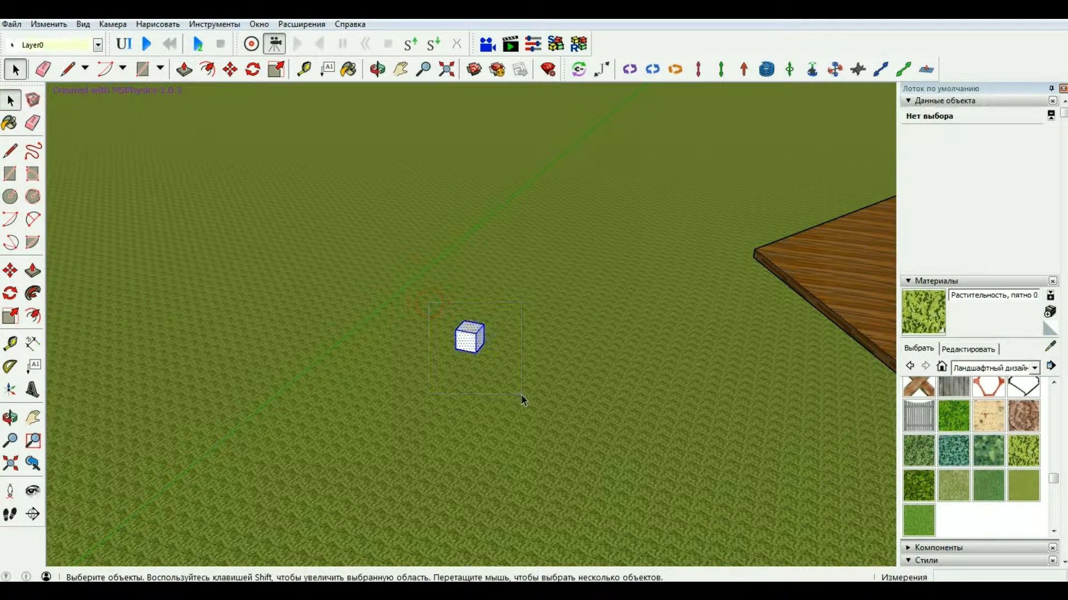
left_click_drag(522, 399, 522, 399)
right_click(469, 345)
left_click(541, 178)
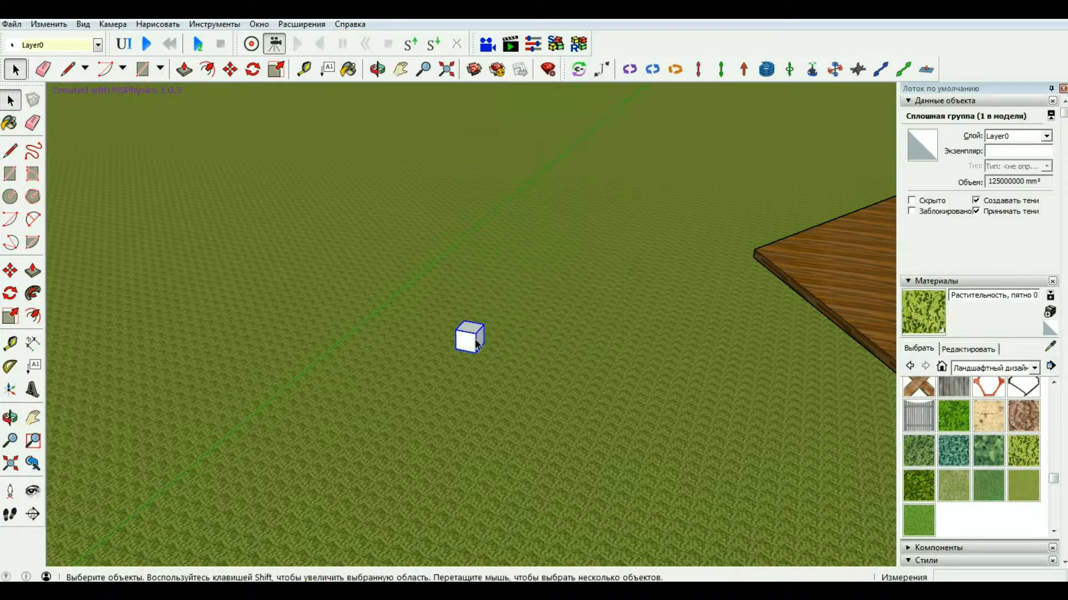
right_click(473, 341)
mouse_move(554, 286)
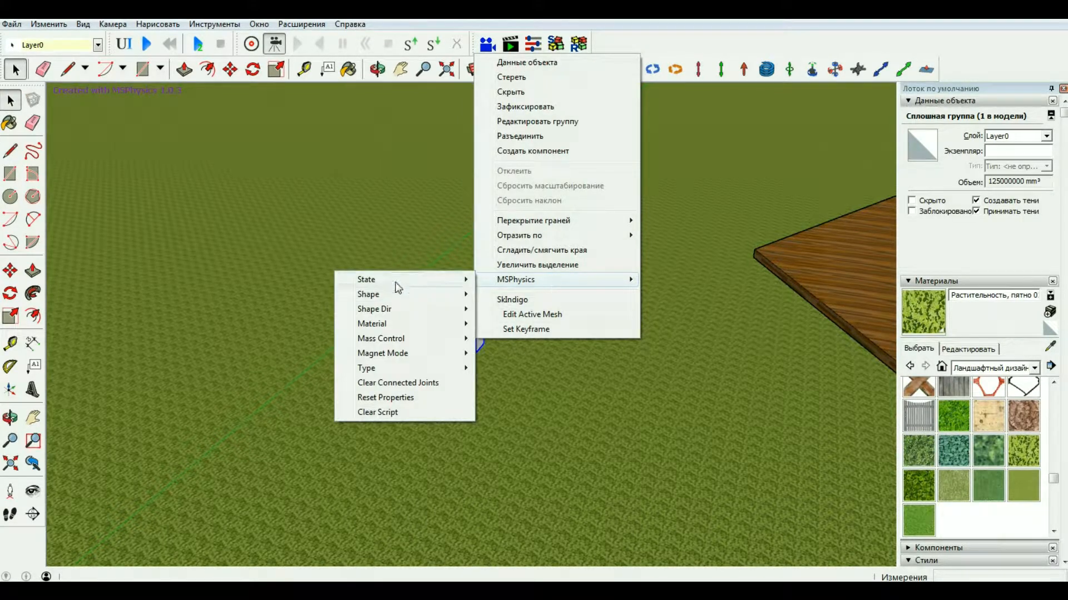
mouse_move(398, 285)
left_click(502, 396)
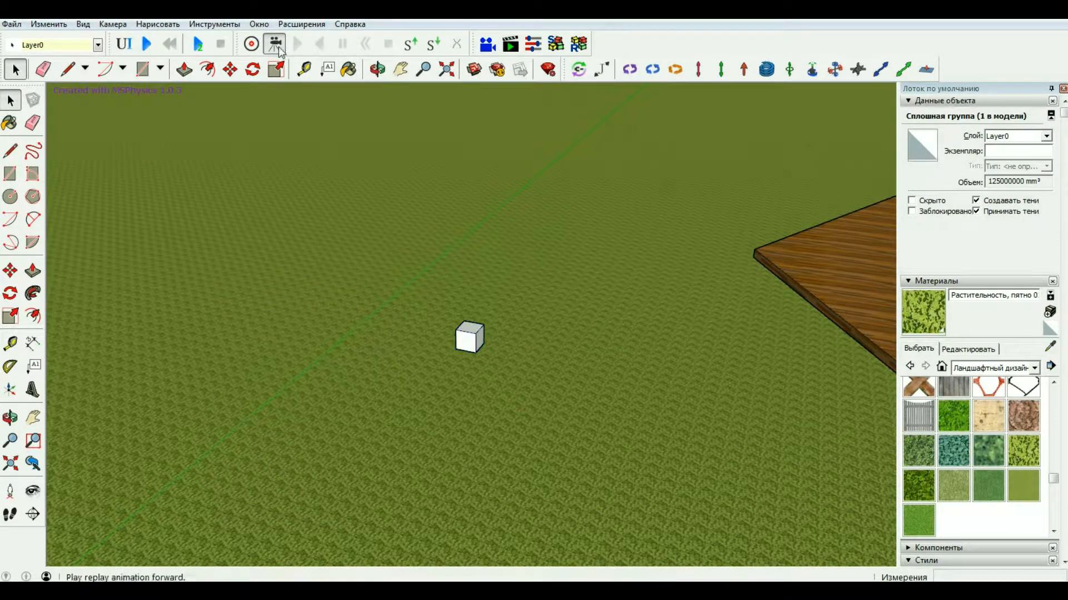
Paint the cube with Кирпич, состаренный from the Кирпич, облицовка и обшивка materials
left_click(1009, 369)
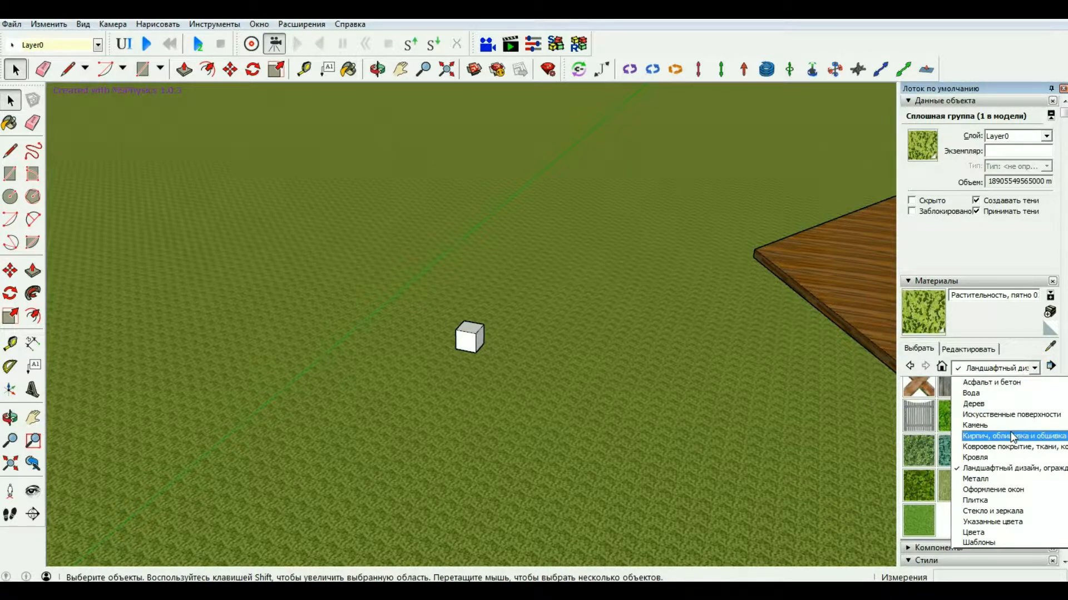
left_click(962, 431)
left_click(1033, 369)
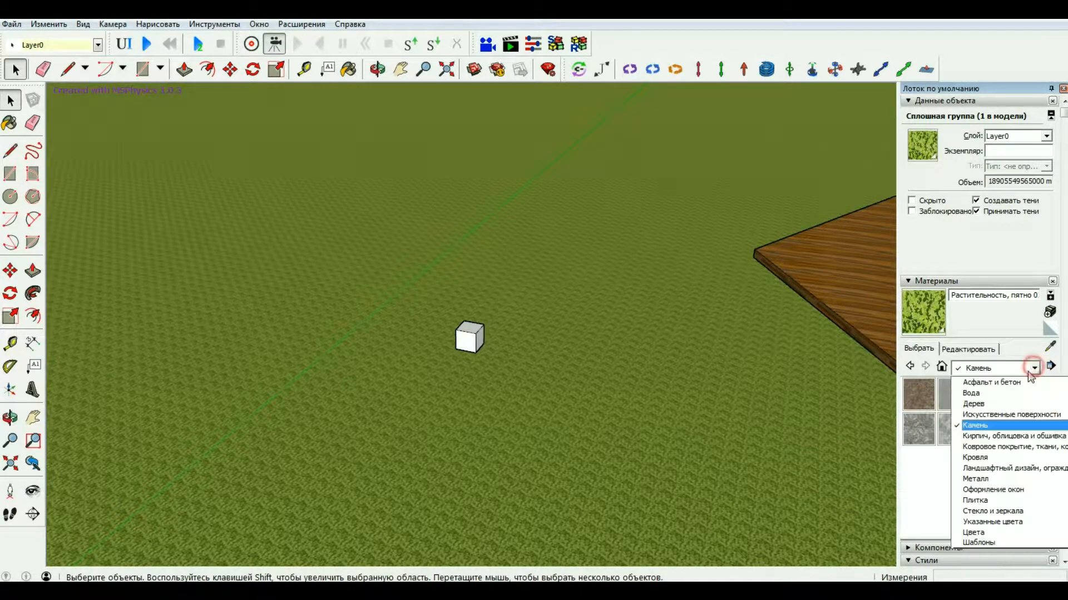
left_click(994, 440)
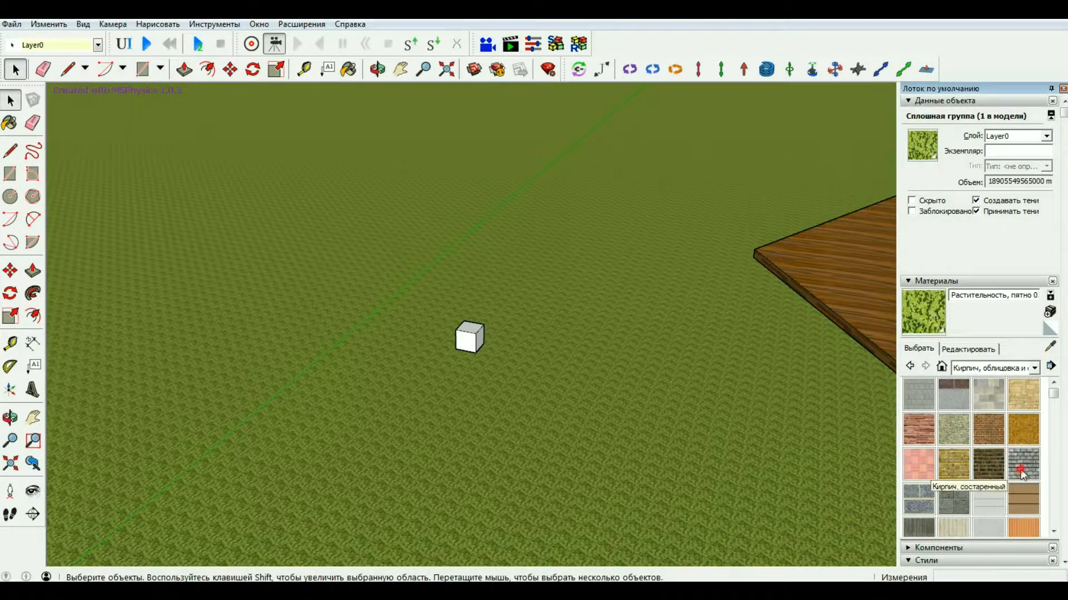
left_click(1022, 471)
left_click(470, 337)
scroll(443, 333, "up", 3)
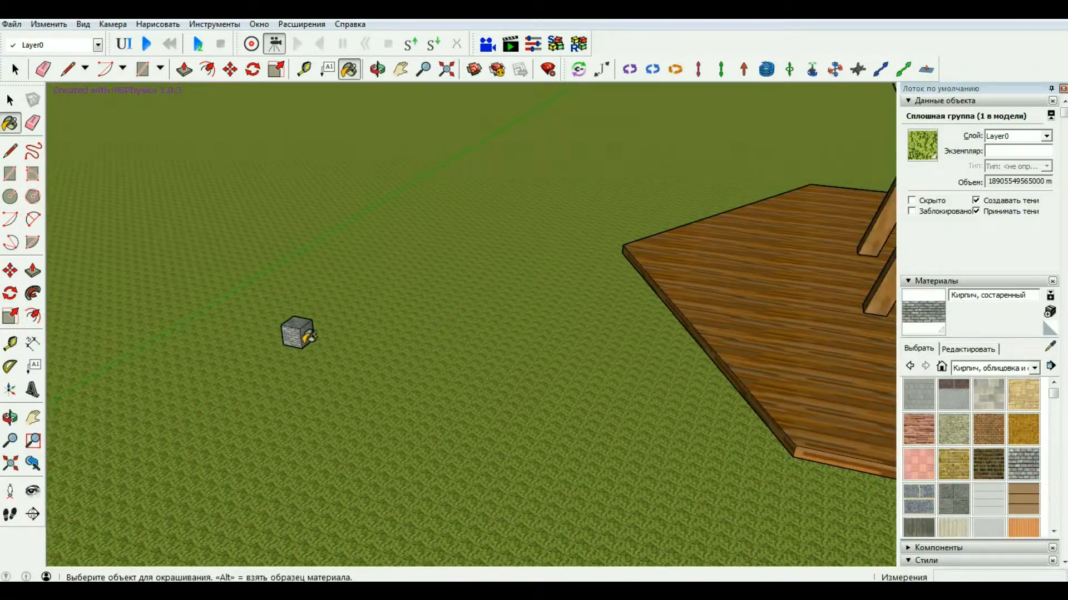
scroll(308, 336, "up", 2)
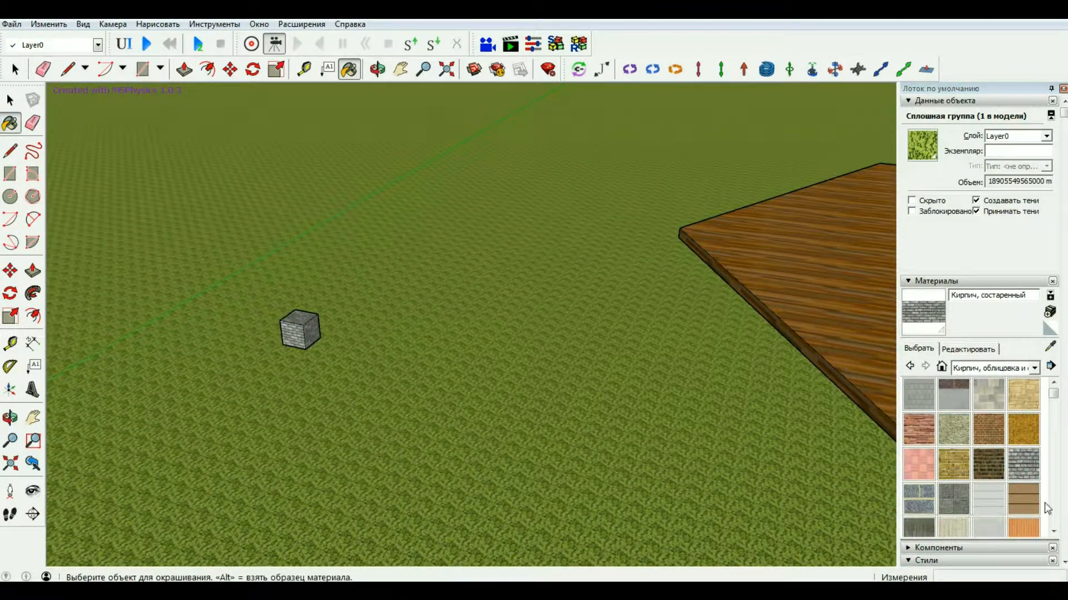
Edit the Кирпич, состаренный material so its texture measures 2000 mm wide by 1000 mm high
left_click(1050, 367)
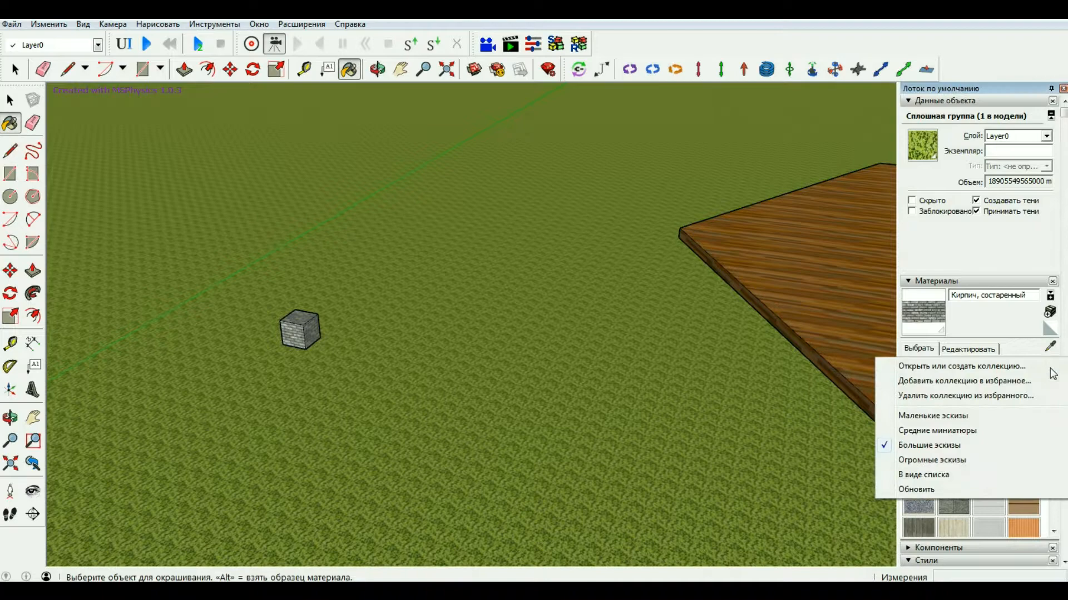
left_click(1004, 268)
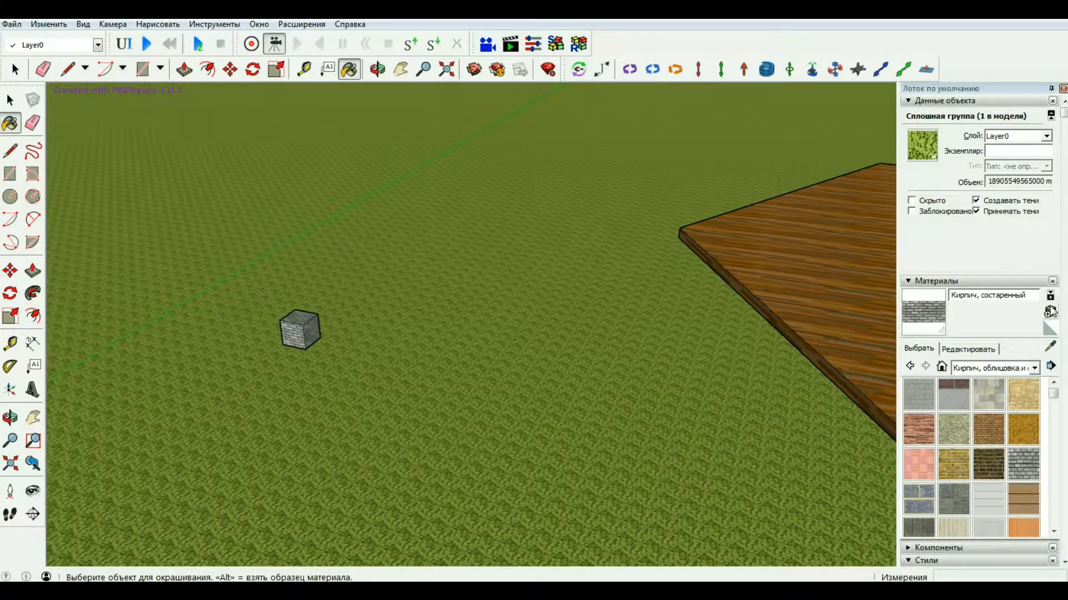
left_click(979, 348)
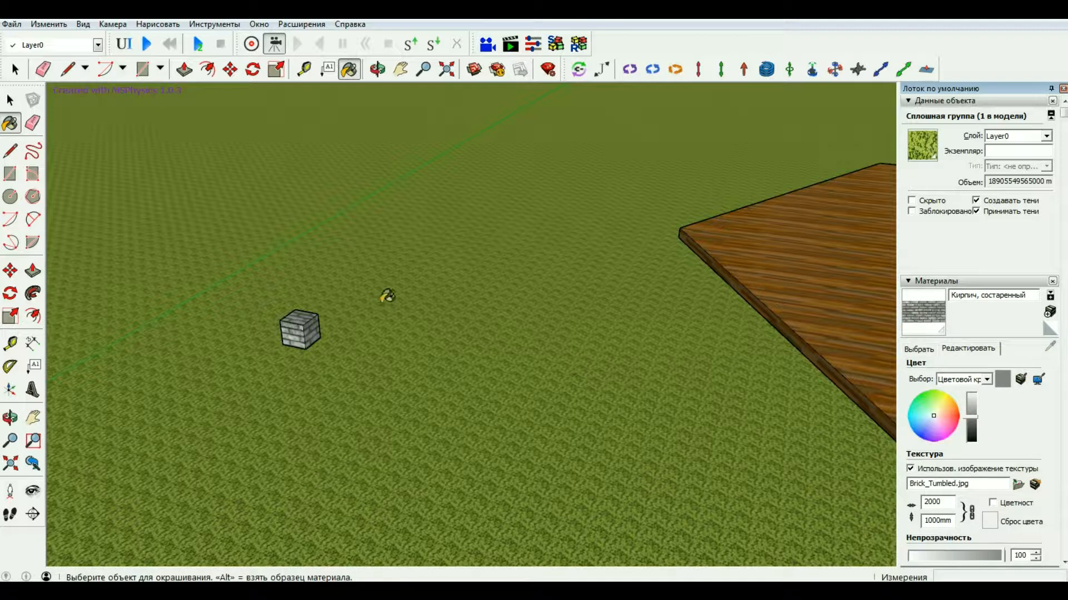
key("space")
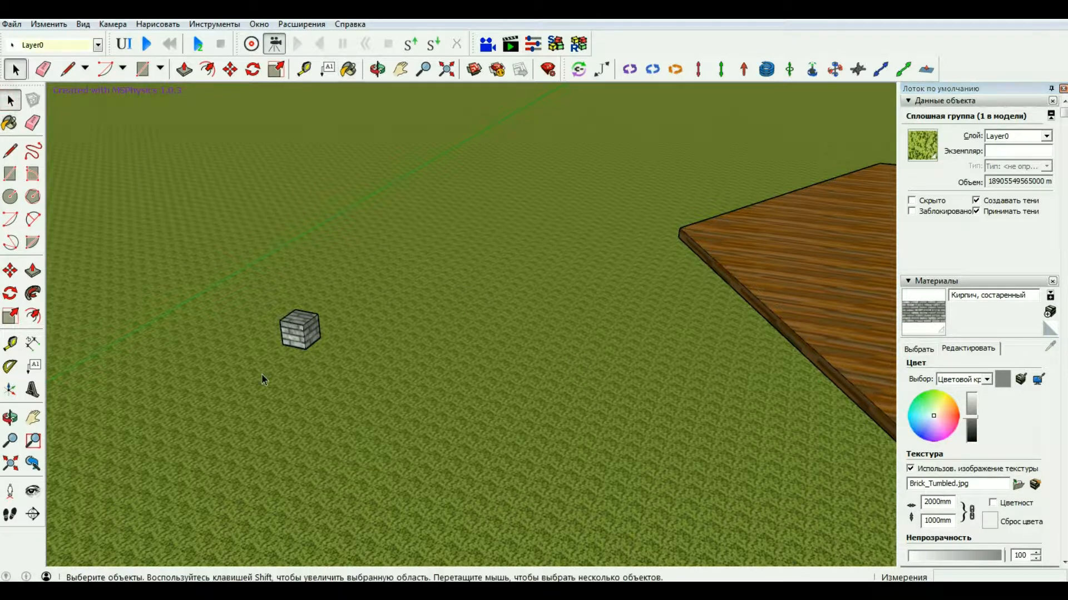
Copy the brick cube 500 mm along the ground so the copy sits flush against the original
left_click(11, 271)
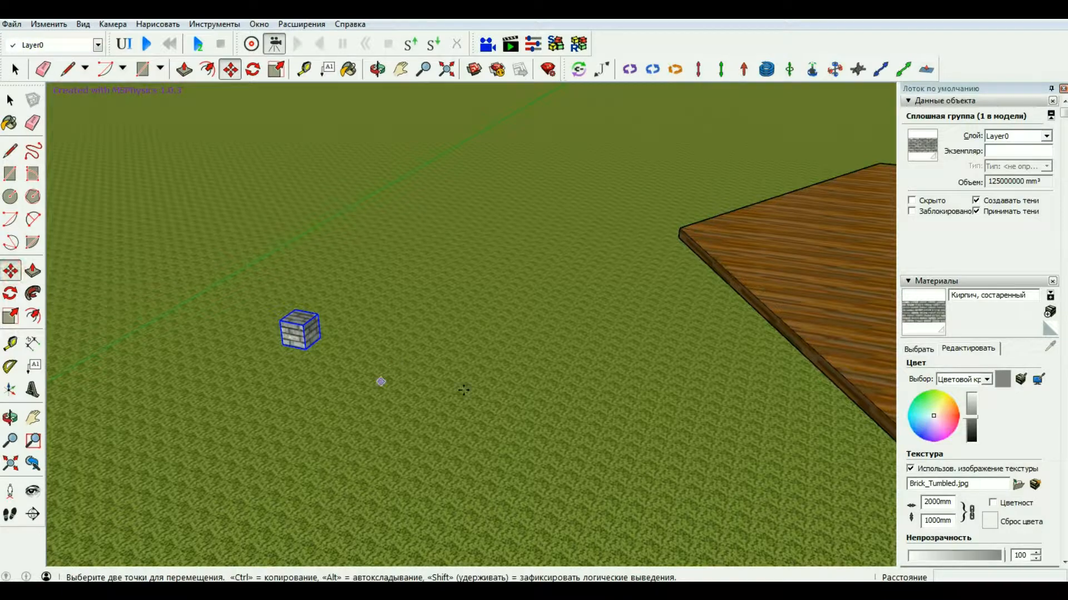
left_click(320, 337)
key("ctrl")
left_click(305, 349)
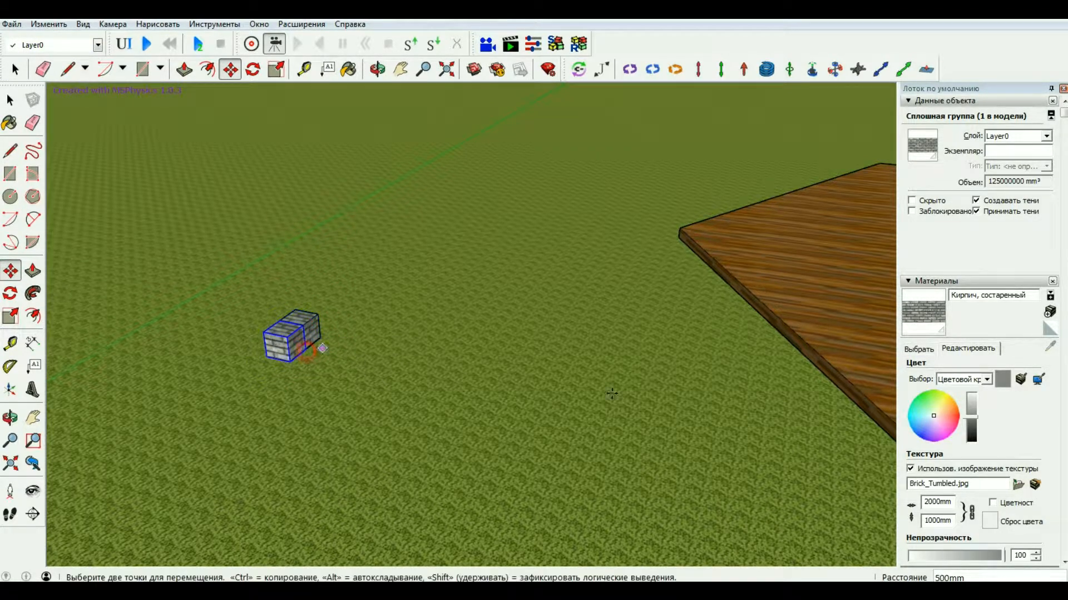
Move both brick cubes together about 253085 mm across the ground, close to the slab's far end
scroll(612, 393, "down", 5)
key("space")
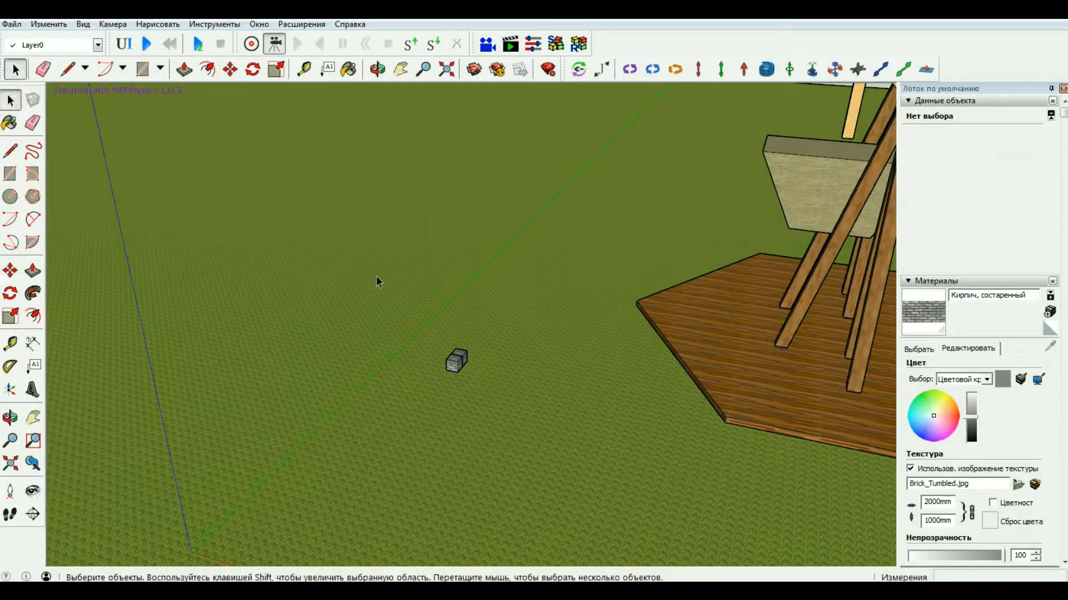
left_click_drag(377, 282, 528, 439)
key("m")
scroll(474, 355, "up", 3)
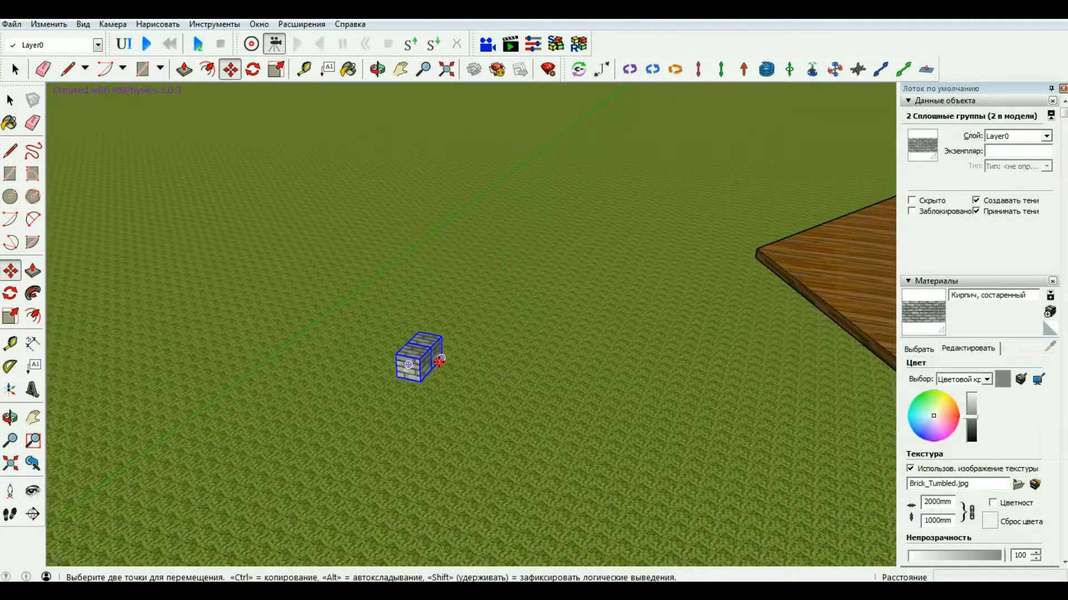
left_click(439, 361)
scroll(617, 350, "down", 10)
scroll(113, 229, "up", 3)
scroll(422, 231, "down", 3)
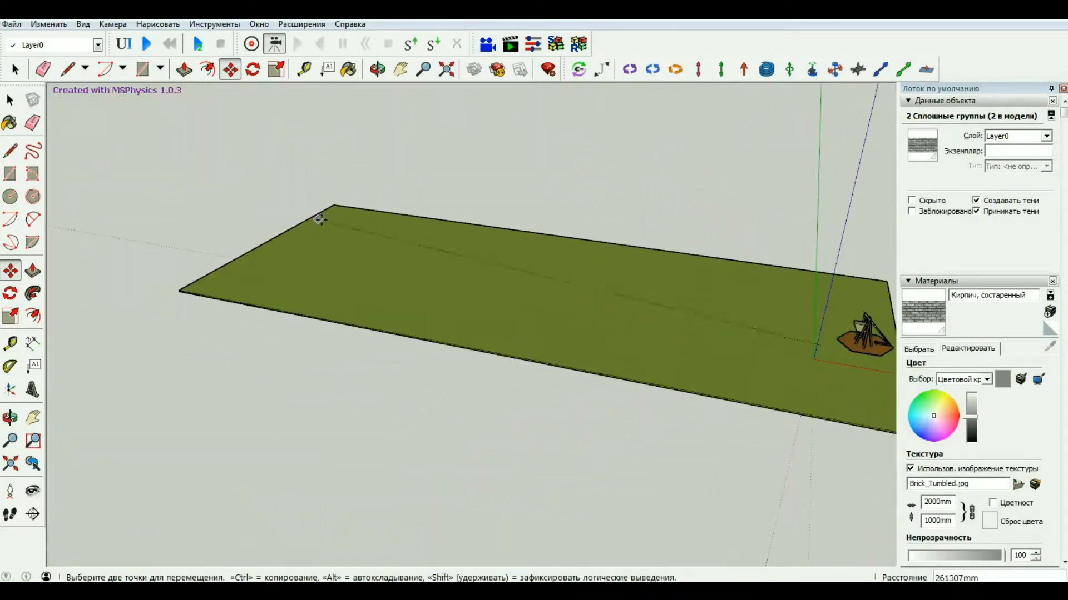
scroll(257, 262, "up", 5)
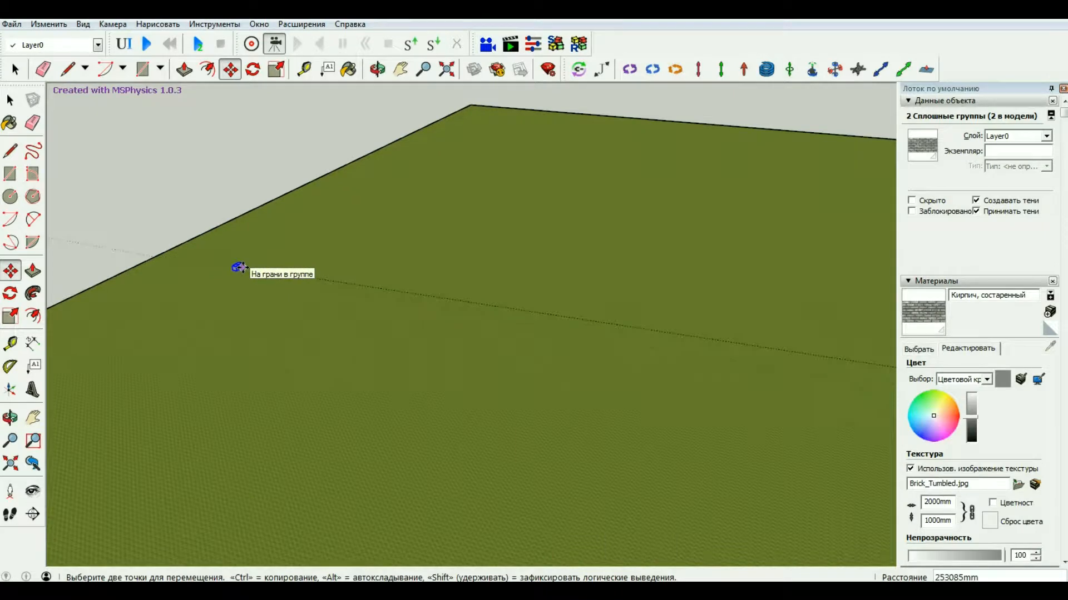
scroll(256, 323, "down", 6)
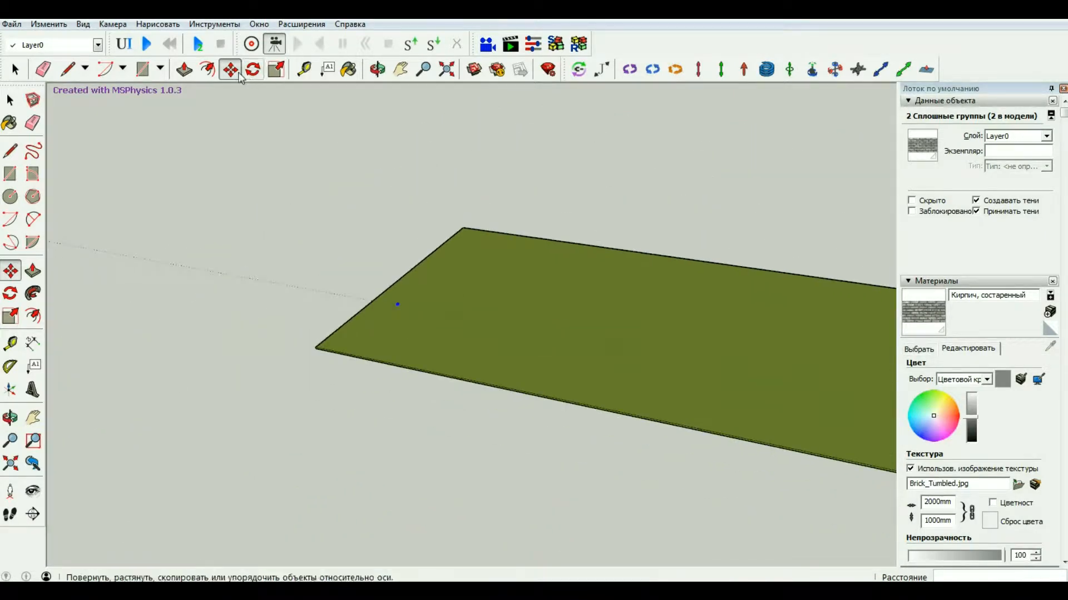
Copy the pair of cubes twice end to end, 1000 mm apart, to form a row of six
left_click(376, 72)
left_click_drag(309, 364, 571, 367)
scroll(399, 320, "up", 8)
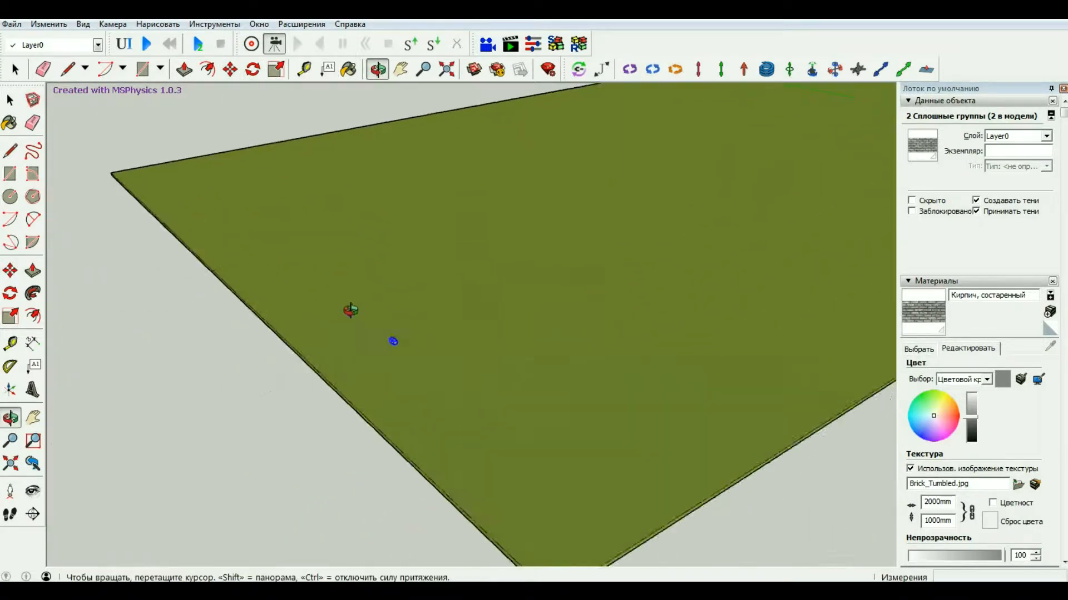
scroll(409, 356, "up", 3)
key("m")
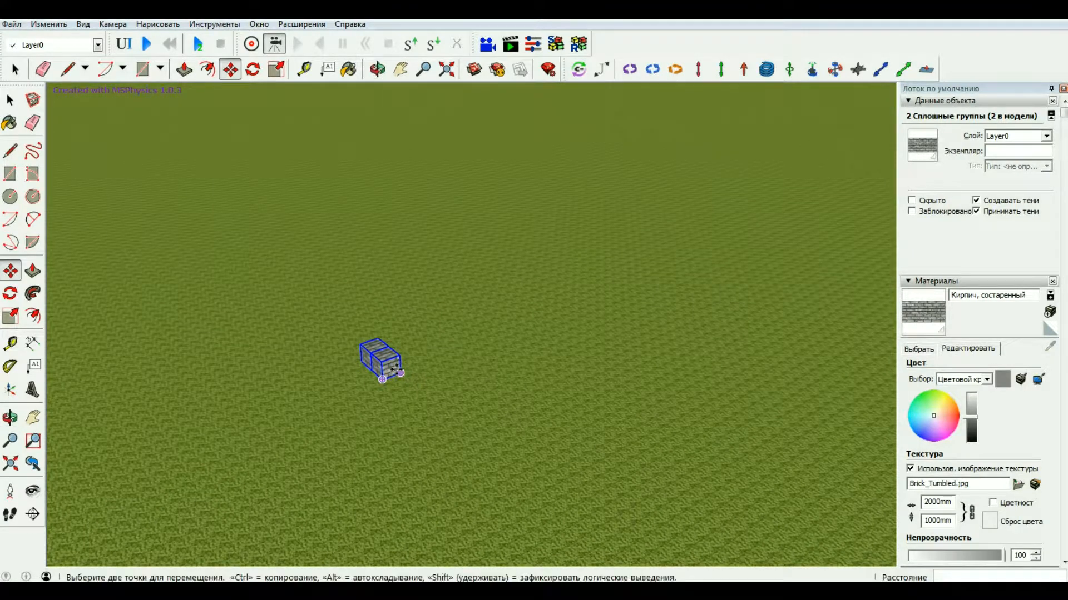
left_click(360, 362, "ctrl")
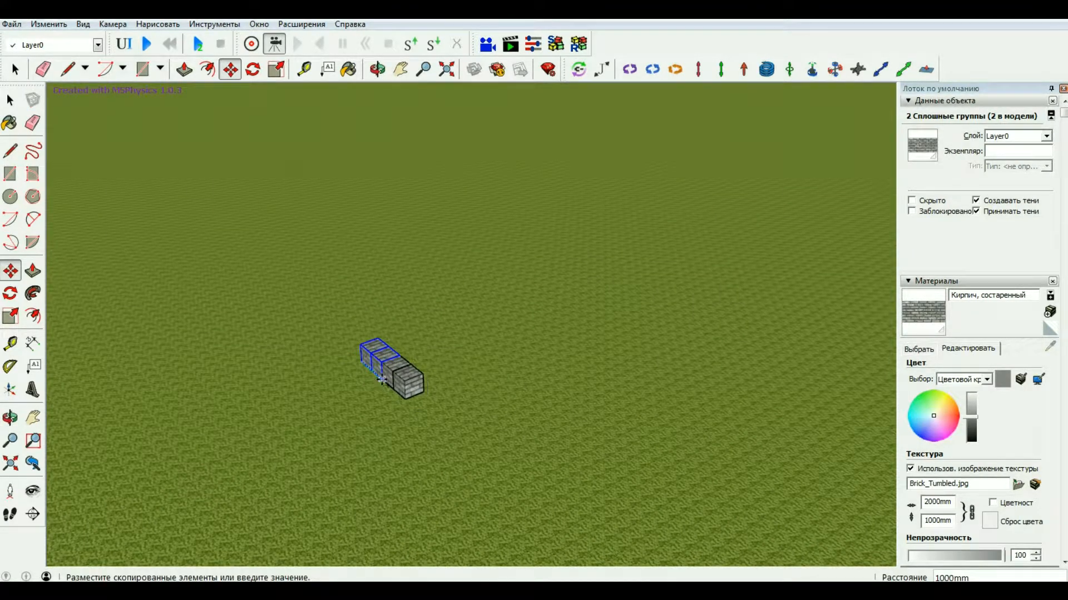
left_click(383, 380)
left_click(399, 384, "ctrl")
left_click(421, 405)
Stack four copies of the six-cube row upward at 500 mm spacing to build a five-course wall
key("space")
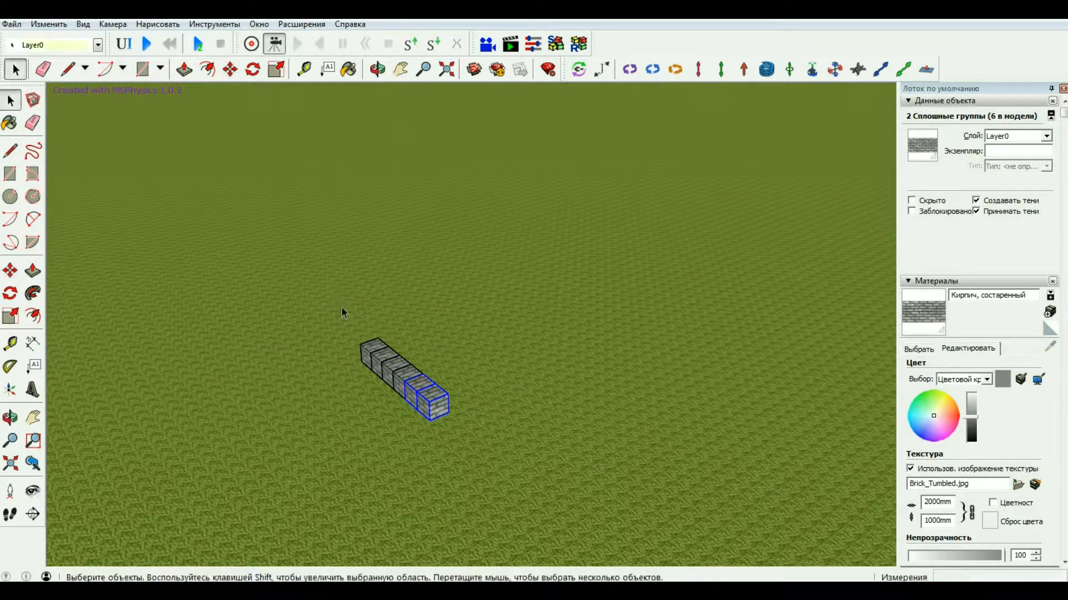
key("ctrl+a")
key("m")
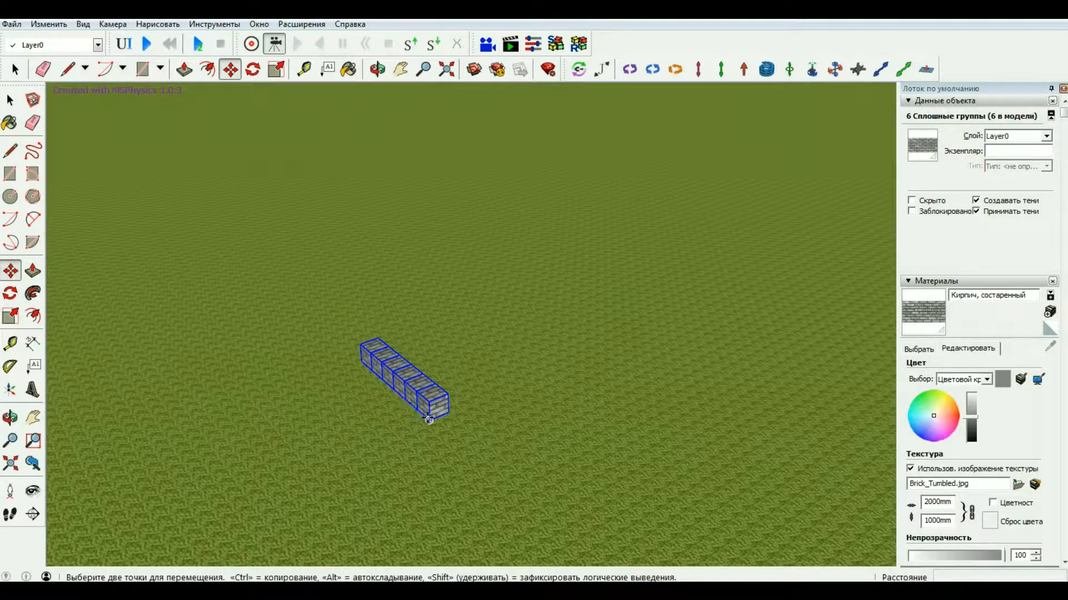
left_click(429, 420, "ctrl")
left_click(428, 401)
key("ctrl")
left_click(429, 382)
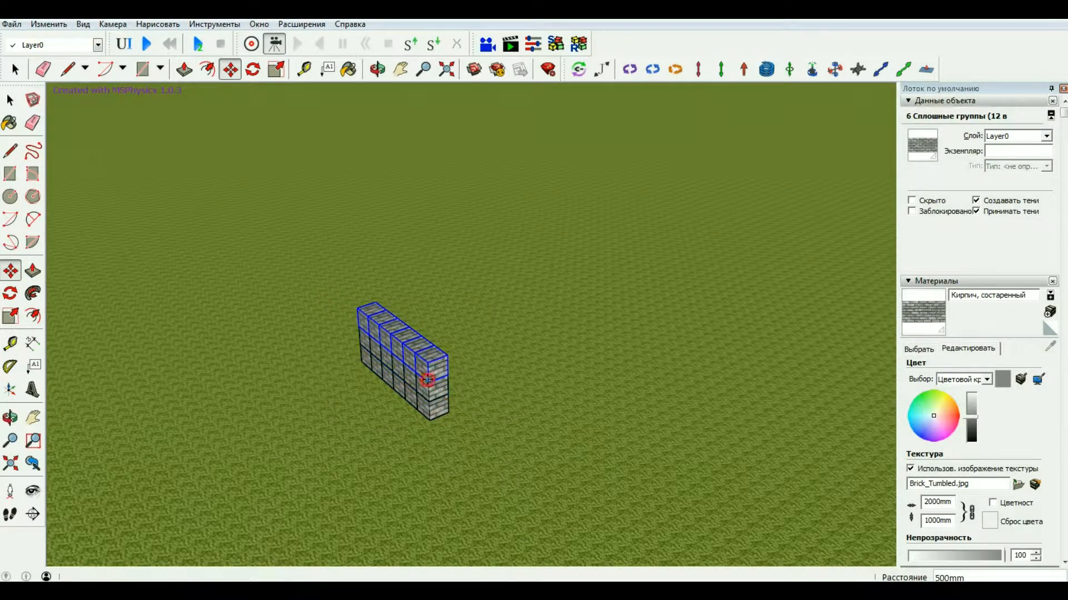
left_click(430, 383)
key("ctrl")
left_click(431, 363)
left_click(432, 363)
key("ctrl")
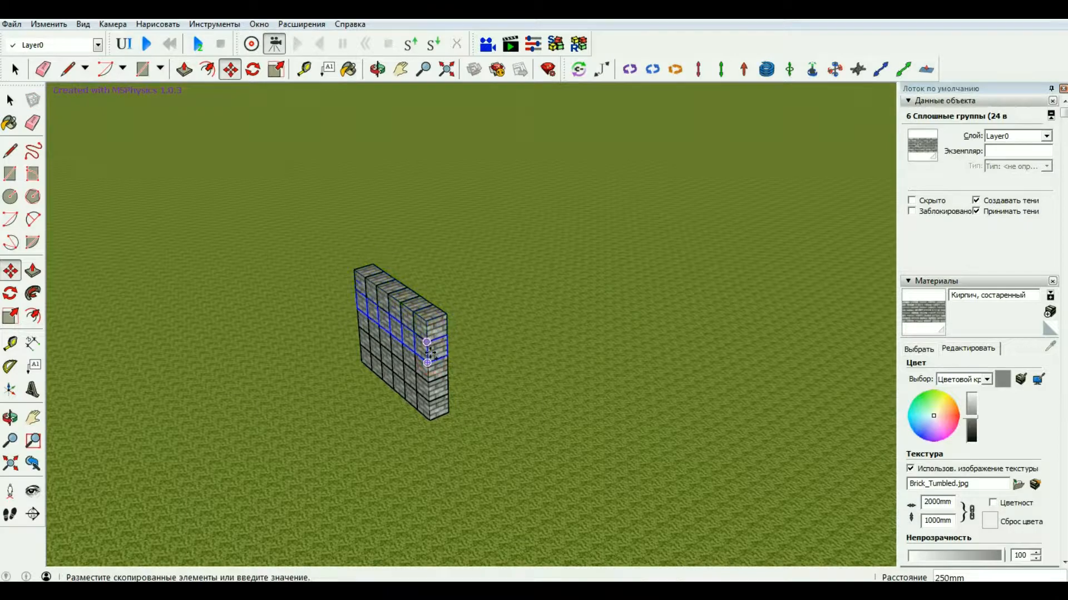
left_click(431, 342)
scroll(155, 388, "down", 3)
scroll(300, 348, "down", 3)
scroll(283, 363, "up", 4)
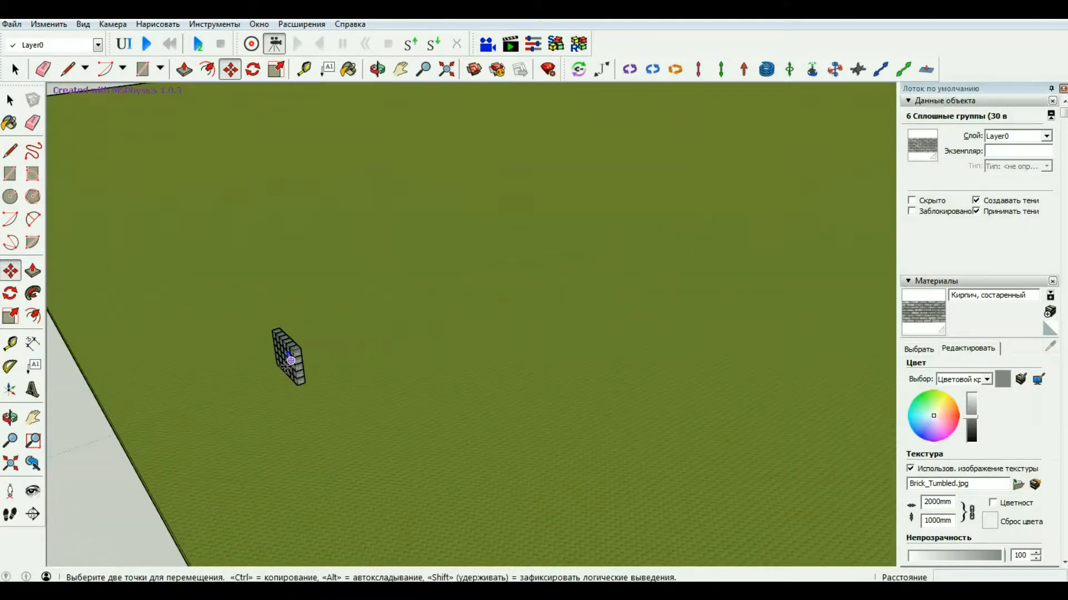
scroll(262, 389, "down", 6)
scroll(270, 372, "down", 1)
scroll(290, 428, "down", 2)
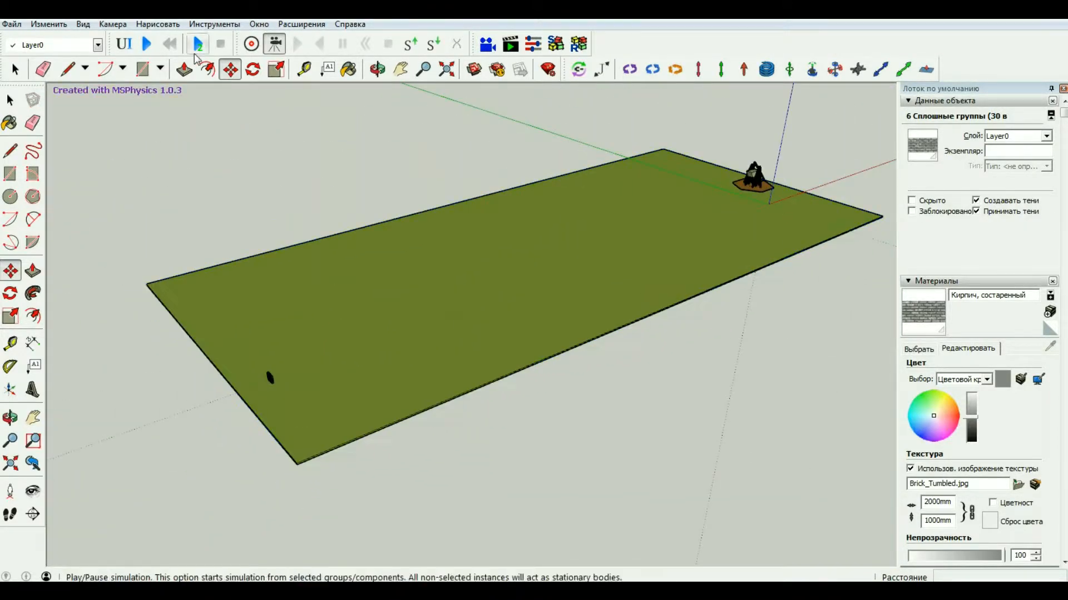
Run the physics simulation of the full model twice to watch where the trebuchet's shot lands relative to the brick wall
left_click(148, 46)
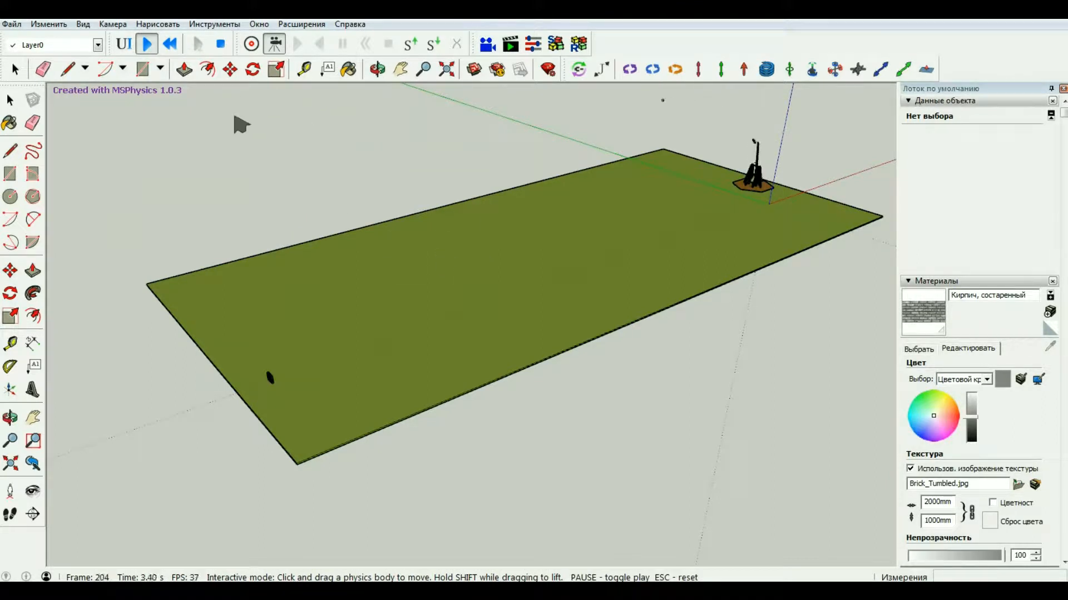
scroll(240, 124, "up", 2)
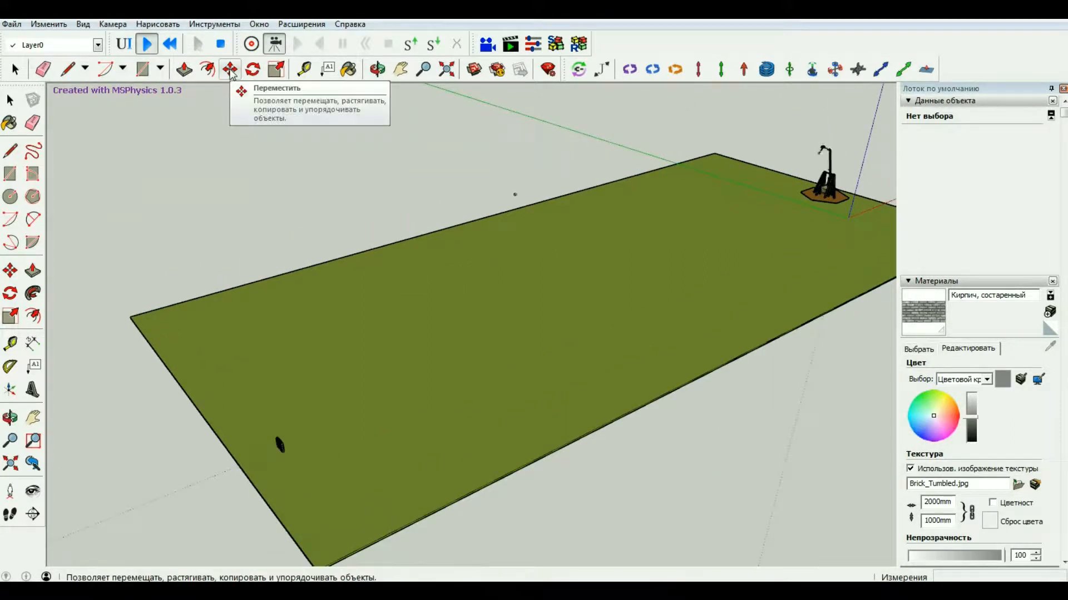
left_click(231, 74)
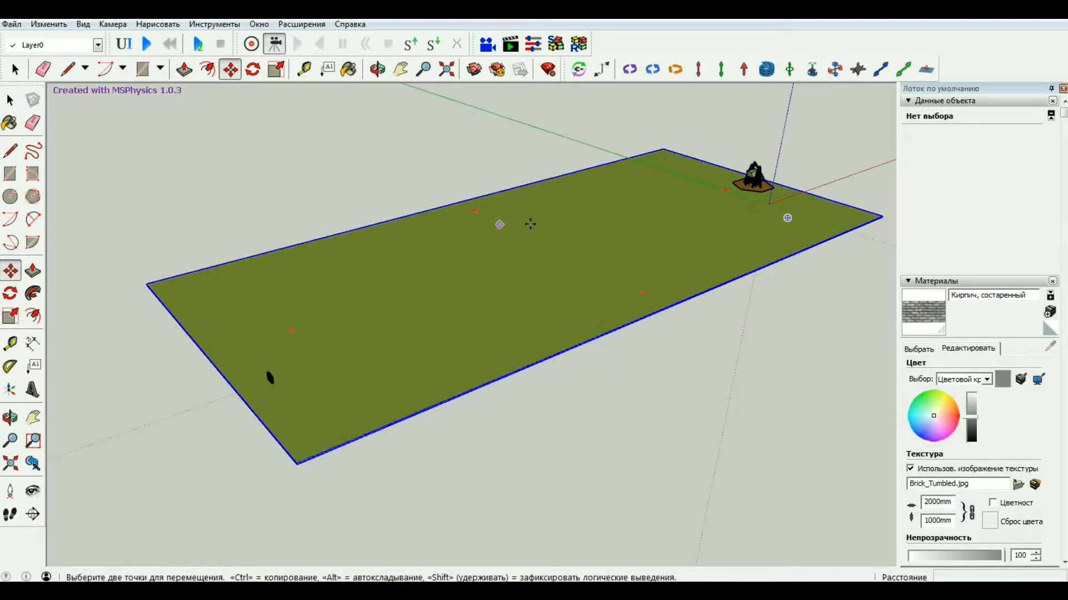
left_click(147, 43)
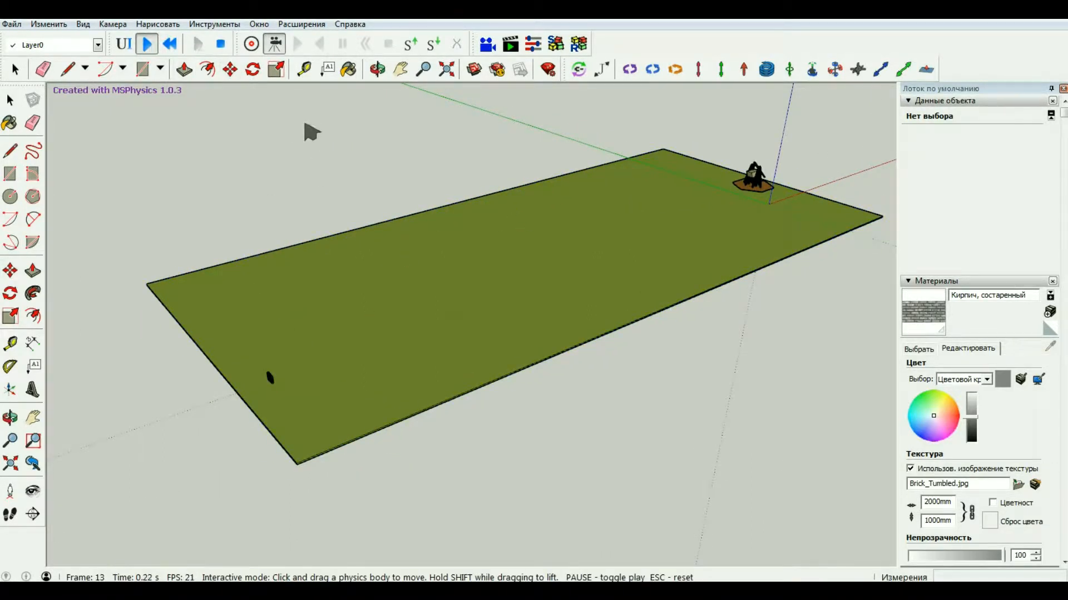
left_click(378, 69)
left_click_drag(261, 265, 338, 116)
scroll(244, 403, "up", 6)
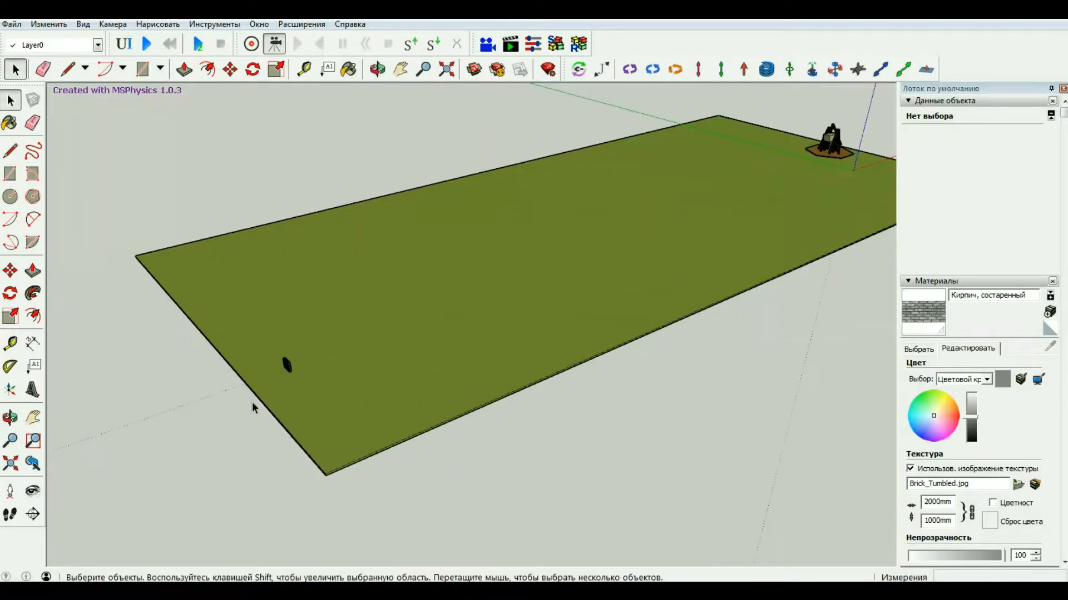
Extend the ground slab's far end outward by about 21385 mm with Push/Pull
left_click(308, 391)
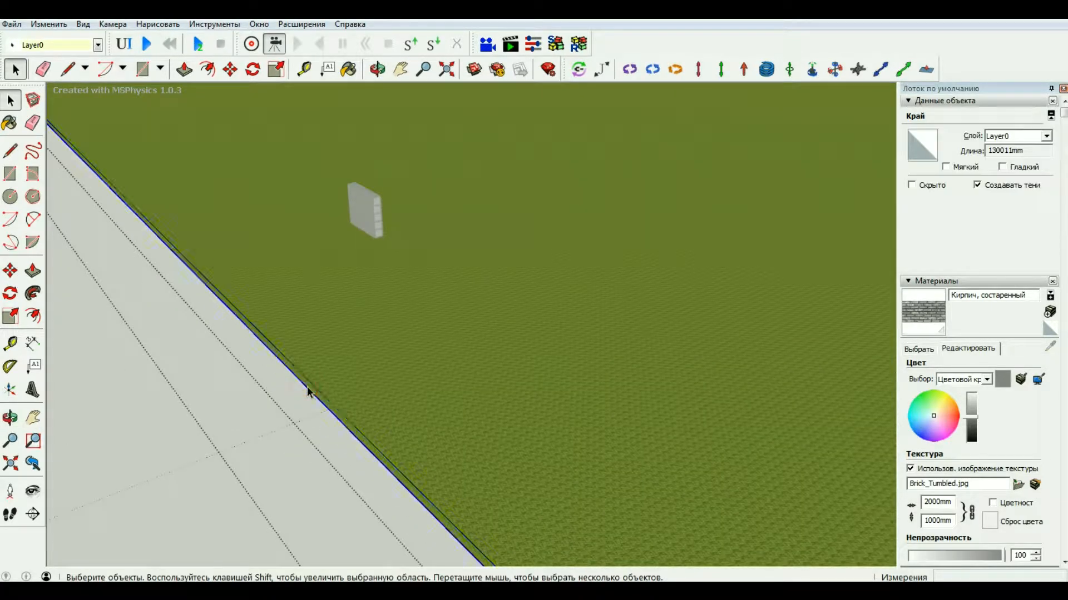
left_click(33, 271)
scroll(260, 396, "up", 5)
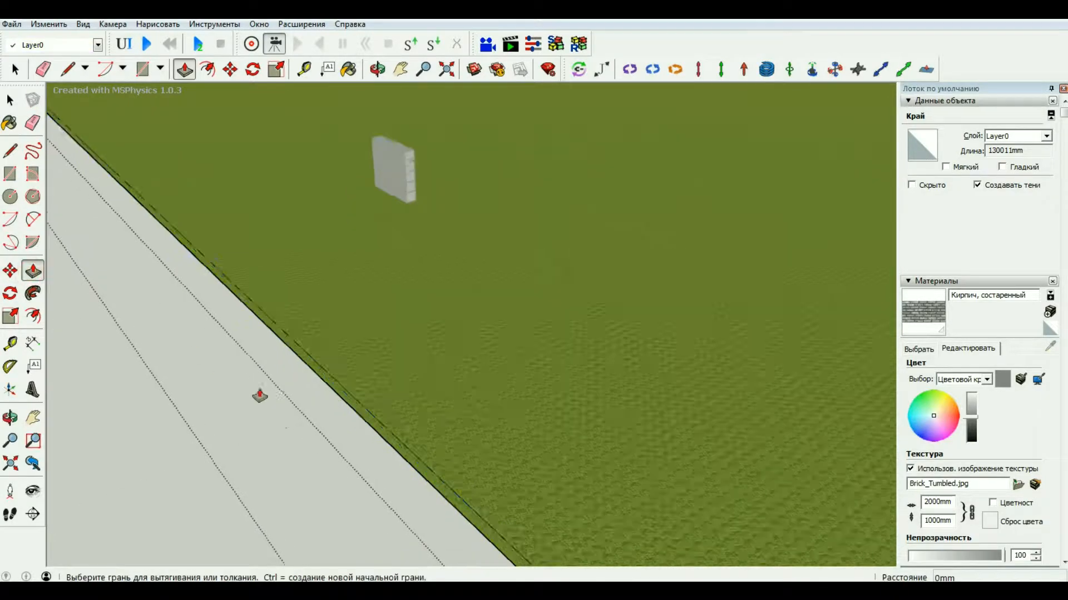
left_click(421, 350)
scroll(289, 391, "down", 3)
scroll(289, 391, "down", 5)
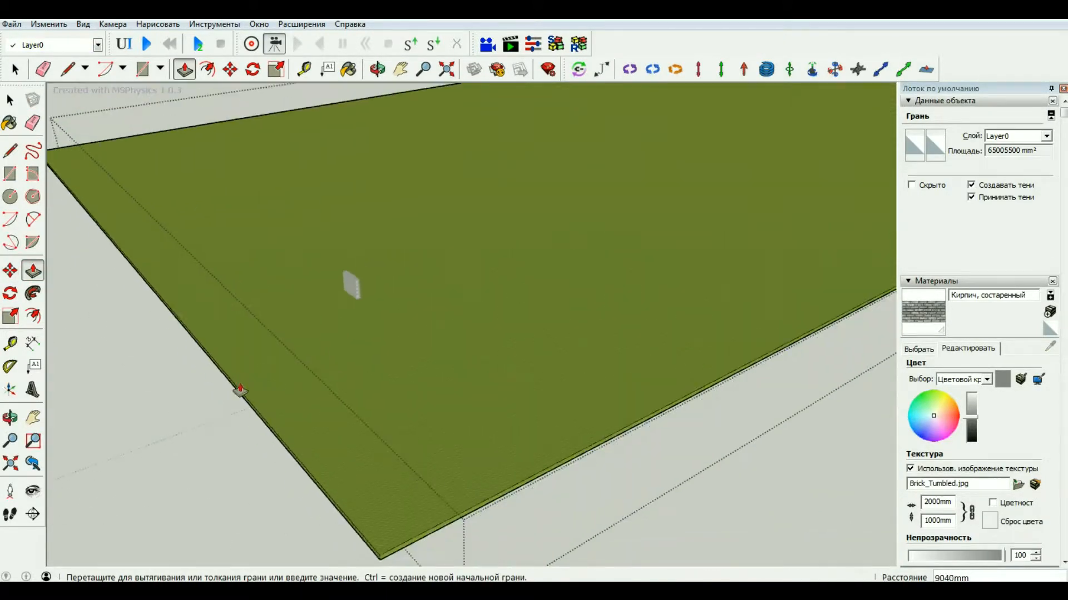
scroll(154, 433, "down", 2)
left_click(146, 423)
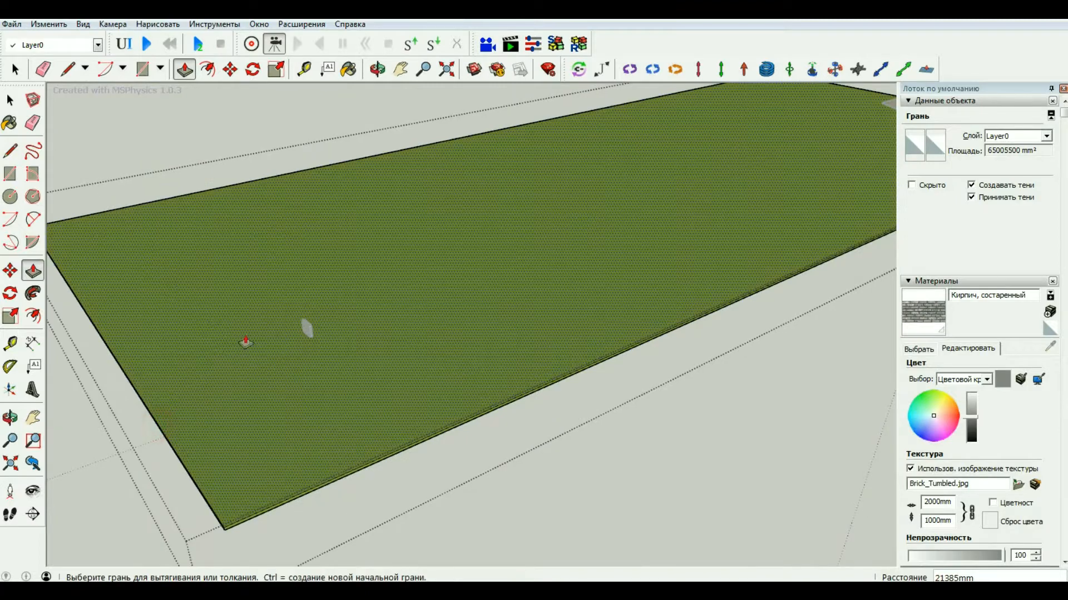
Move the entire 30-block brick wall across the ground closer to the slab's extended far edge
key("space")
key("Escape")
scroll(336, 369, "down", 2)
key("ctrl+a")
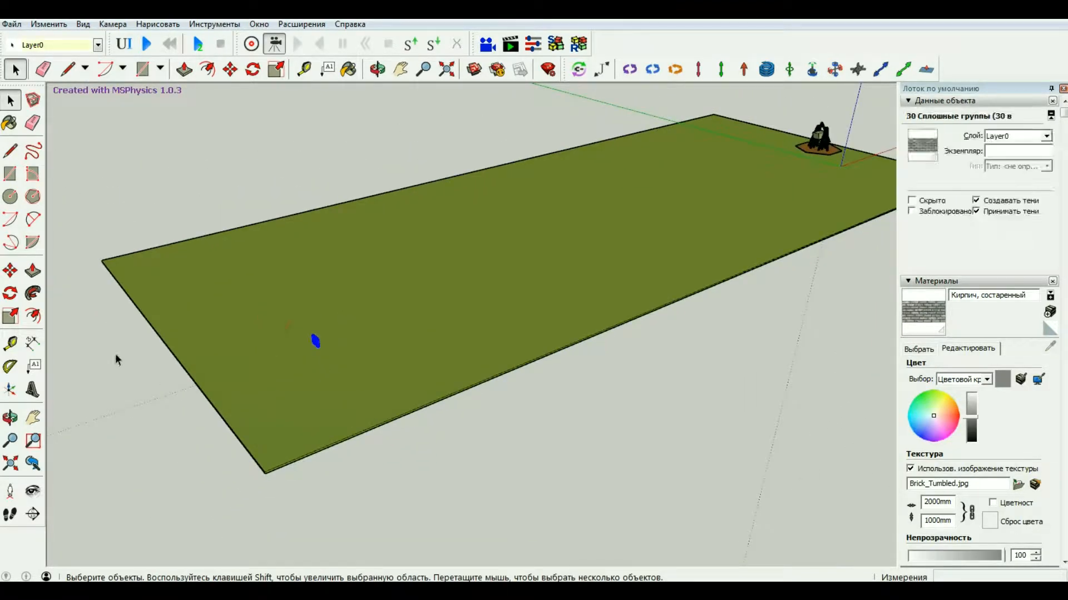
key("m")
scroll(462, 376, "up", 5)
scroll(469, 309, "down", 3)
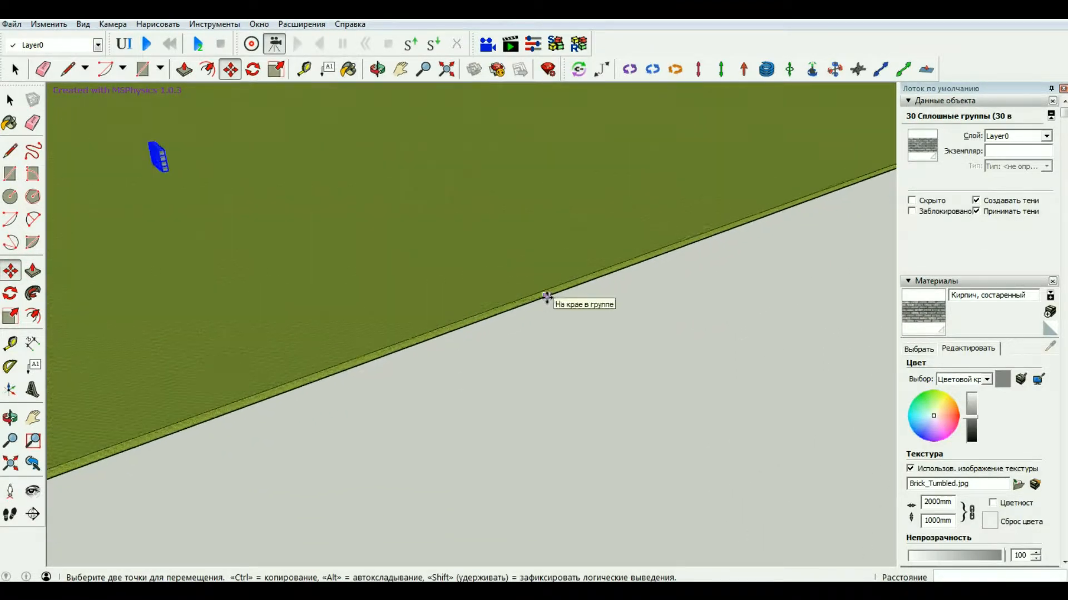
scroll(443, 334, "down", 2)
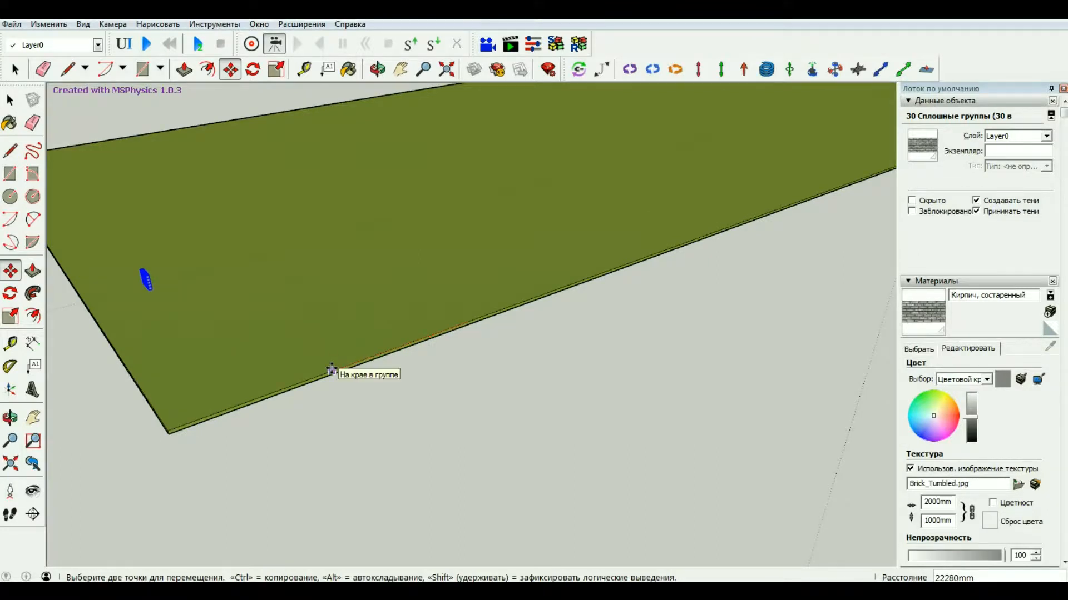
scroll(332, 369, "down", 3)
scroll(300, 300, "up", 6)
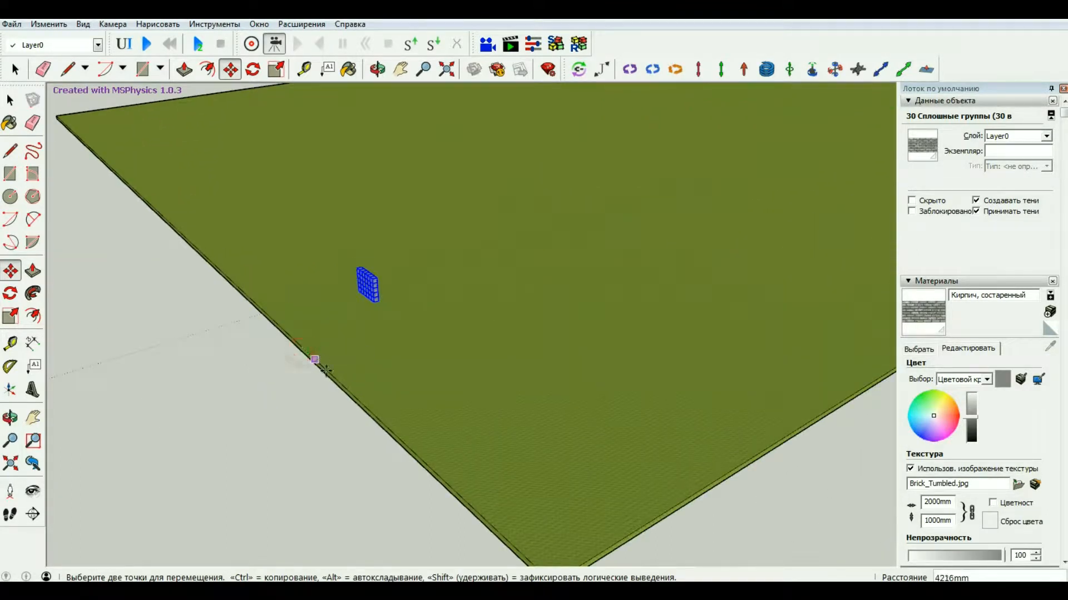
scroll(347, 390, "down", 6)
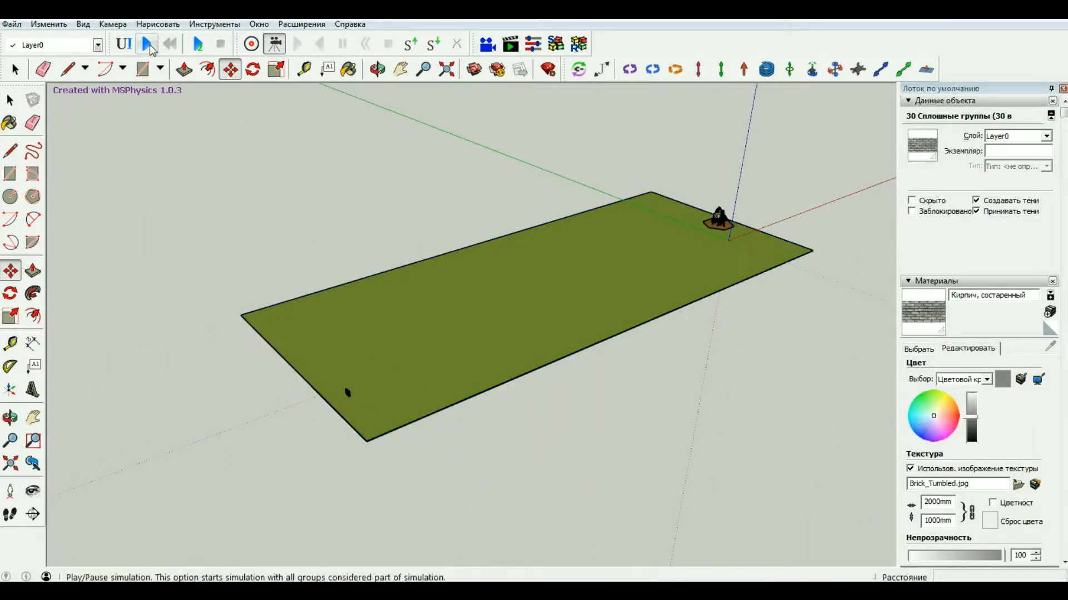
Run the simulation, watch the projectile strike the brick wall at the slab's far end, and reset it
left_click(147, 44)
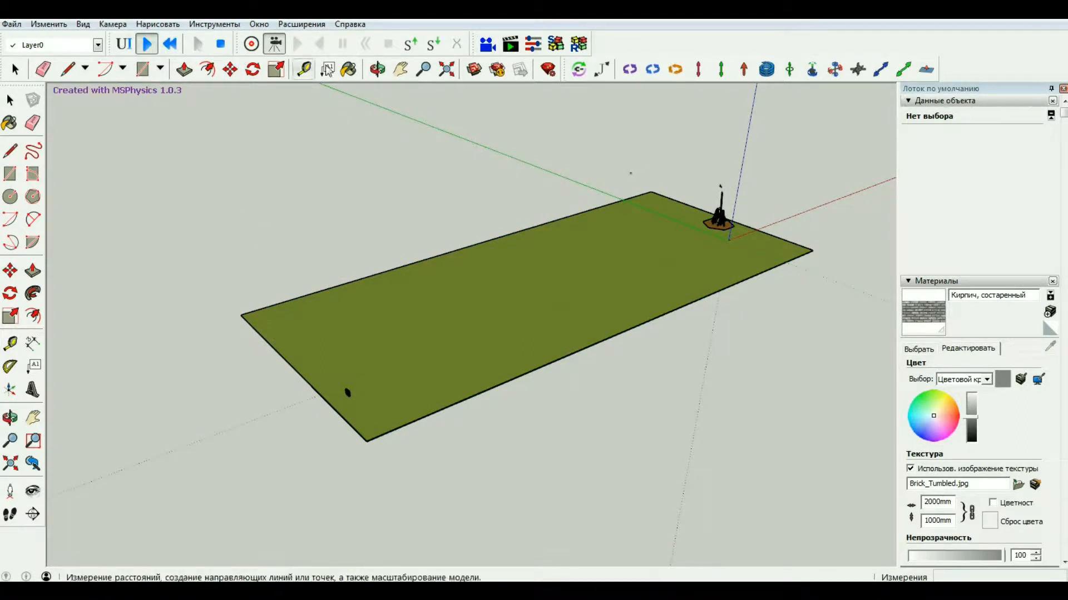
left_click(377, 69)
left_click_drag(348, 229, 583, 425)
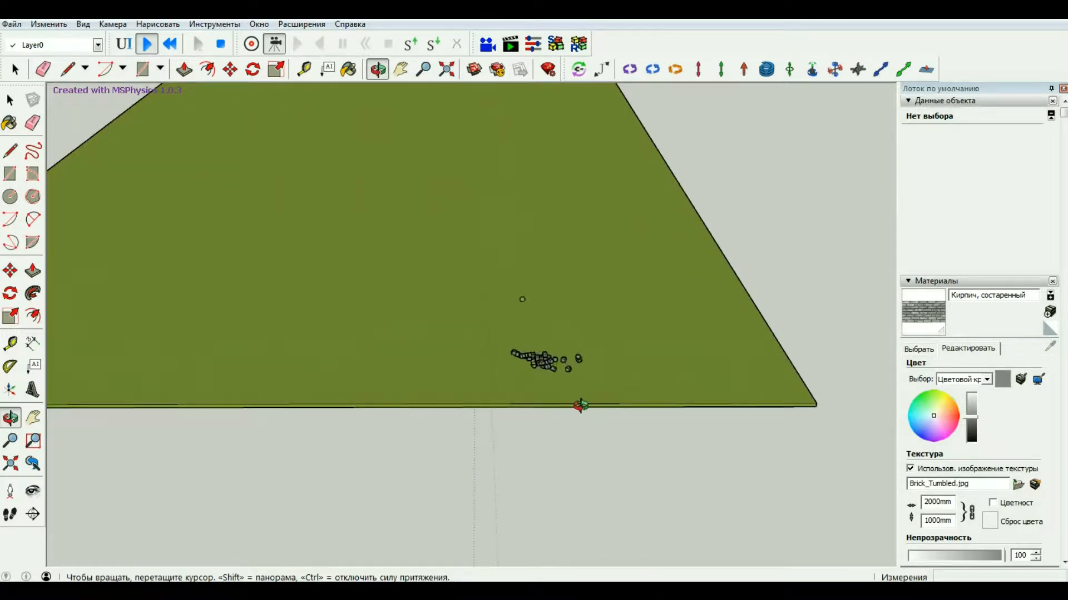
left_click(165, 48)
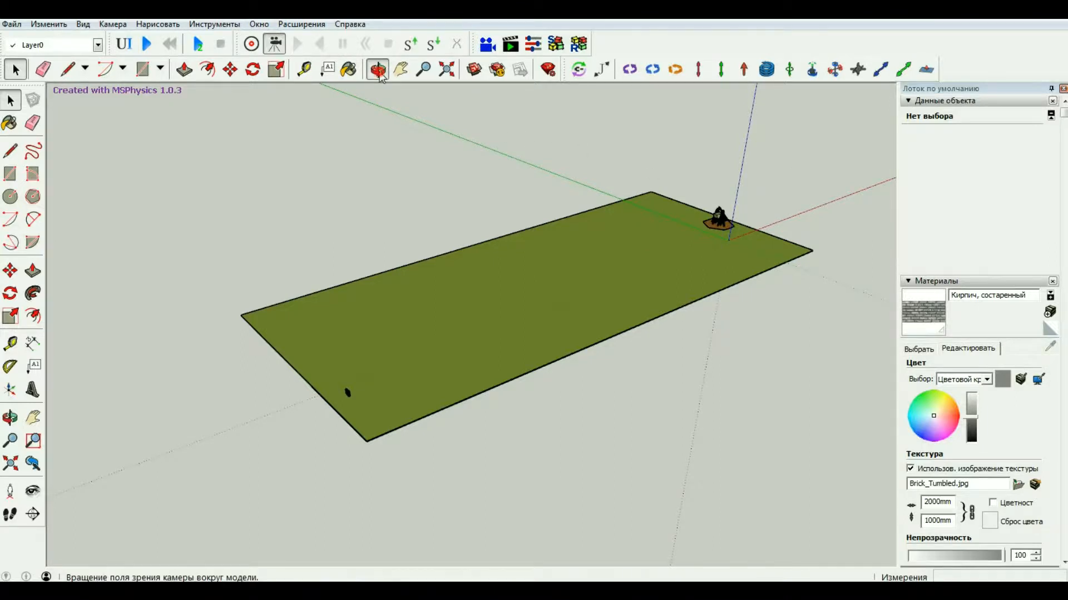
View the slab from the trebuchet's end and save the model under its existing file name
left_click(377, 69)
left_click_drag(801, 293, 303, 324)
left_click(11, 24)
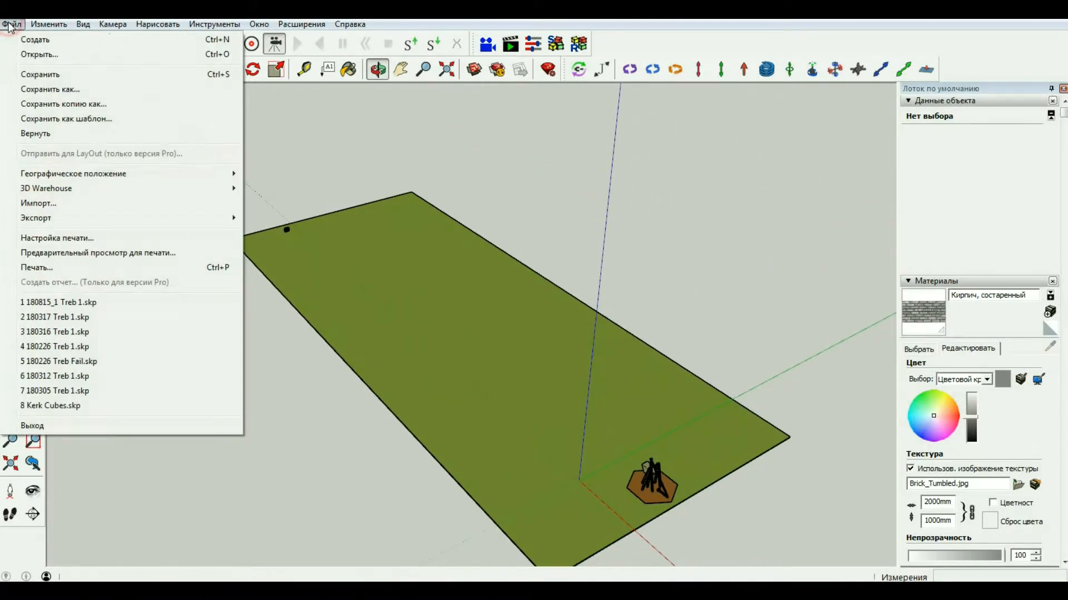
left_click(48, 75)
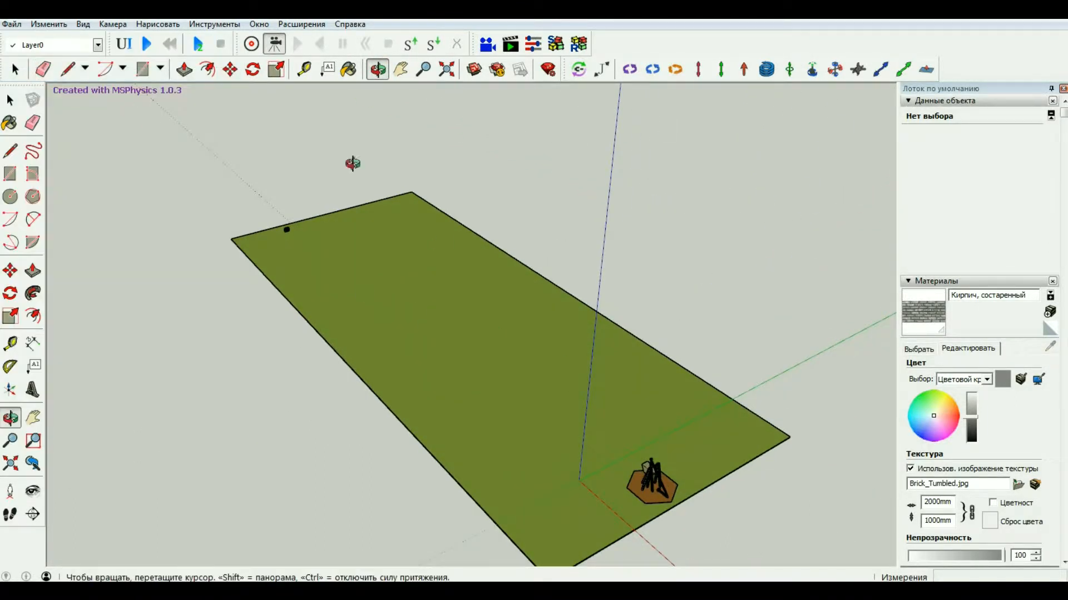
Draw two diagonal lines across the slab's top face, each joining opposite corners
left_click_drag(352, 163, 716, 364)
left_click_drag(705, 414, 428, 503)
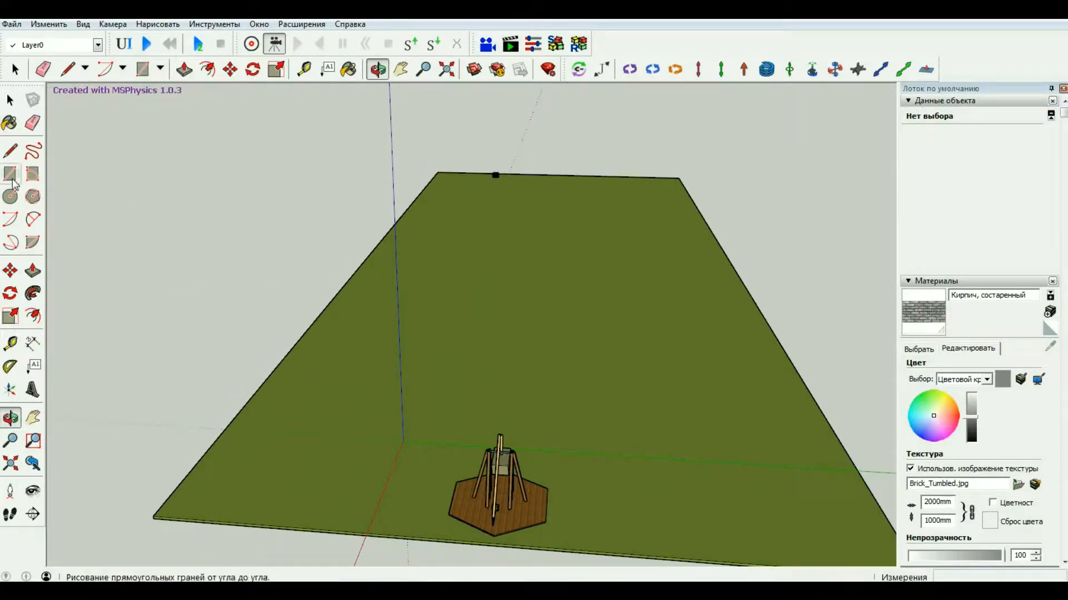
left_click(67, 69)
left_click(437, 173)
scroll(437, 173, "down", 3)
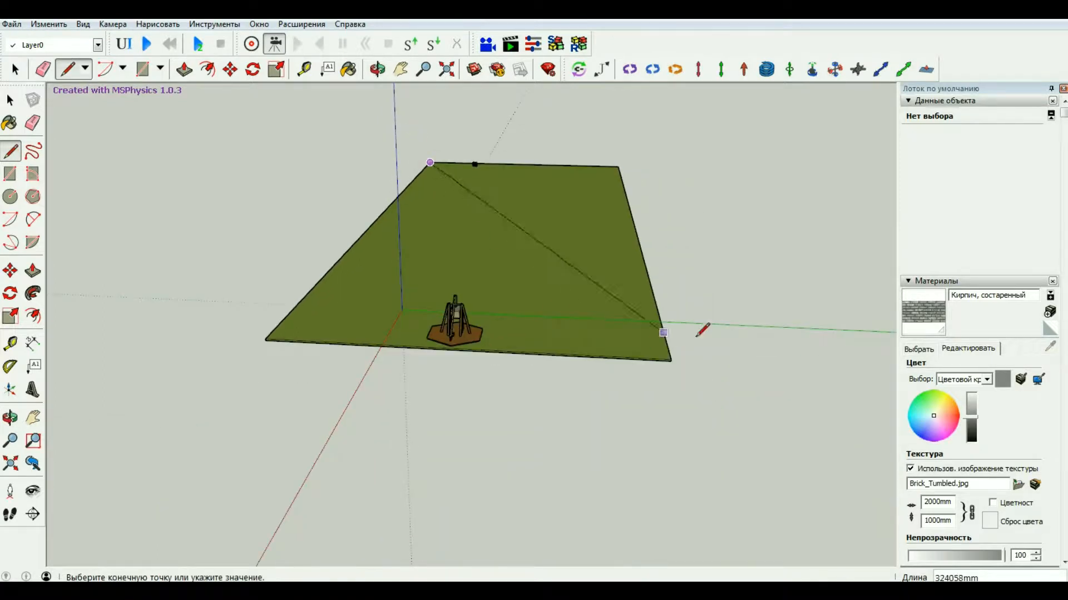
left_click(670, 359)
scroll(529, 239, "up", 5)
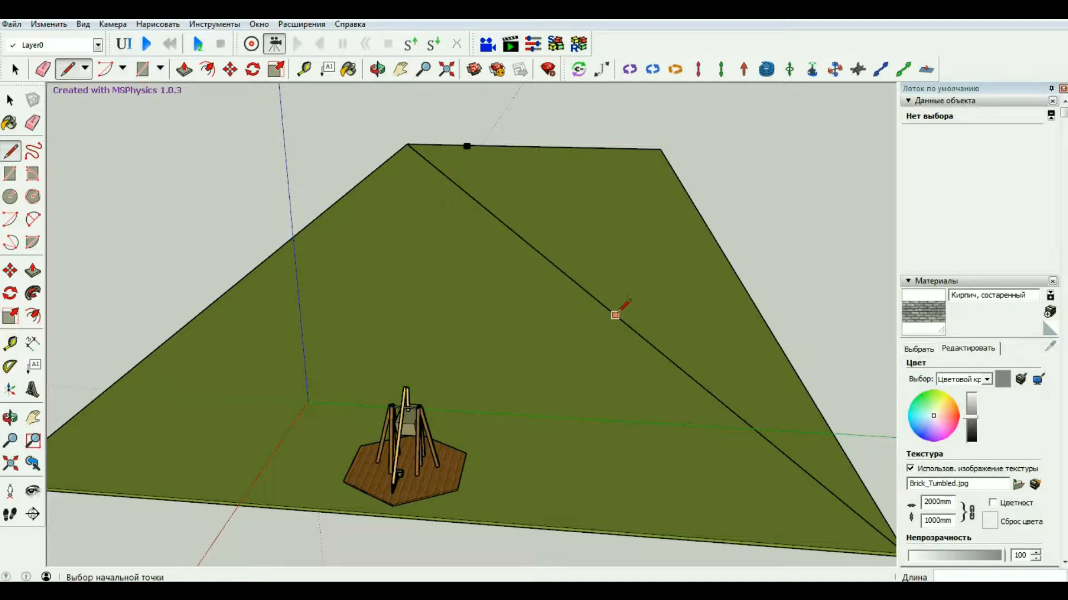
left_click(660, 150)
scroll(206, 408, "down", 3)
scroll(103, 439, "up", 3)
left_click(133, 455)
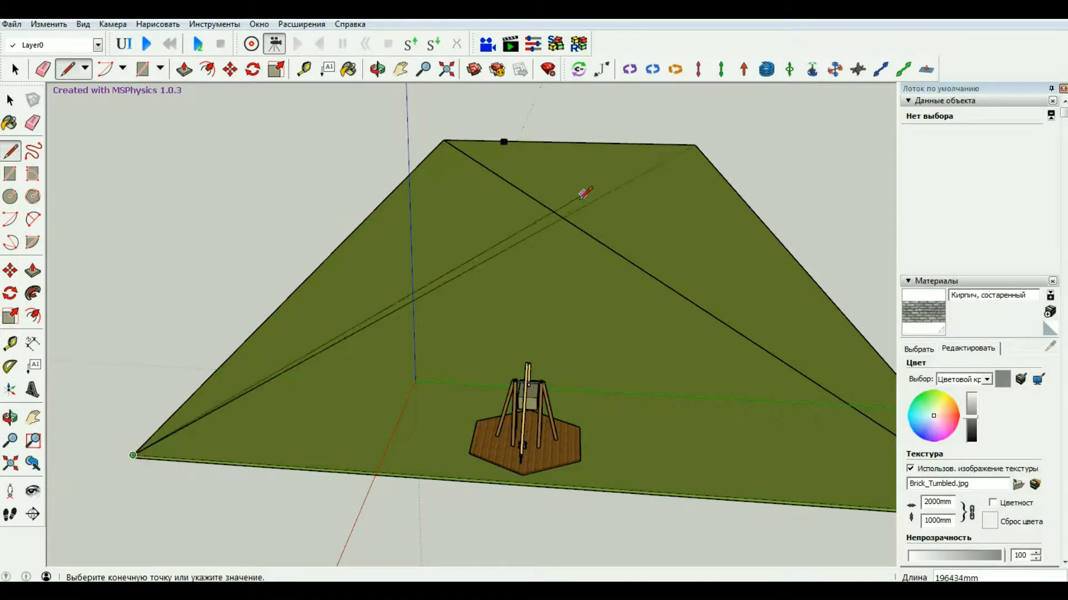
key("Escape")
Draw a vertical line downward through the slab from the point where the two diagonals cross
scroll(573, 186, "up", 1)
left_click(377, 69)
left_click_drag(389, 300, 777, 241)
scroll(400, 217, "up", 2)
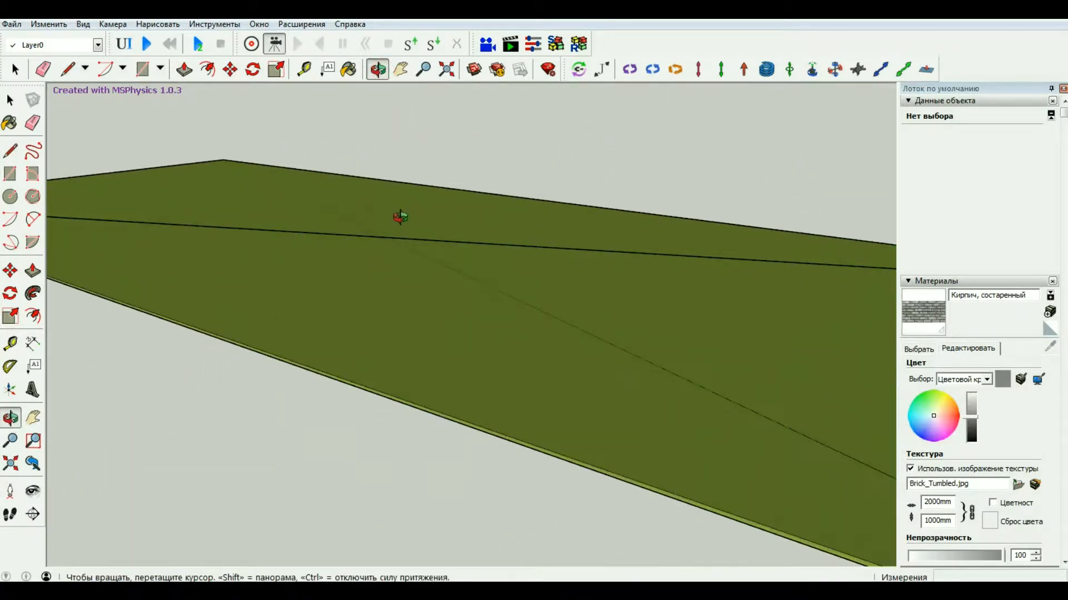
key("l")
scroll(393, 245, "down", 2)
left_click(395, 263)
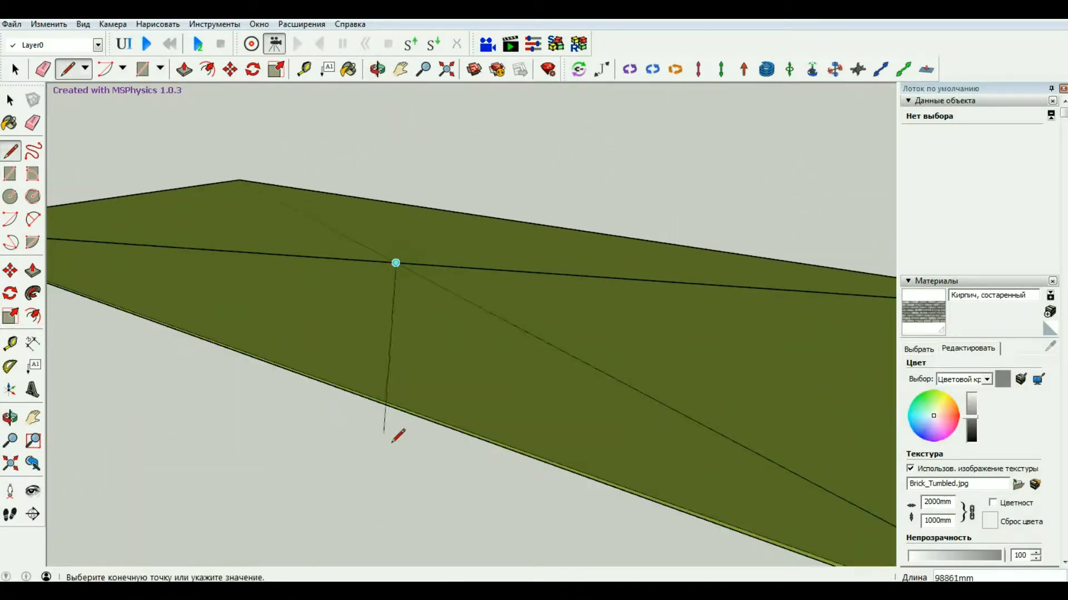
scroll(444, 274, "down", 3)
scroll(430, 442, "up", 2)
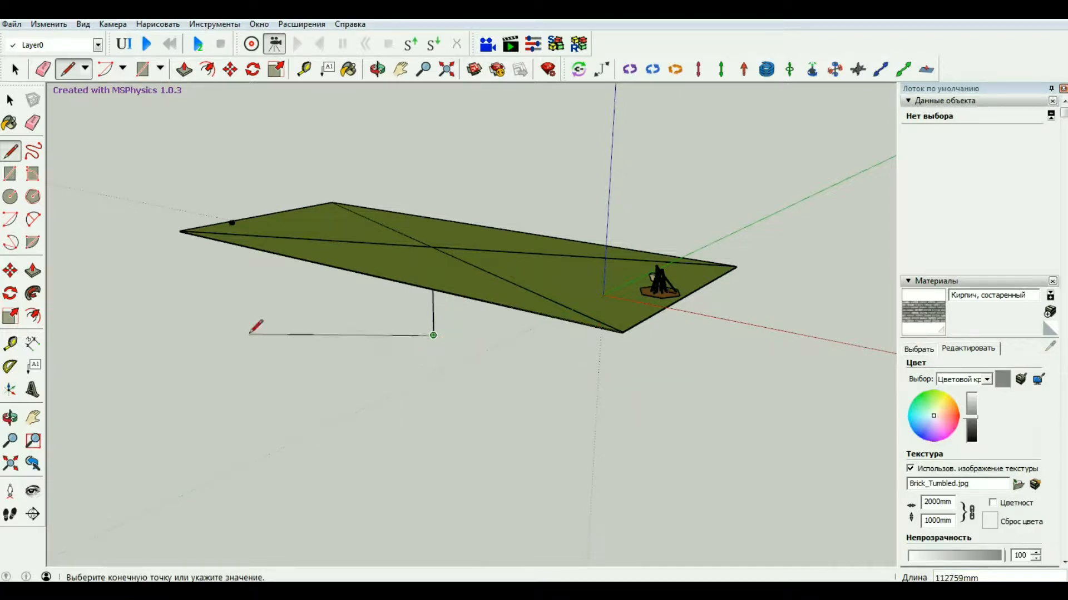
Try to draw an arc centred on the diagonals' crossing, from the vertical line's lower end to the slab corner beside the trebuchet
left_click(11, 221)
scroll(436, 242, "up", 2)
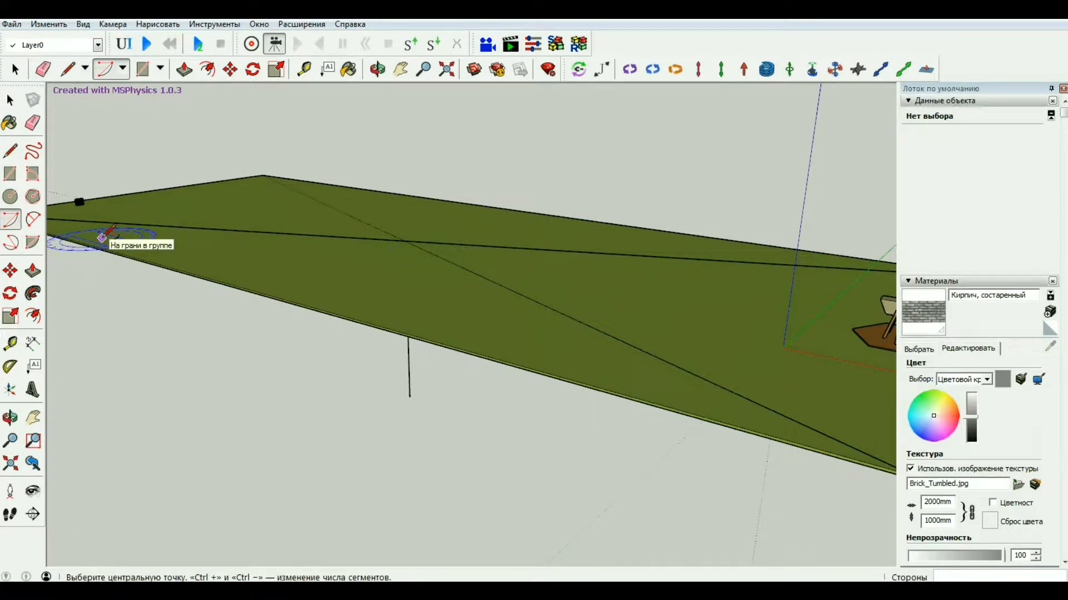
scroll(395, 243, "up", 2)
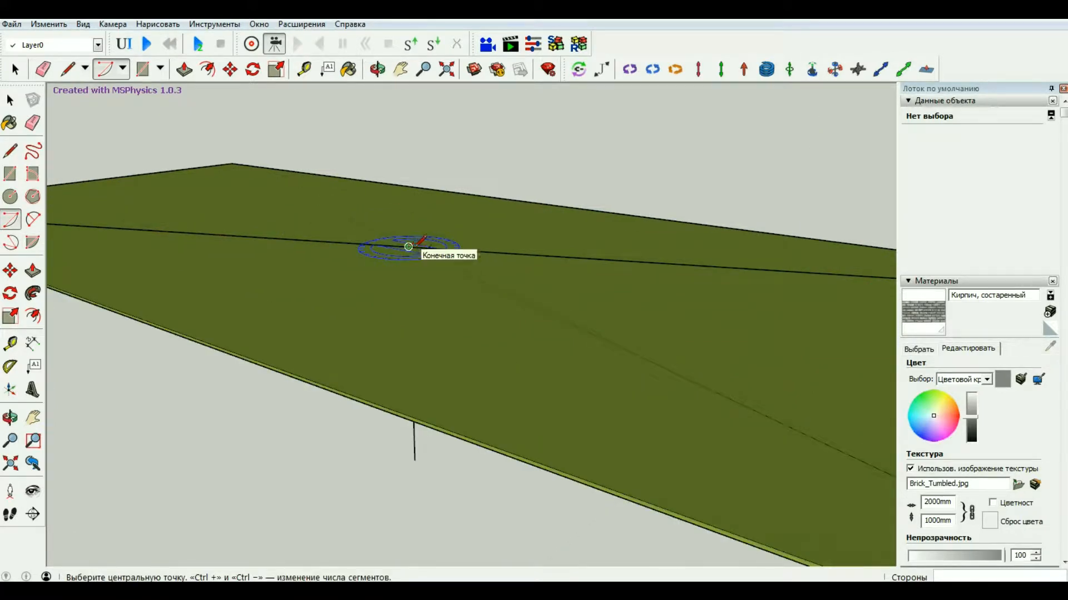
left_click(408, 246)
scroll(305, 283, "down", 1)
scroll(400, 437, "up", 1)
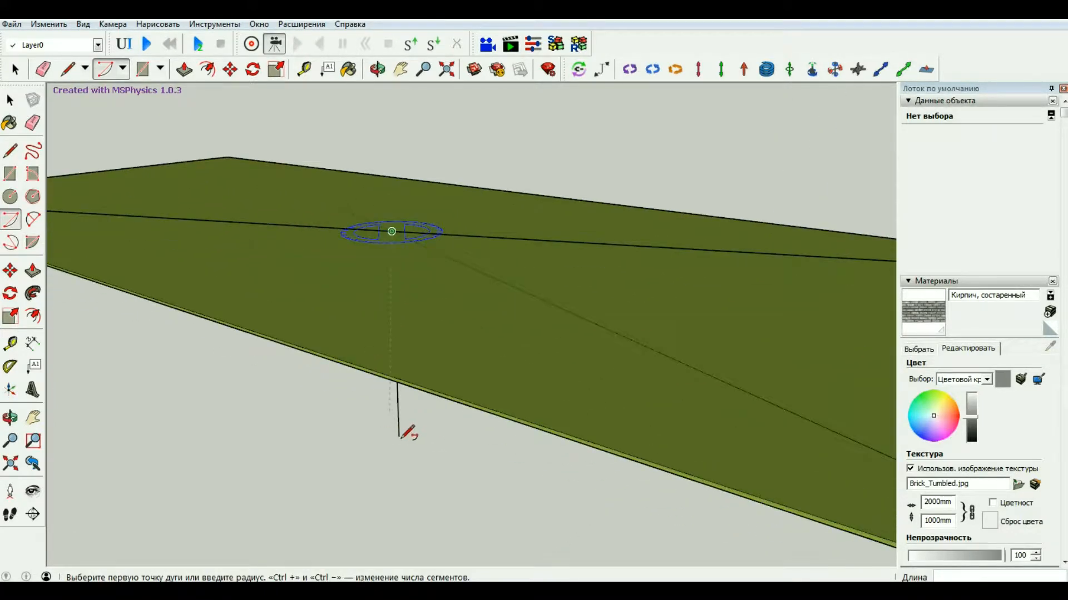
scroll(399, 442, "up", 5)
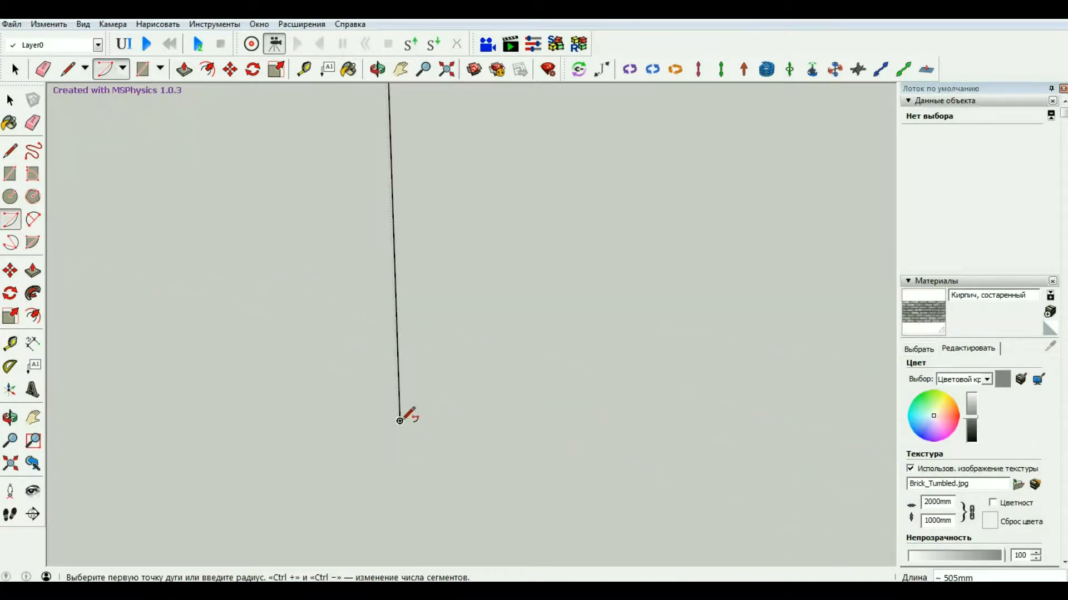
left_click(400, 419)
scroll(371, 423, "down", 6)
scroll(591, 310, "up", 3)
scroll(590, 298, "up", 2)
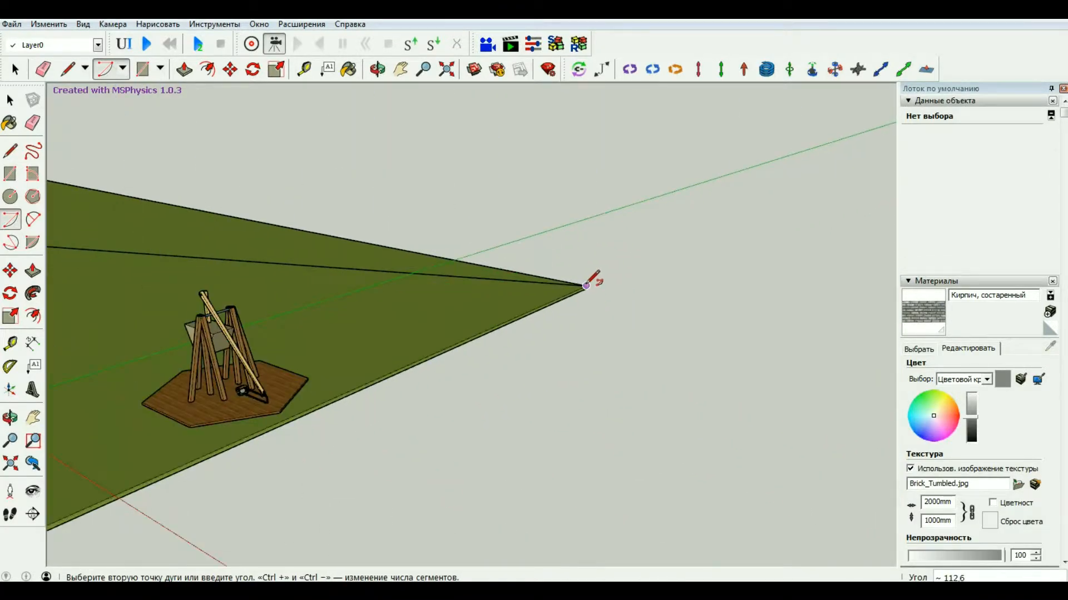
left_click(587, 288)
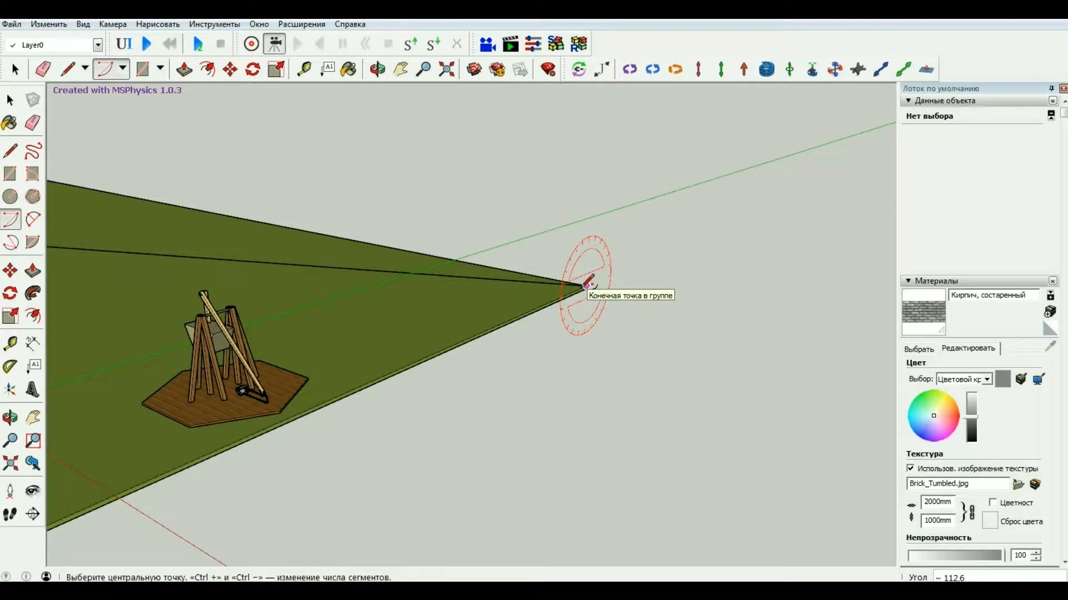
scroll(588, 286, "down", 4)
scroll(71, 220, "up", 2)
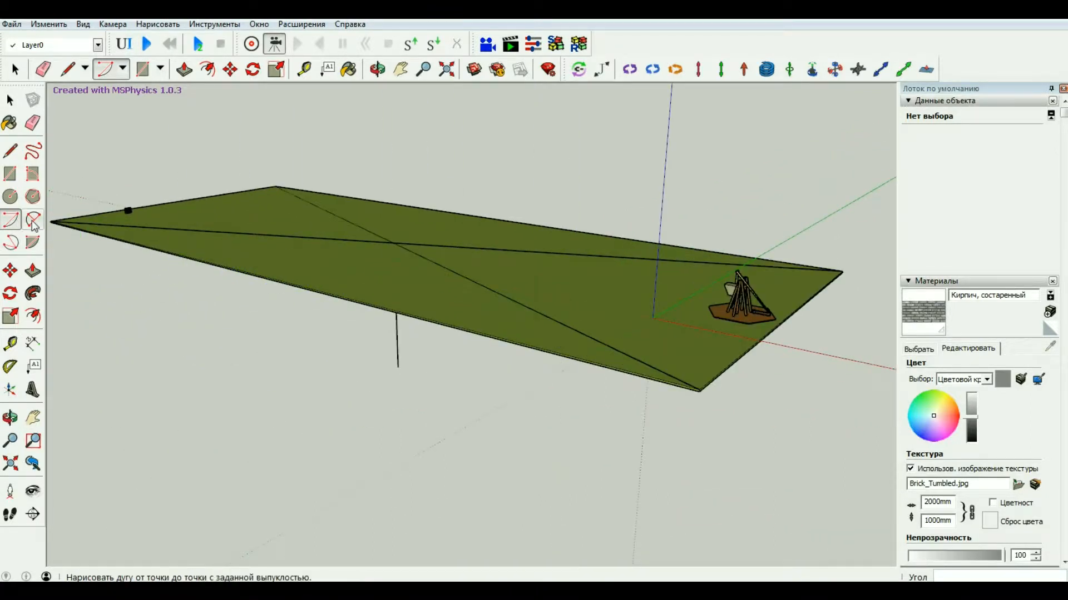
Draw a vertical line upward from the slab corner beside the trebuchet
left_click(11, 152)
scroll(56, 305, "down", 2)
scroll(662, 273, "up", 4)
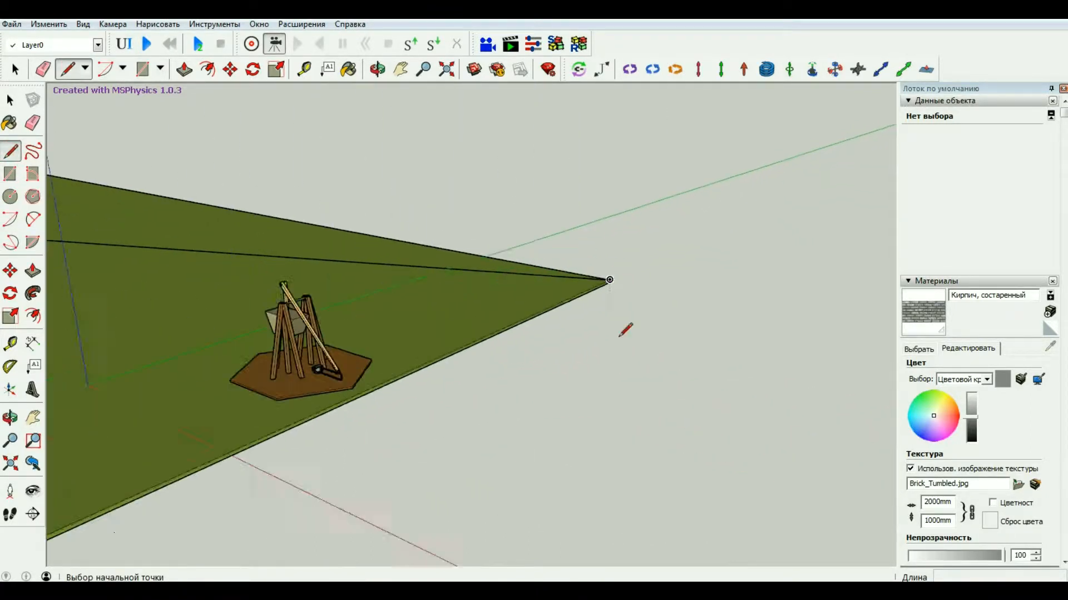
scroll(610, 277, "up", 1)
left_click(609, 276)
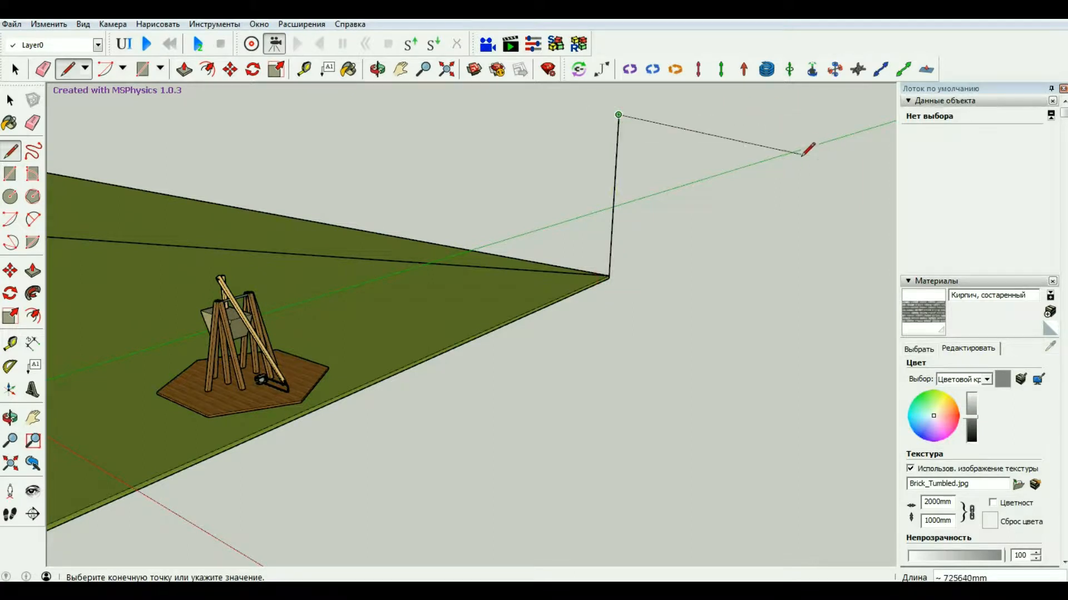
Draw a line outward, away from the slab, from the upper end of the vertical line at the trebuchet corner
left_click(797, 134)
key("Escape")
scroll(740, 273, "down", 4)
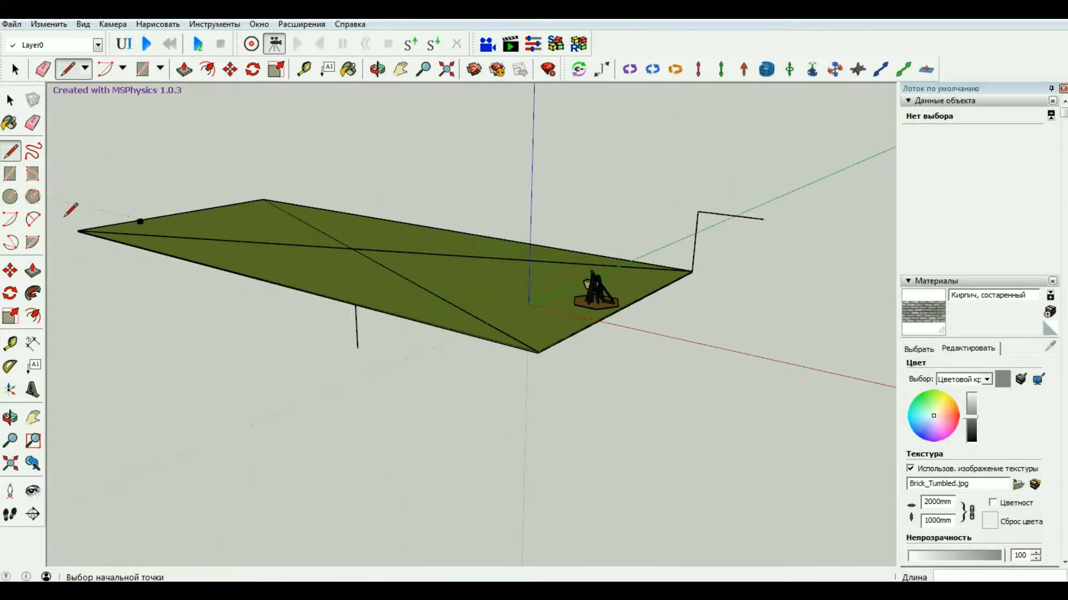
Try to draw an arc centred on the diagonals' crossing, from the lower vertical line's end to the outer end of the line above the corner
left_click(11, 219)
scroll(345, 259, "up", 5)
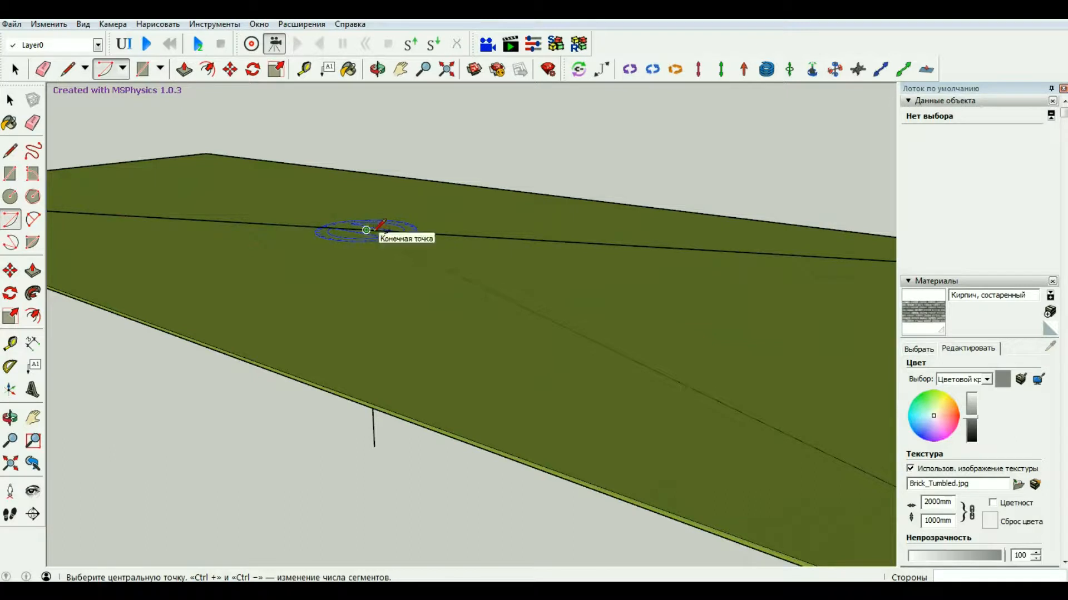
left_click(366, 229)
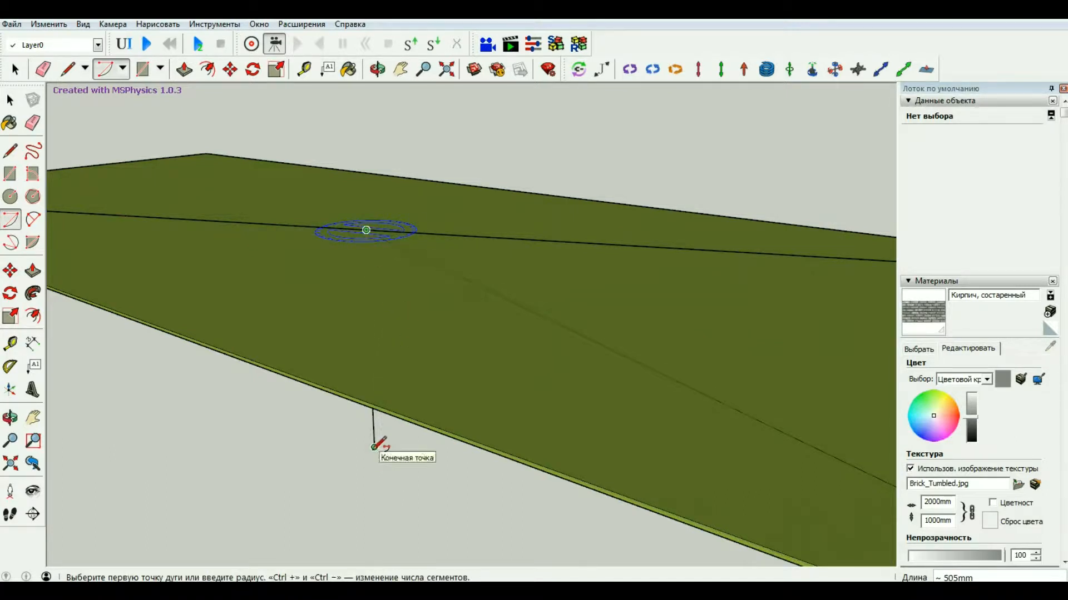
left_click(374, 447)
scroll(239, 370, "down", 3)
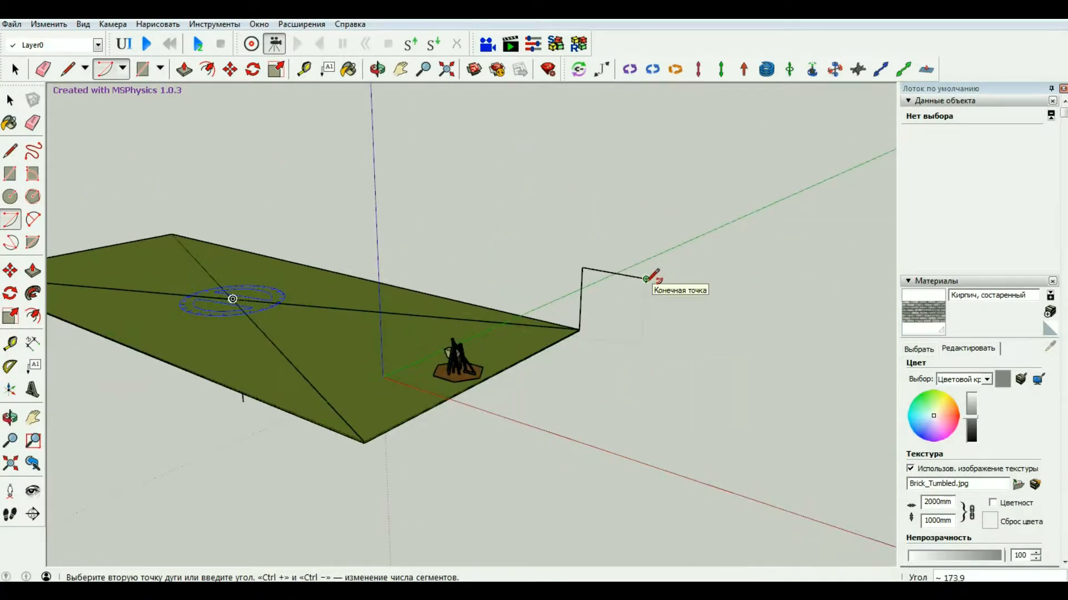
left_click(645, 280)
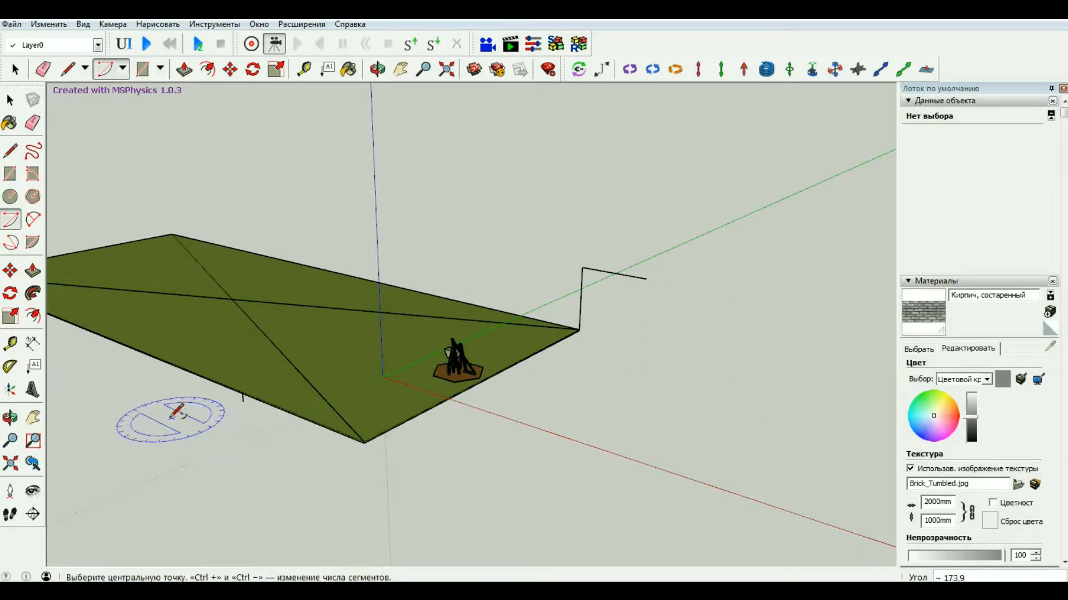
scroll(172, 415, "up", 3)
scroll(568, 373, "down", 2)
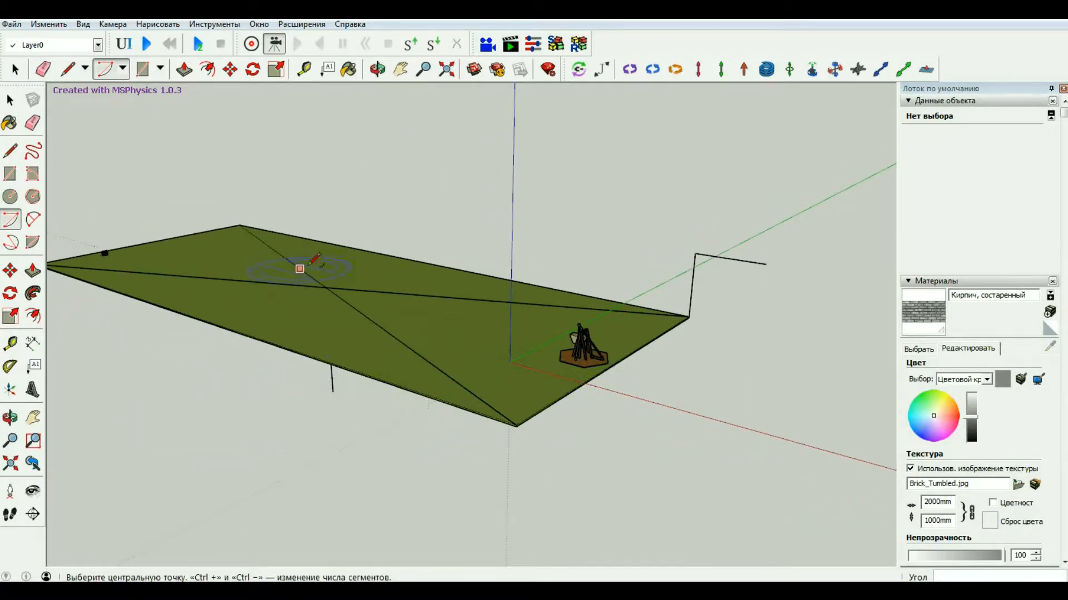
left_click(326, 287)
left_click(334, 389)
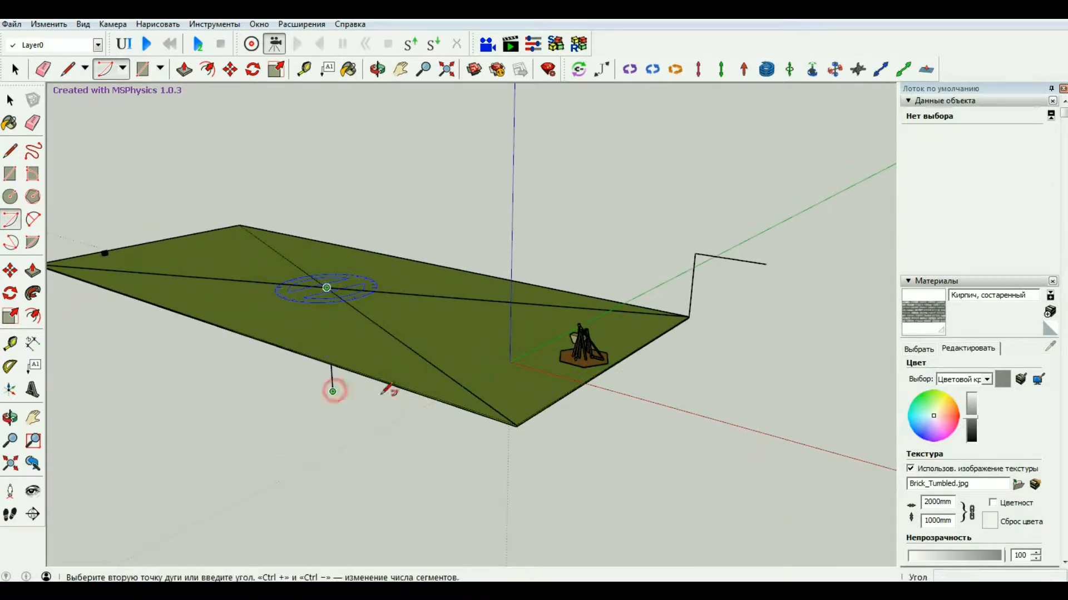
left_click(767, 264)
scroll(670, 388, "down", 1)
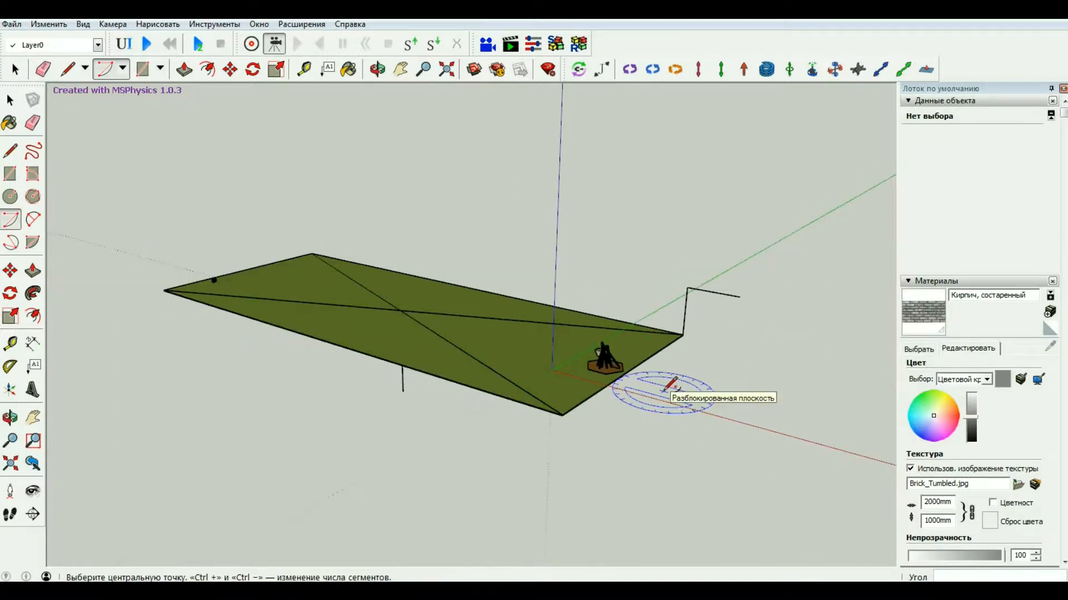
Draw a two-point arc from the lower vertical line's end to the outer line's end above the corner, with a bulge of about 42321 mm
scroll(642, 434, "up", 1)
left_click(33, 219)
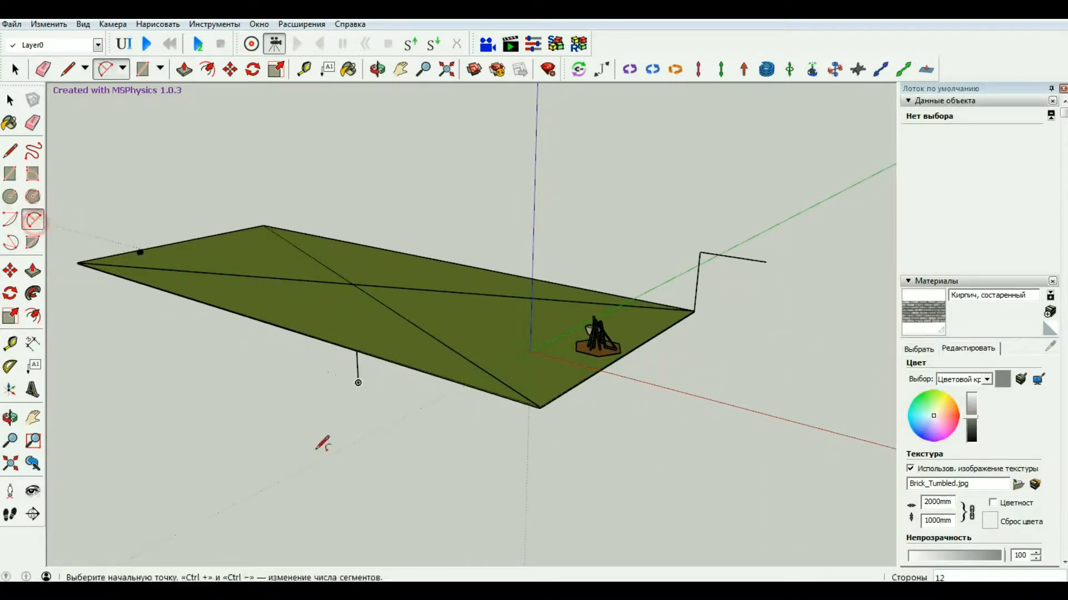
left_click(357, 384)
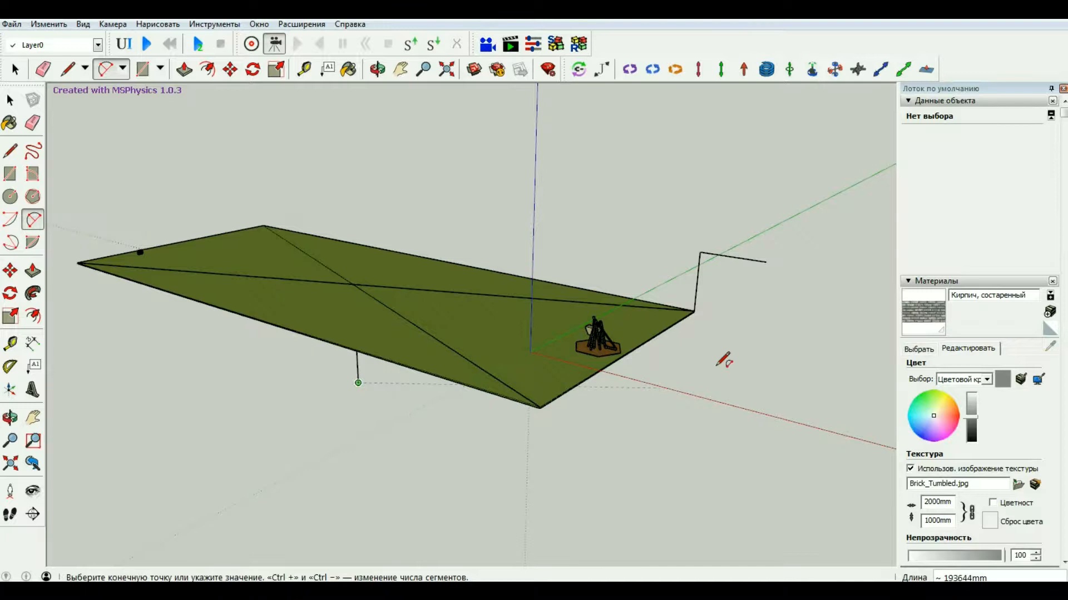
left_click(767, 261)
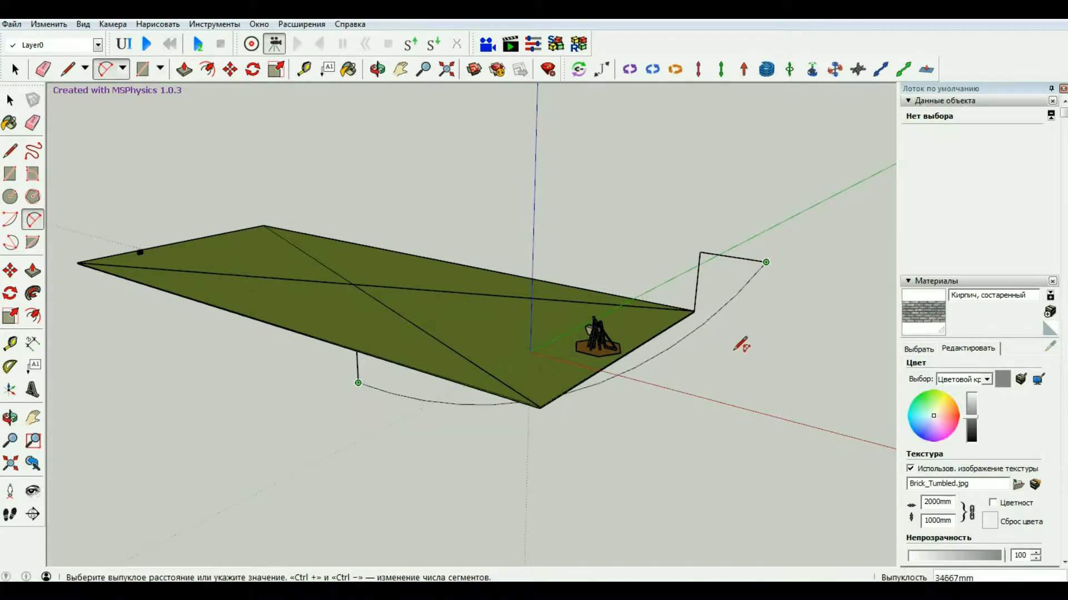
scroll(735, 351, "up", 1)
left_click(758, 362)
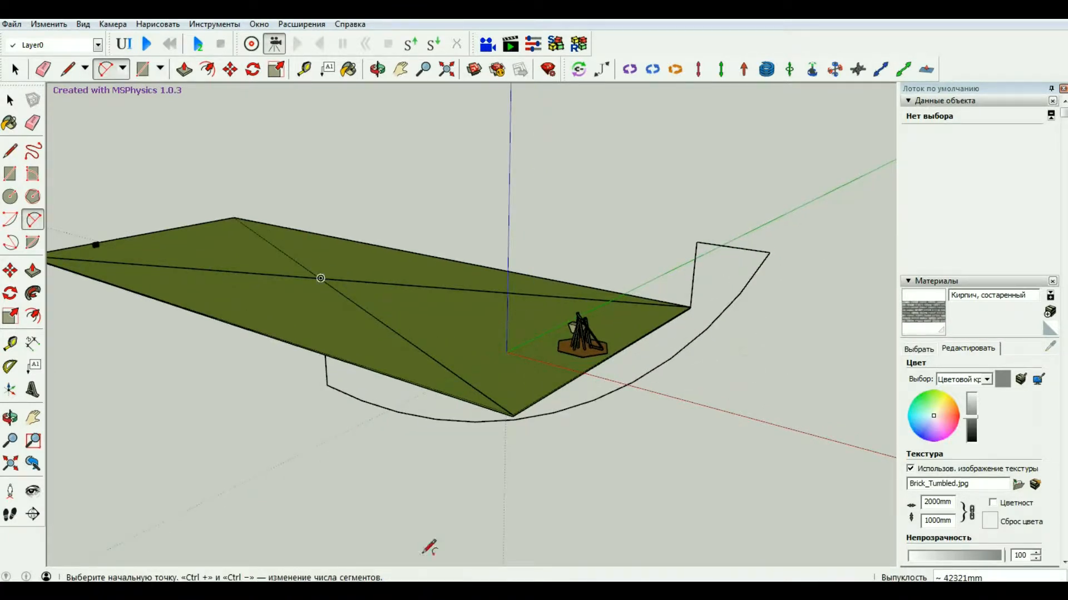
Draw a circle with a radius of about 55000 mm on the slab's top face, centred on the diagonals' crossing
scroll(180, 439, "down", 1)
left_click(10, 196)
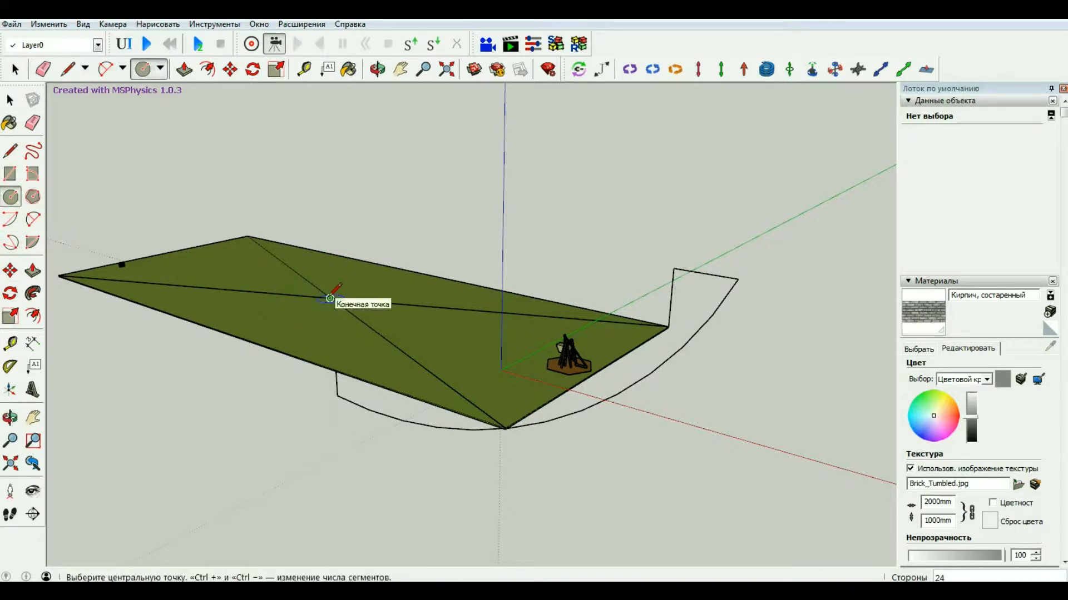
left_click(330, 299)
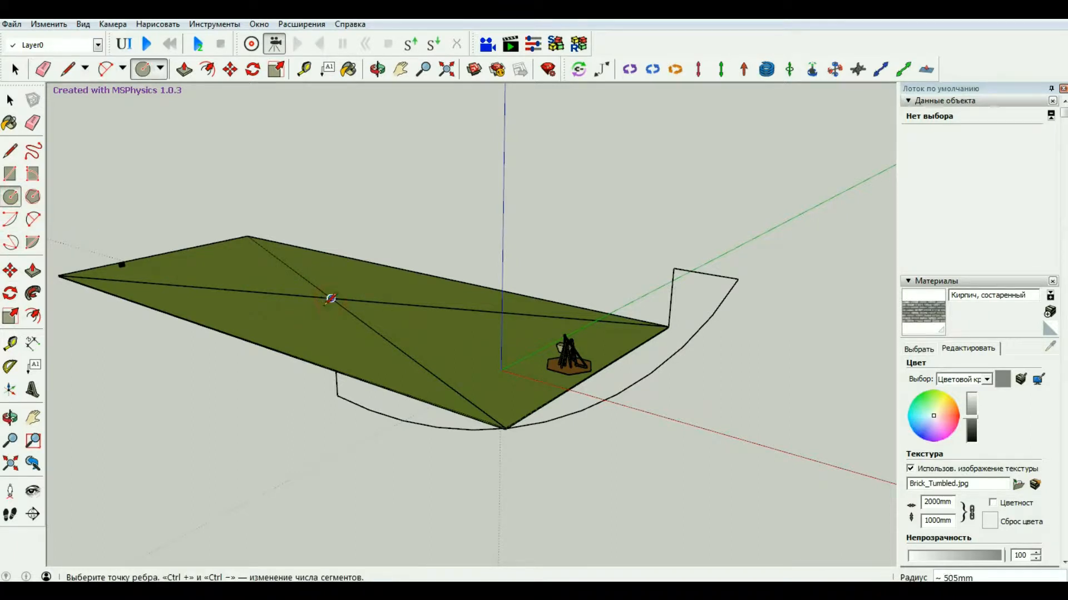
left_click(312, 333)
Close the arc into a face with a straight line joining its two ends
middle_click_drag(280, 409, 422, 390)
key("l")
left_click(417, 387)
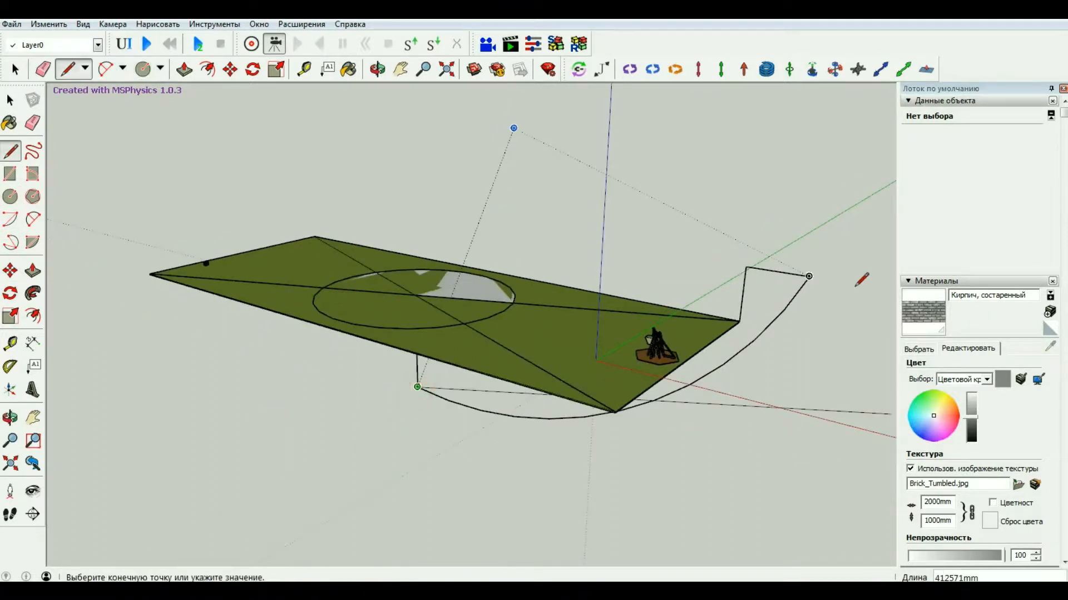
left_click(809, 276)
Try to sweep the arc-shaped face around the circle with Follow Me, guiding it by hand
key("p")
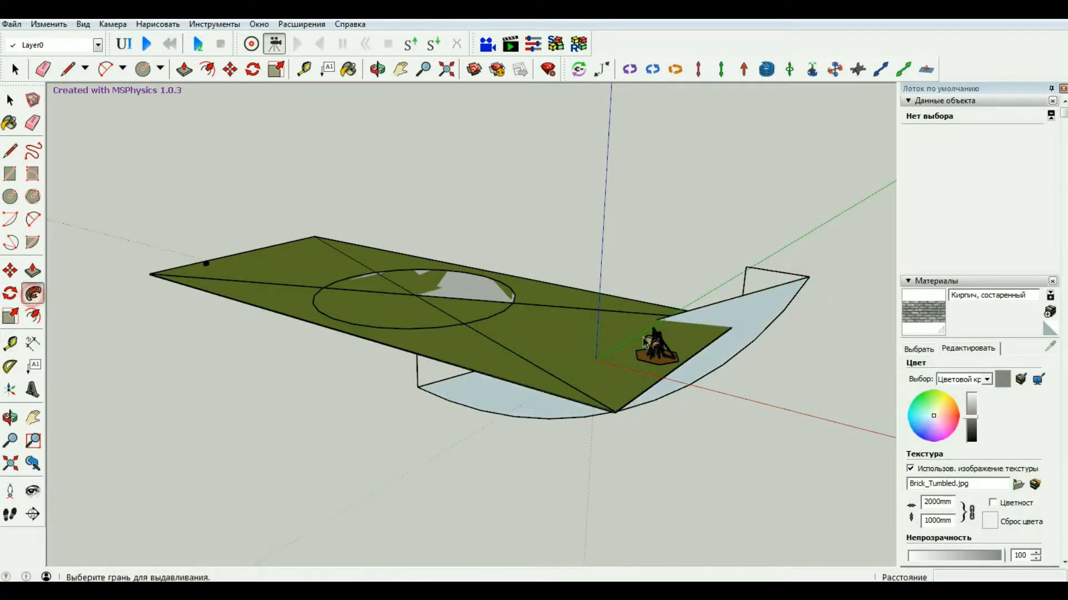
left_click(757, 318)
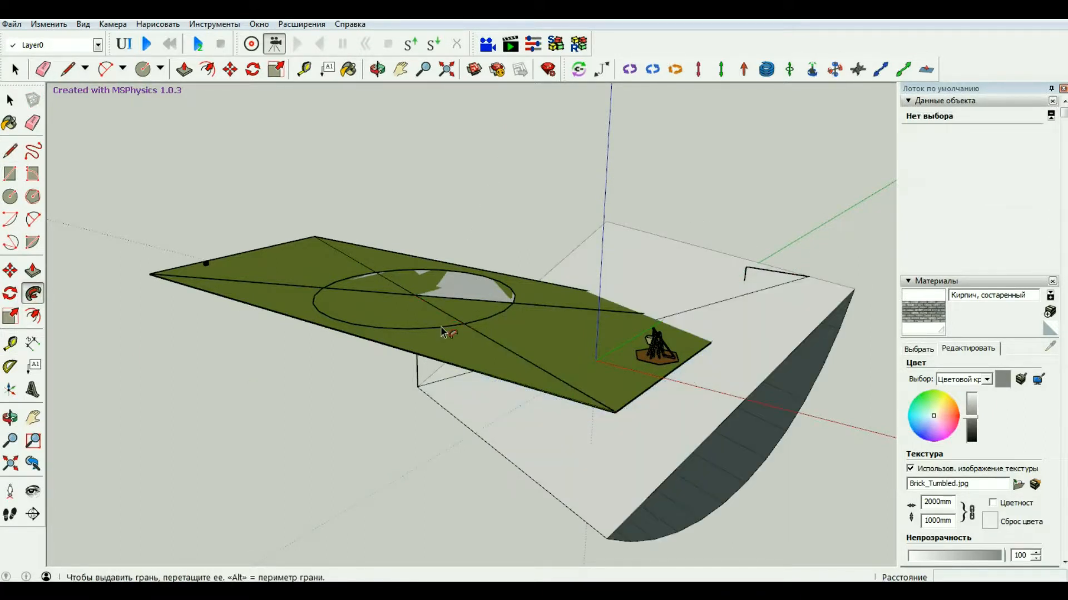
left_click(328, 322)
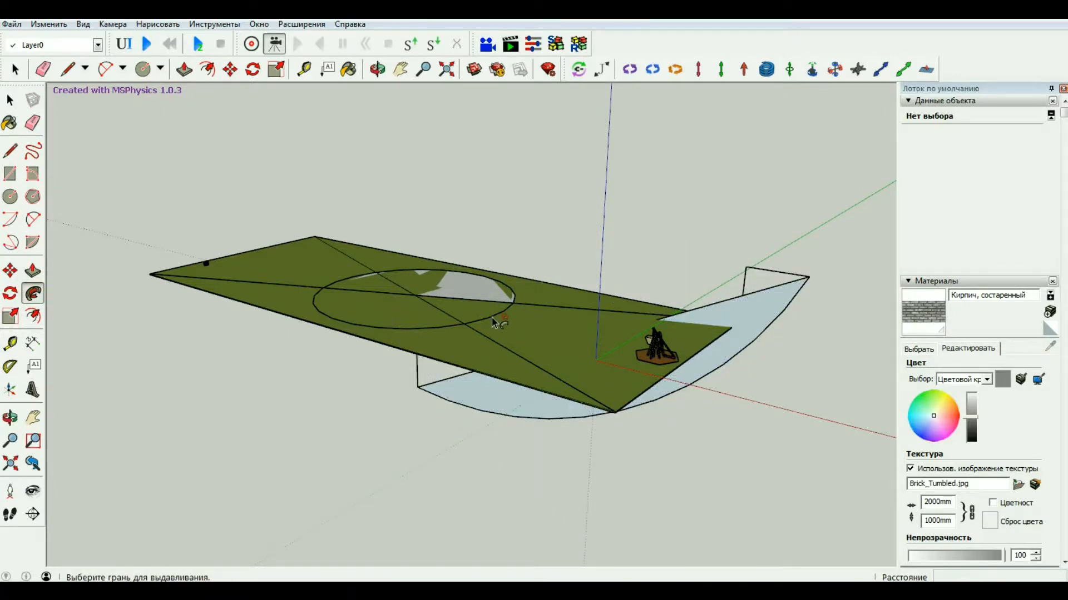
scroll(493, 323, "up", 3)
scroll(467, 348, "down", 3)
left_click(10, 270)
left_click(28, 293)
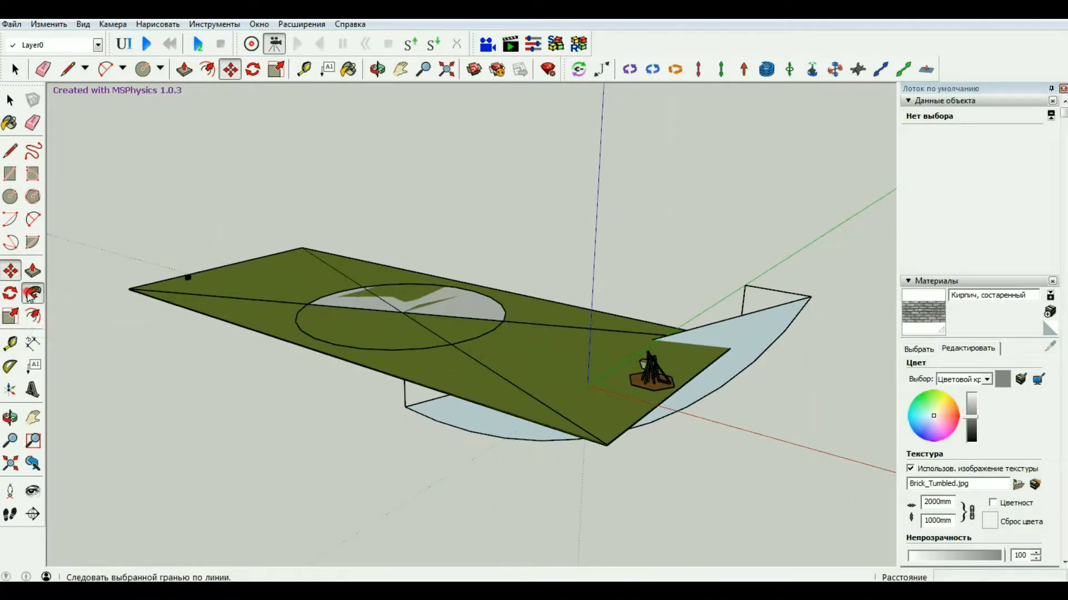
Delete the segments of both diagonals from the slab's top face, inside and outside the circle
key("space")
scroll(464, 345, "up", 1)
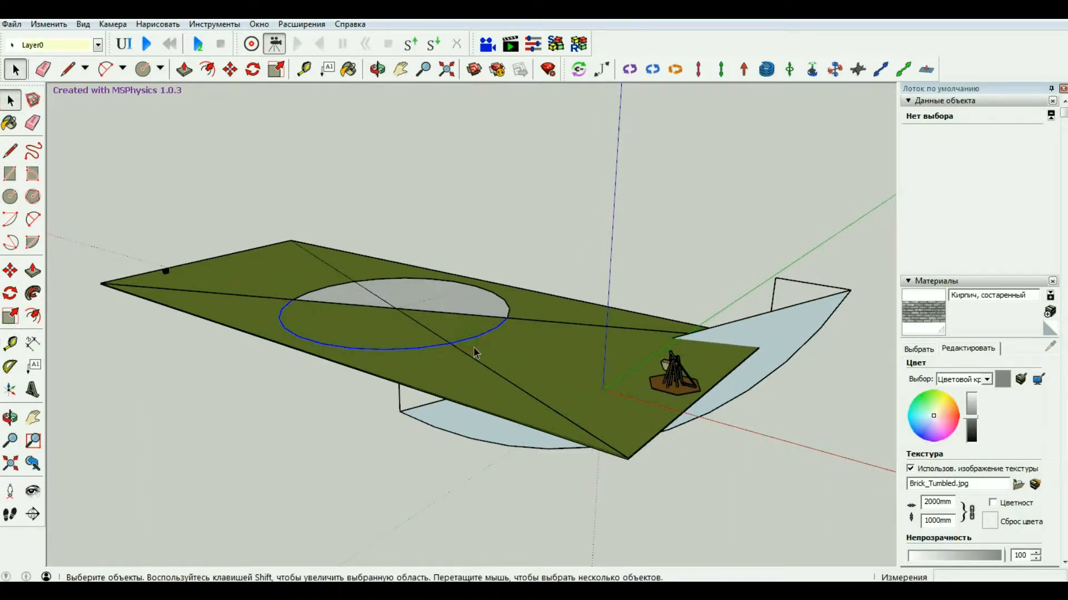
left_click(473, 349)
key("Delete")
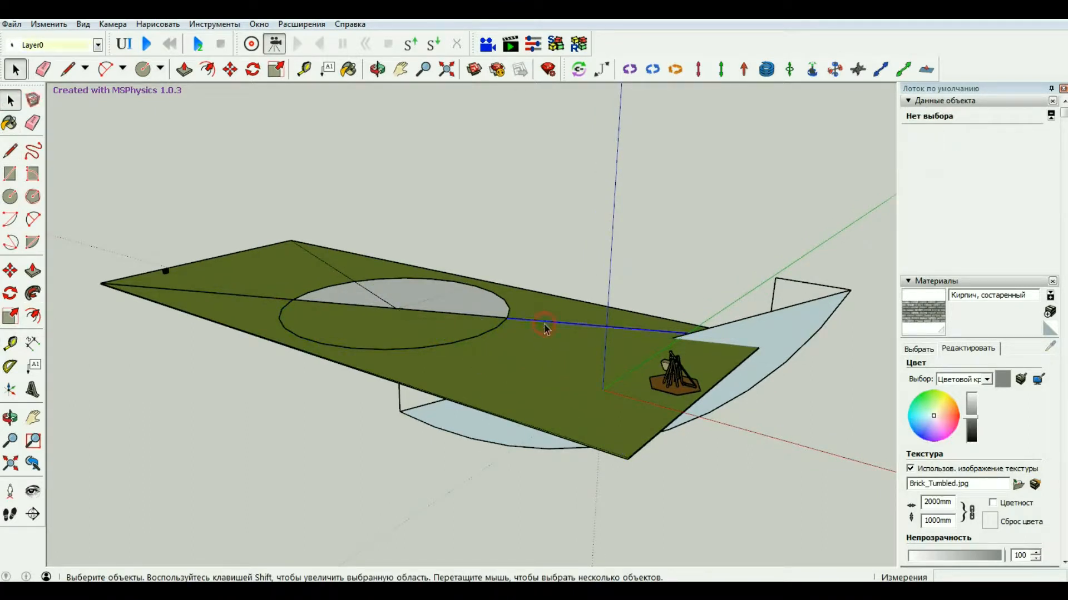
left_click(545, 328)
key("Delete")
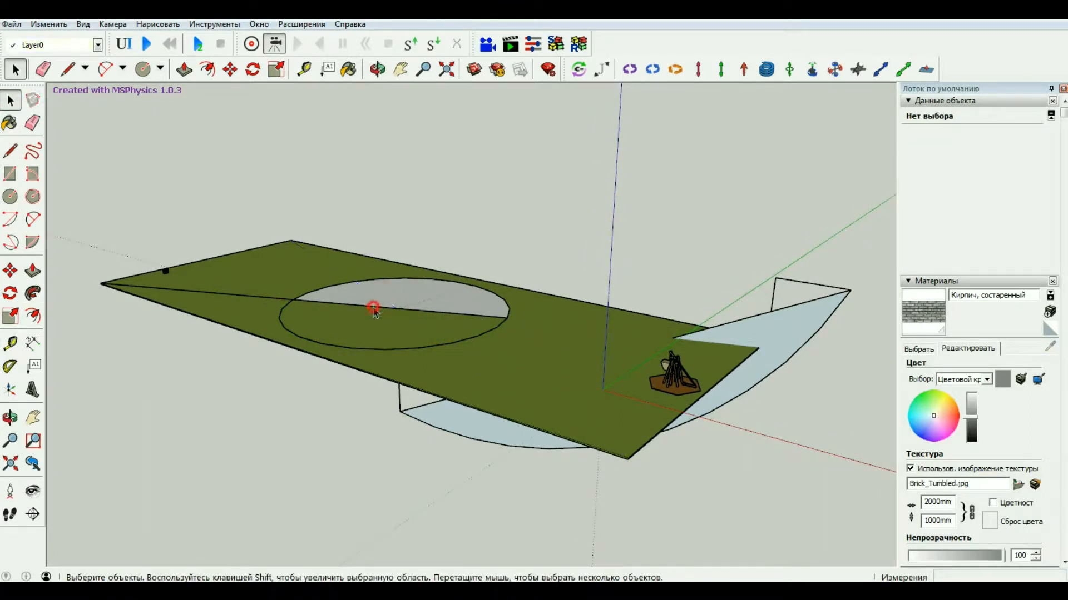
left_click(373, 308)
key("Delete")
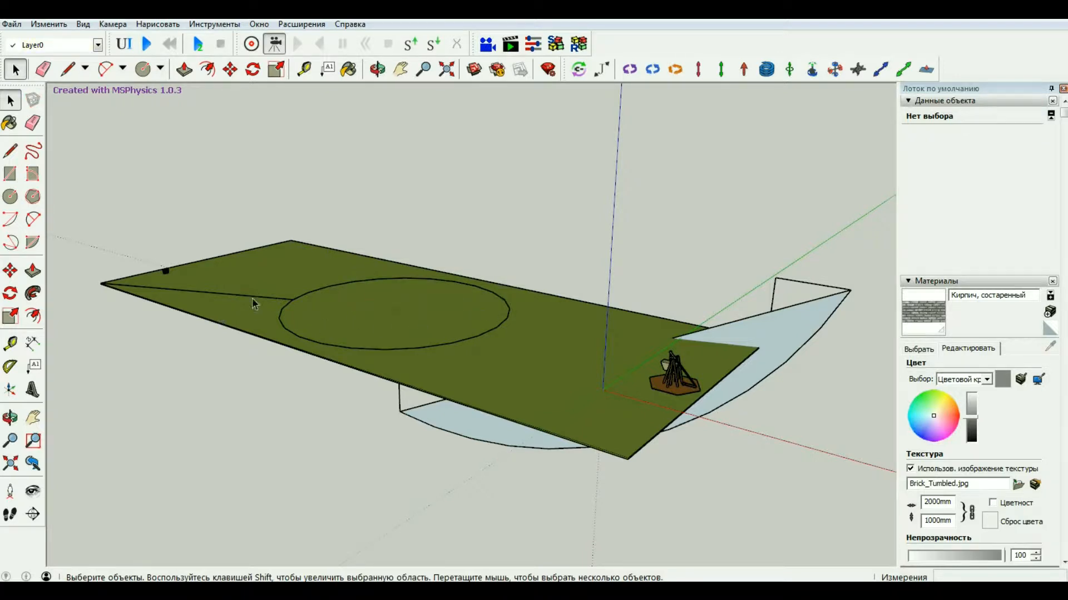
Sweep the arc-shaped face along the whole circle with Follow Me to form a bowl around the slab
left_click(314, 342)
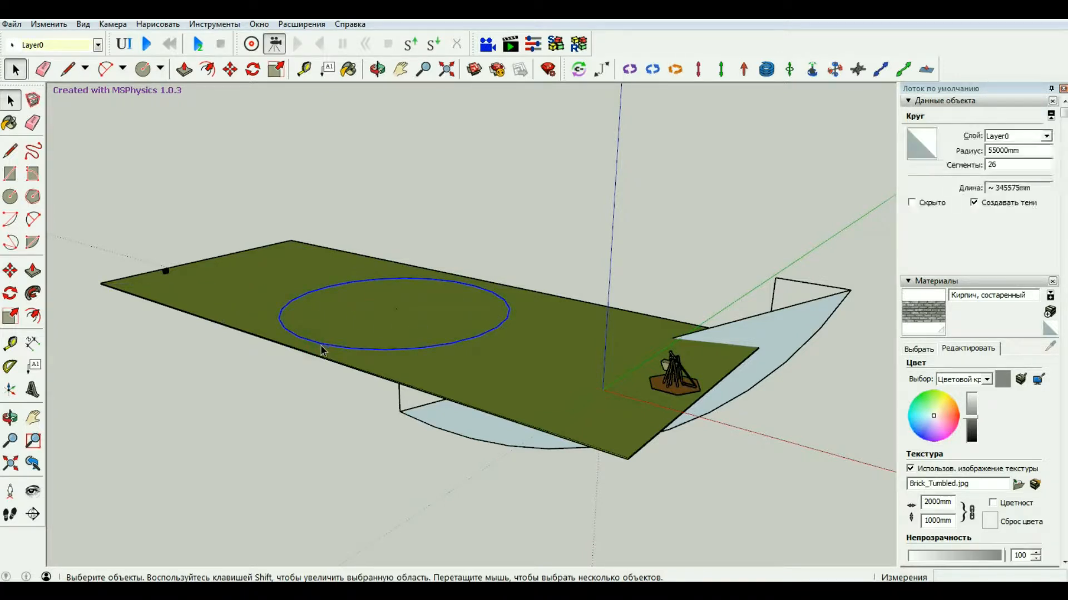
left_click(32, 293)
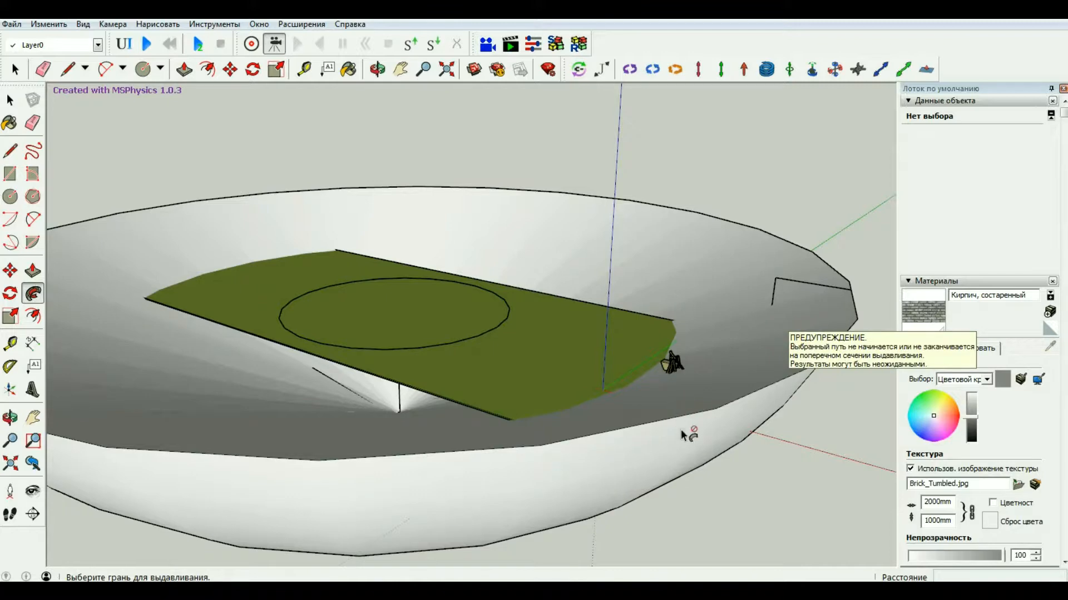
scroll(681, 430, "down", 2)
scroll(429, 468, "up", 1)
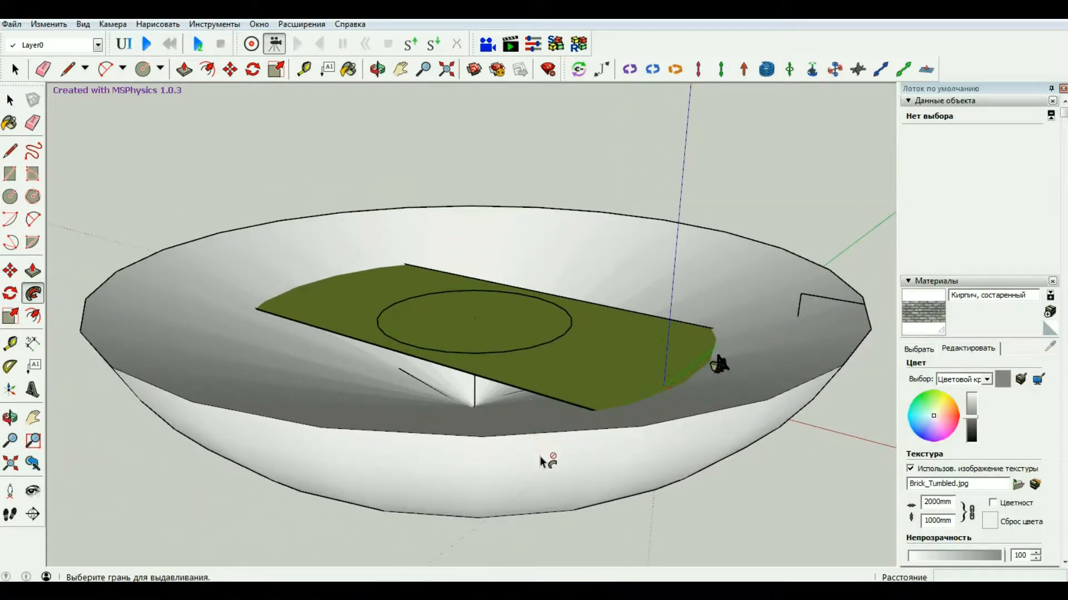
Delete the cone-shaped inner surface of the bowl, keeping its curved outer shell
key("space")
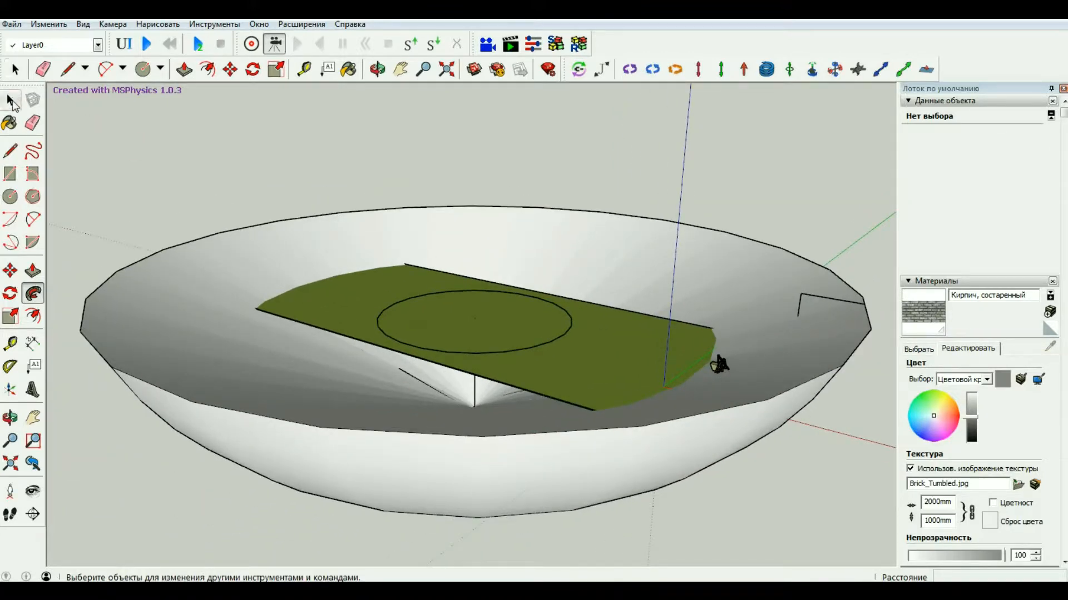
left_click(483, 479)
scroll(768, 482, "down", 1)
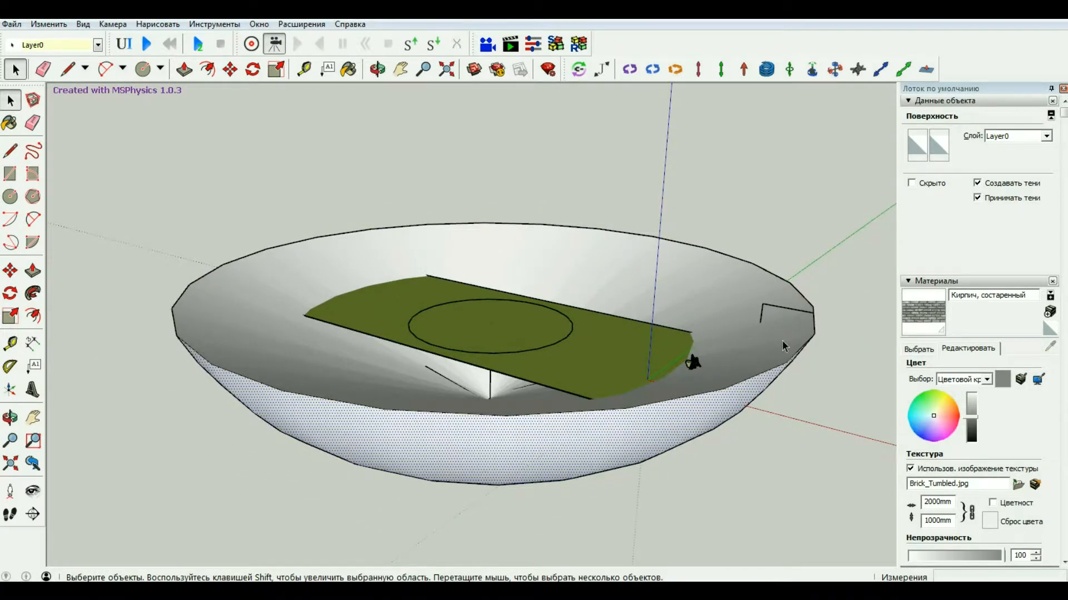
left_click(783, 341)
scroll(781, 350, "up", 1)
key("Delete")
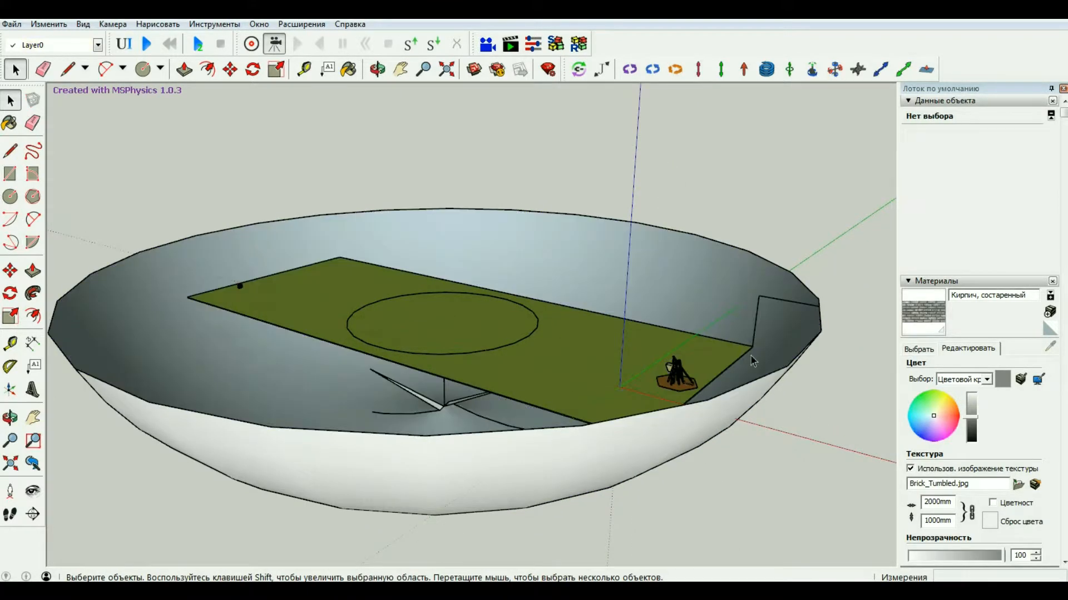
Delete the two construction lines running from the slab corner beside the trebuchet to the bowl's rim
left_click(344, 479)
left_click(290, 426)
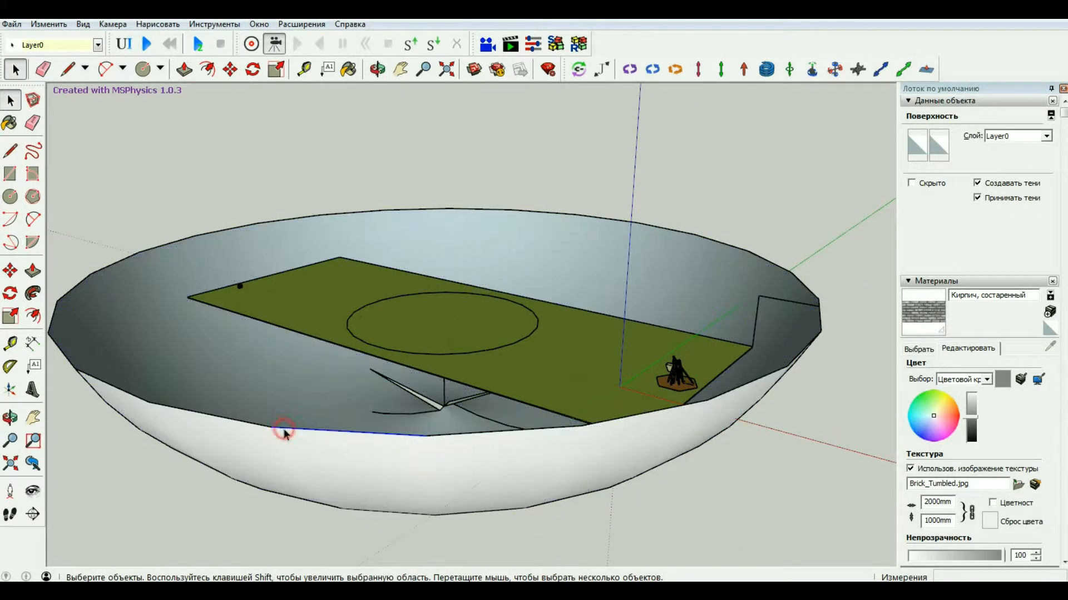
left_click(218, 390)
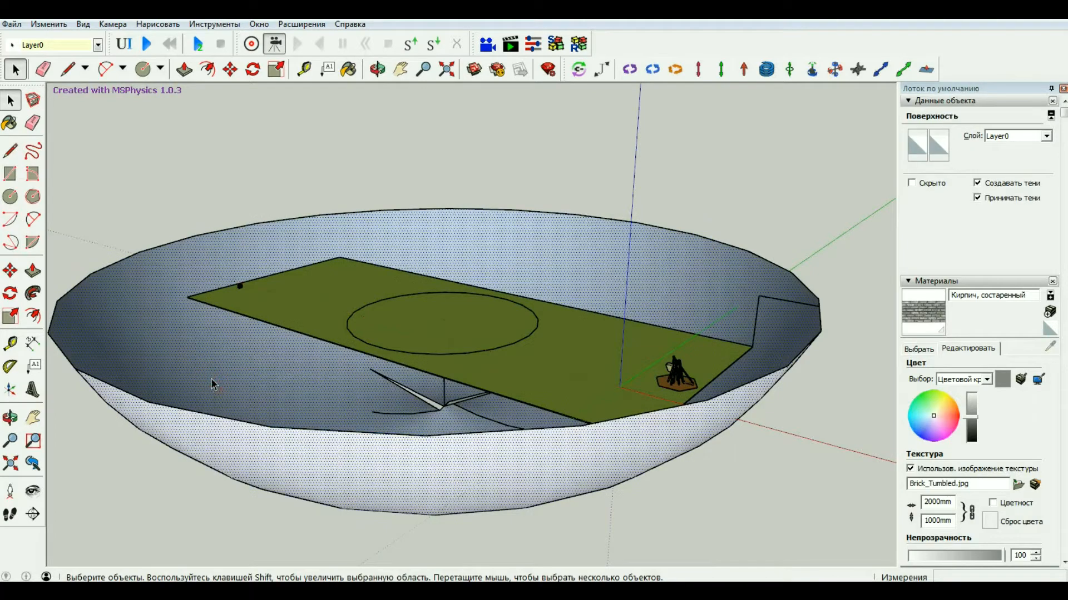
left_click(775, 301)
left_click(757, 312)
scroll(447, 410, "up", 5)
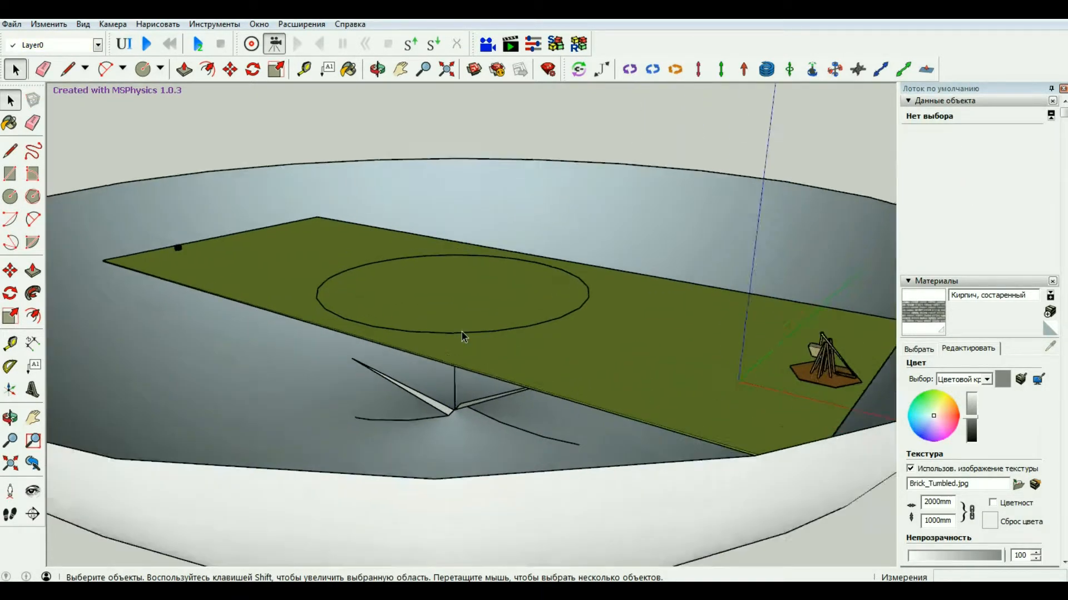
Delete the circle from the slab's top face
left_click(453, 406)
left_click(464, 326)
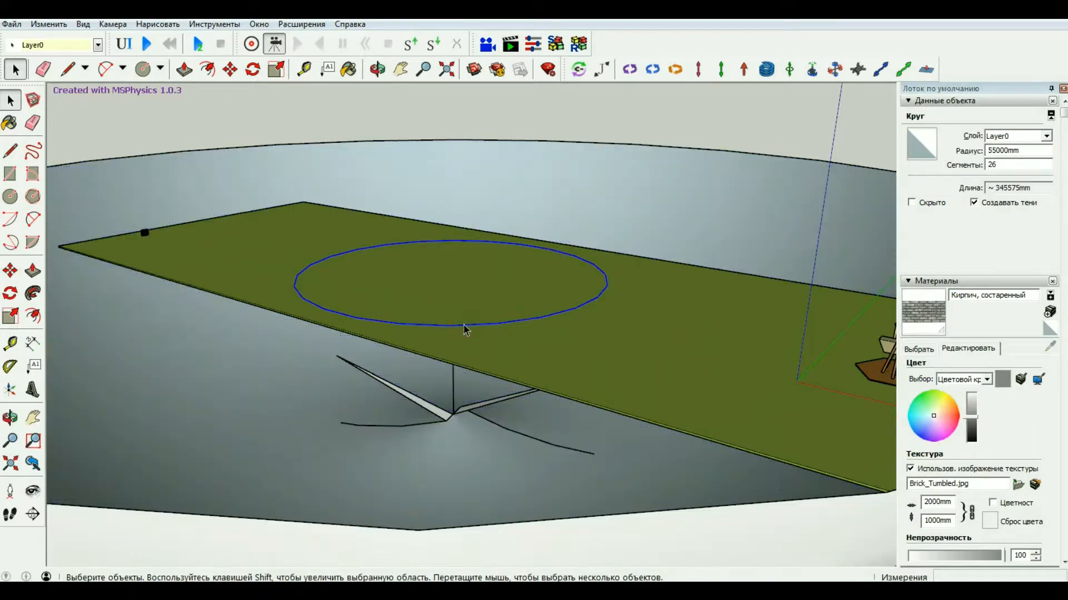
key("Delete")
scroll(364, 340, "down", 5)
Move the bowl surface up by 10000 mm
left_click(324, 350)
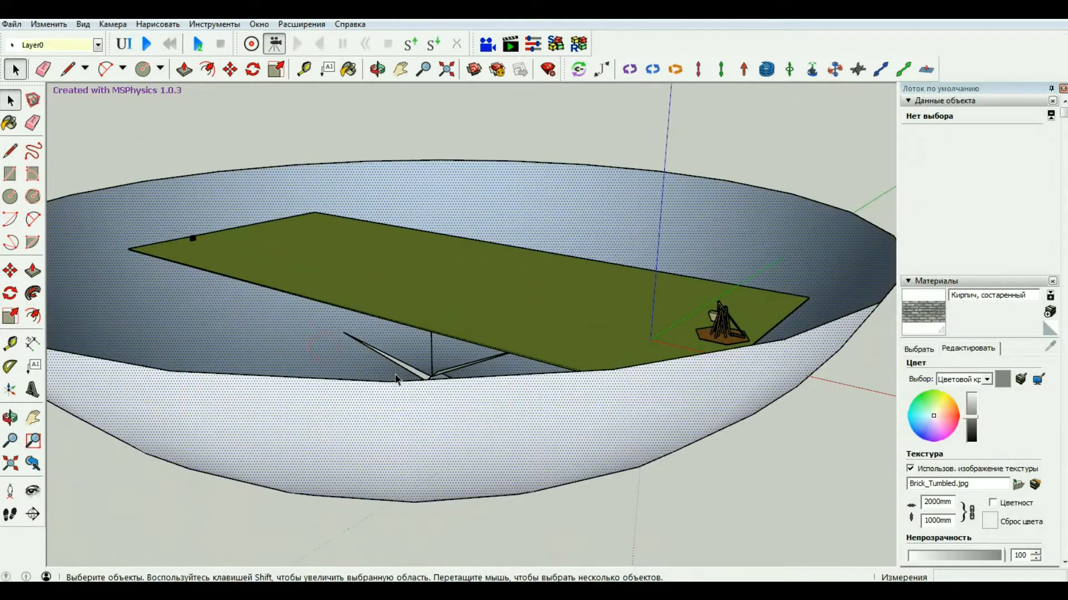
left_click(400, 381)
left_click(324, 352)
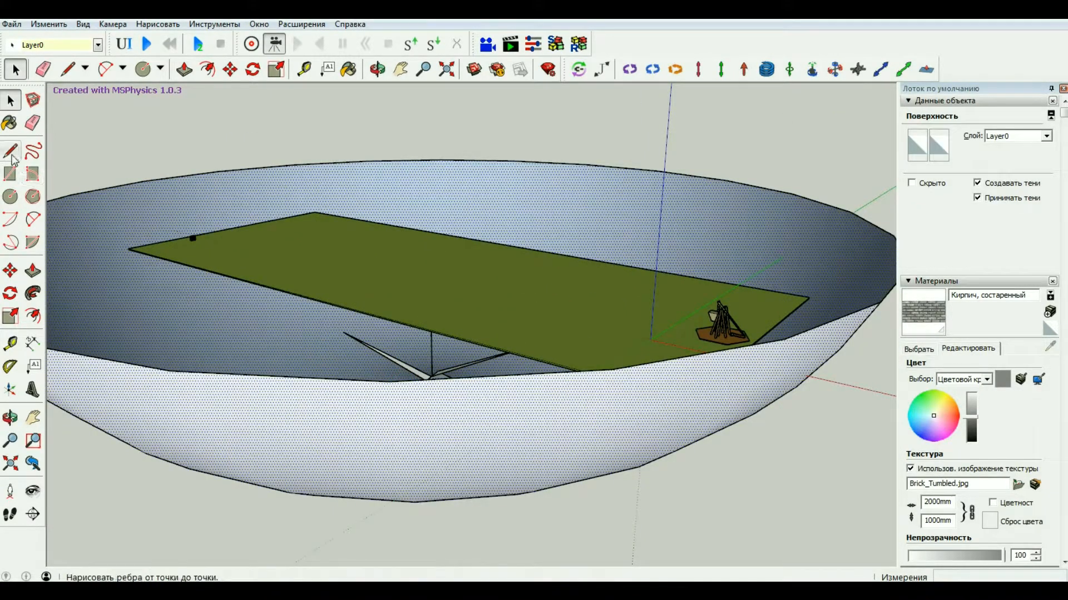
left_click(10, 271)
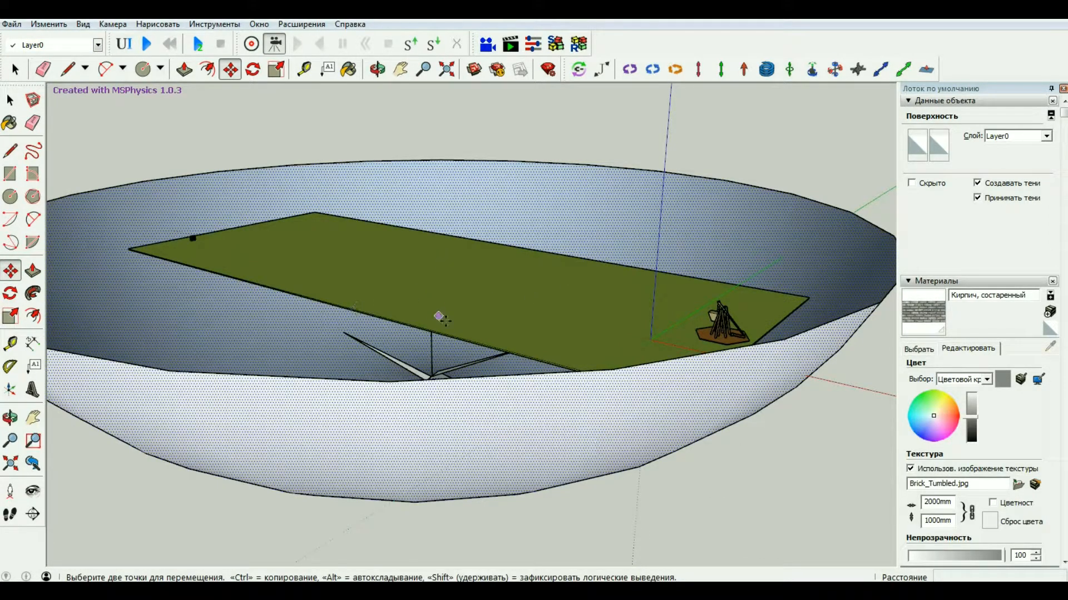
left_click(425, 356)
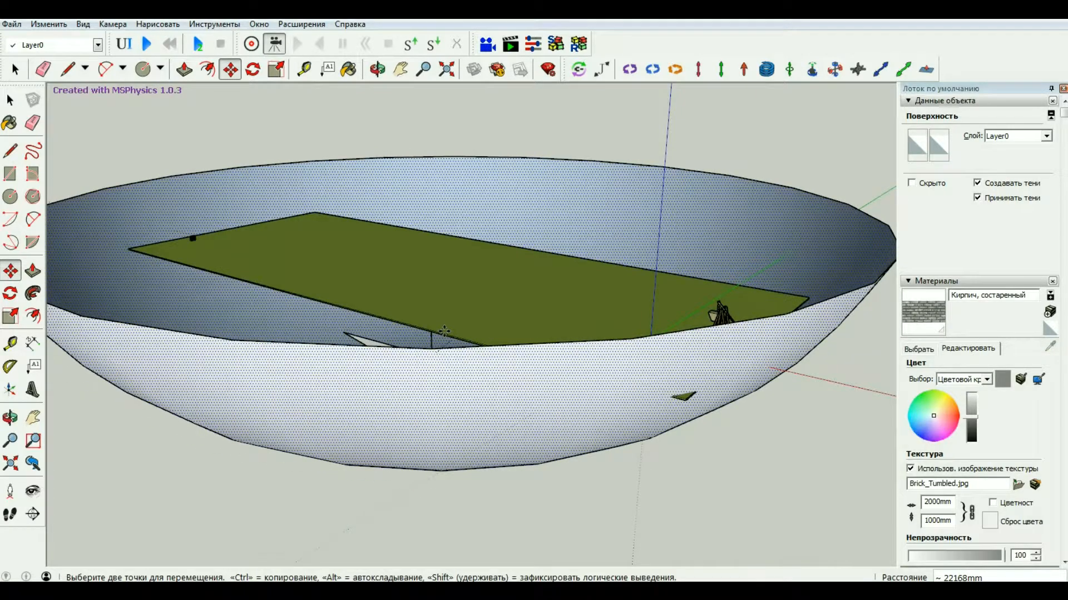
type("10000")
key("Return")
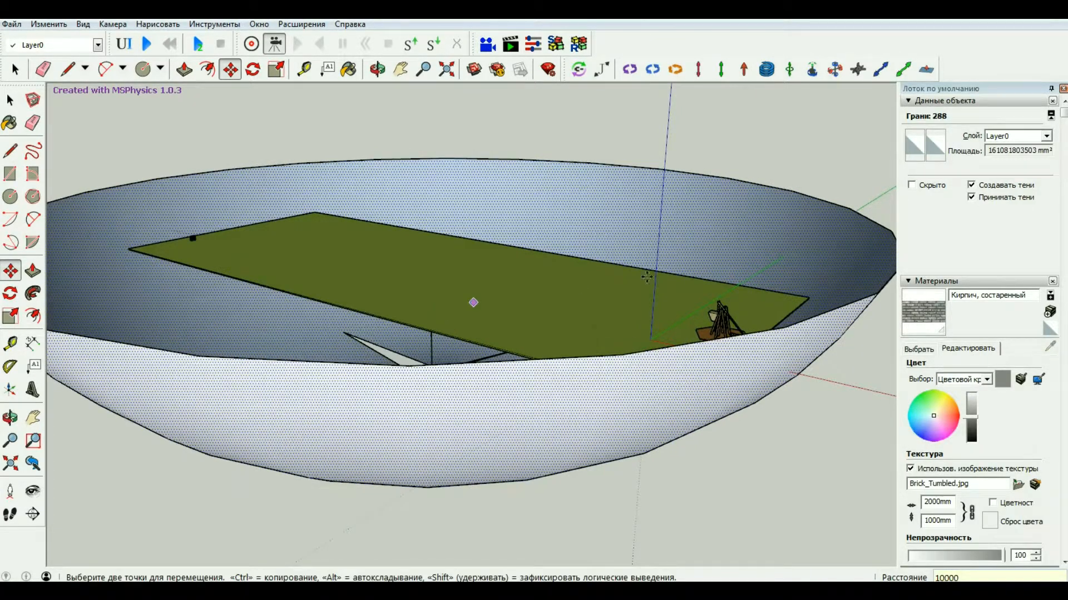
Paint the inner surface of the bowl with the turquoise colour H06 from the Colors collection
left_click(377, 69)
left_click_drag(431, 266, 478, 178)
left_click(10, 123)
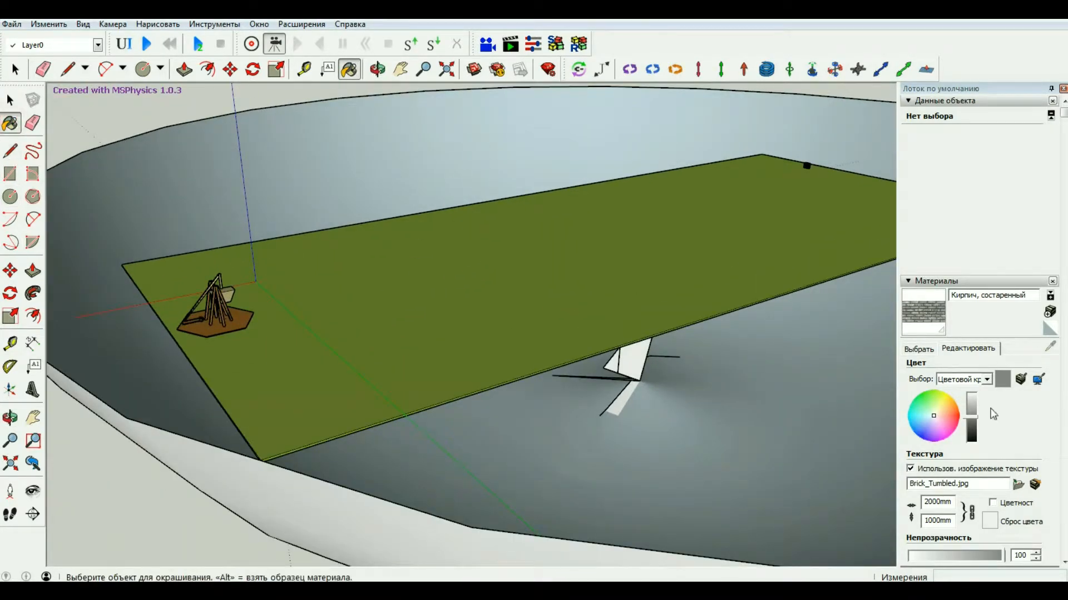
left_click(920, 349)
left_click(1032, 369)
left_click(1000, 533)
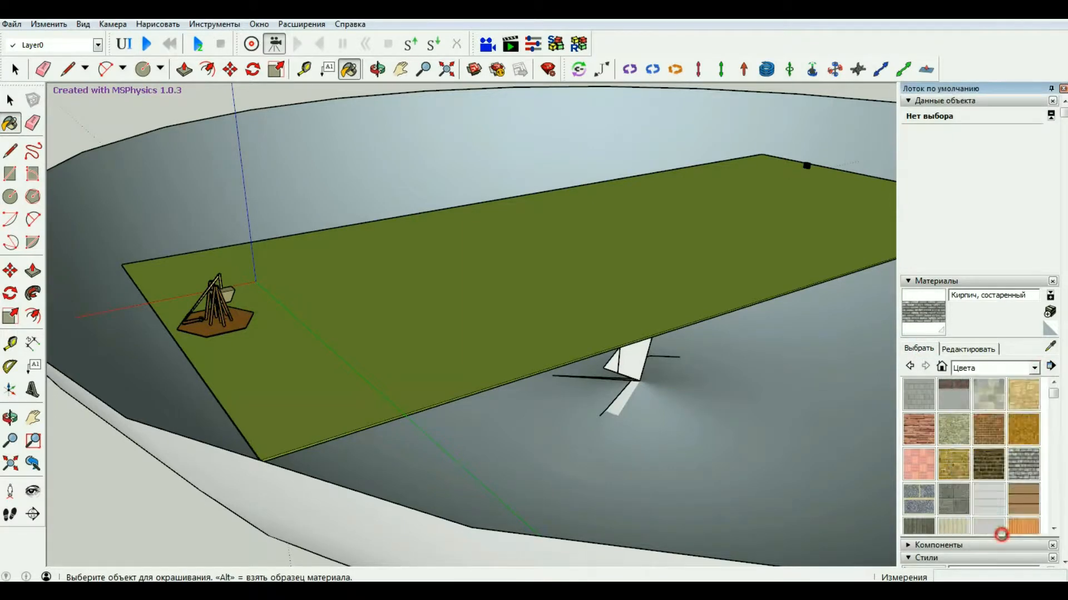
left_click_drag(1054, 388, 1055, 457)
left_click(919, 451)
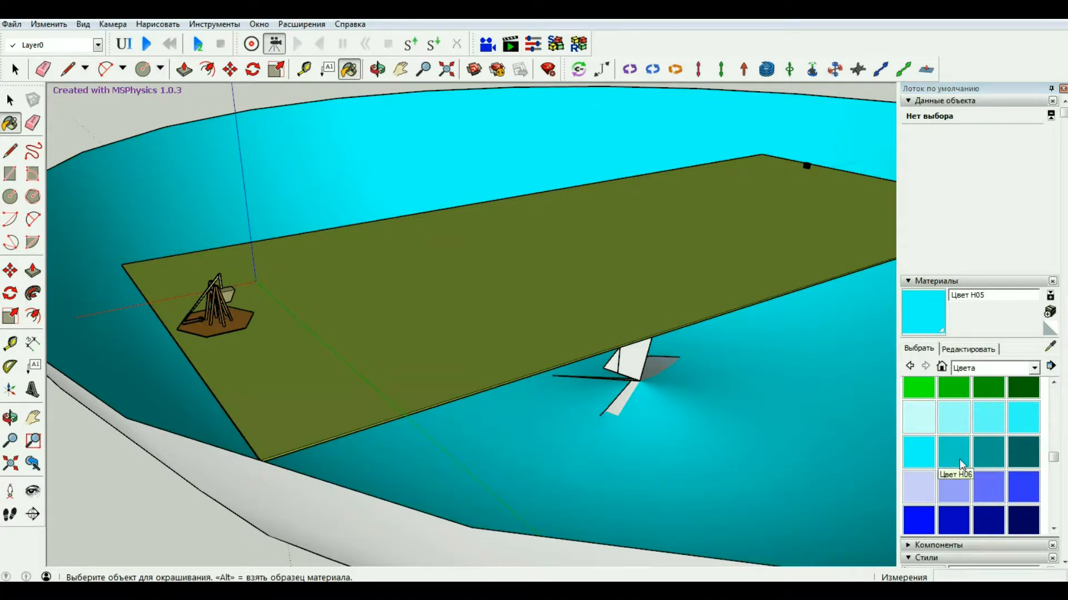
Delete the leftover sliver faces and the vertical line at the bottom of the bowl beneath the slab
scroll(660, 263, "up", 4)
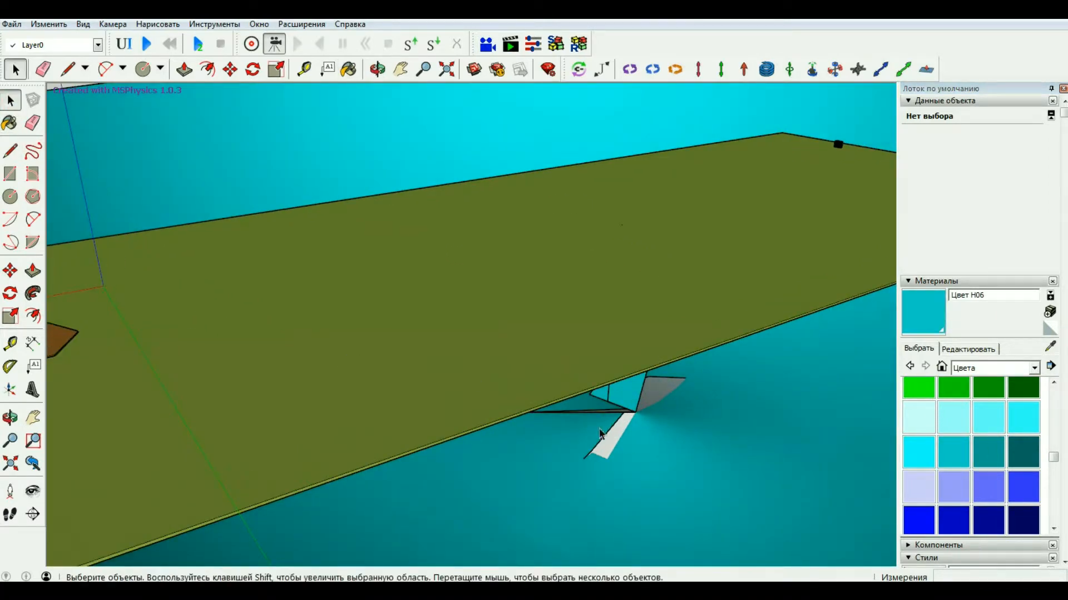
left_click(656, 439)
scroll(598, 415, "up", 5)
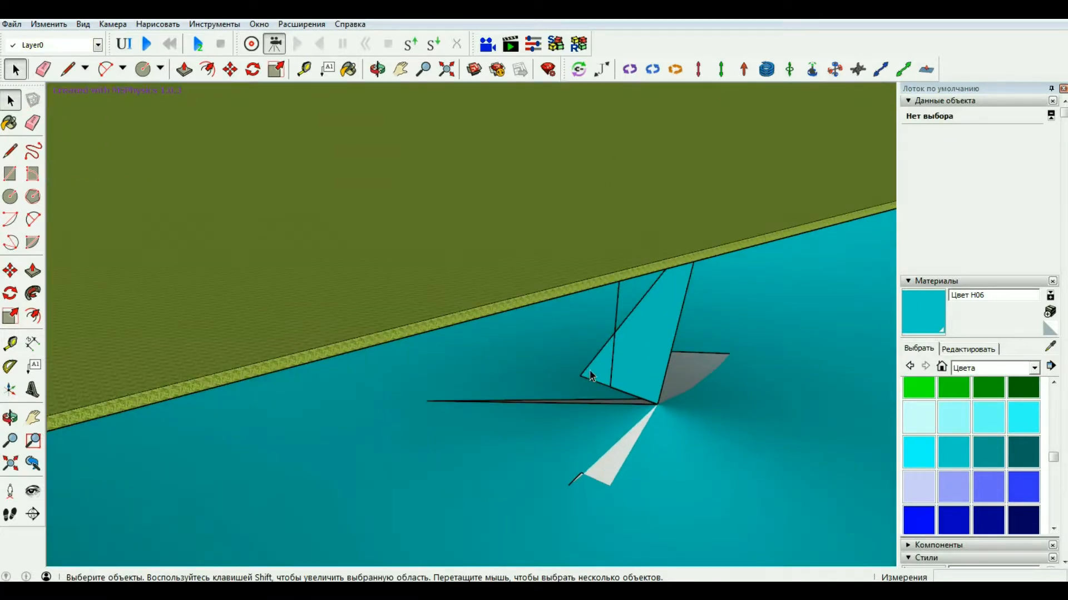
key("Delete")
scroll(532, 328, "down", 4)
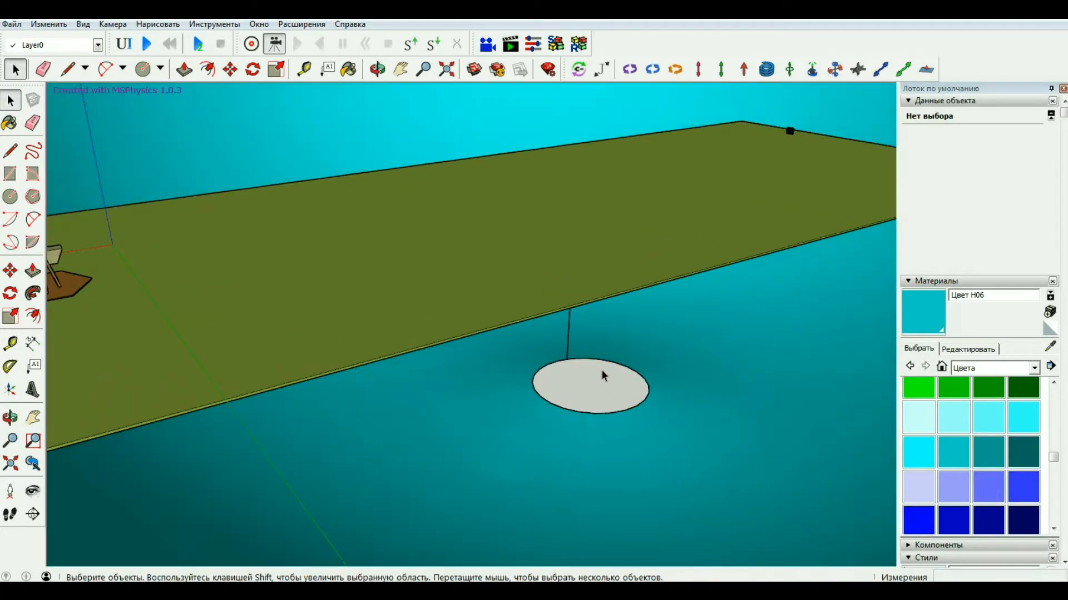
left_click(639, 384)
scroll(628, 384, "down", 1)
scroll(580, 345, "up", 2)
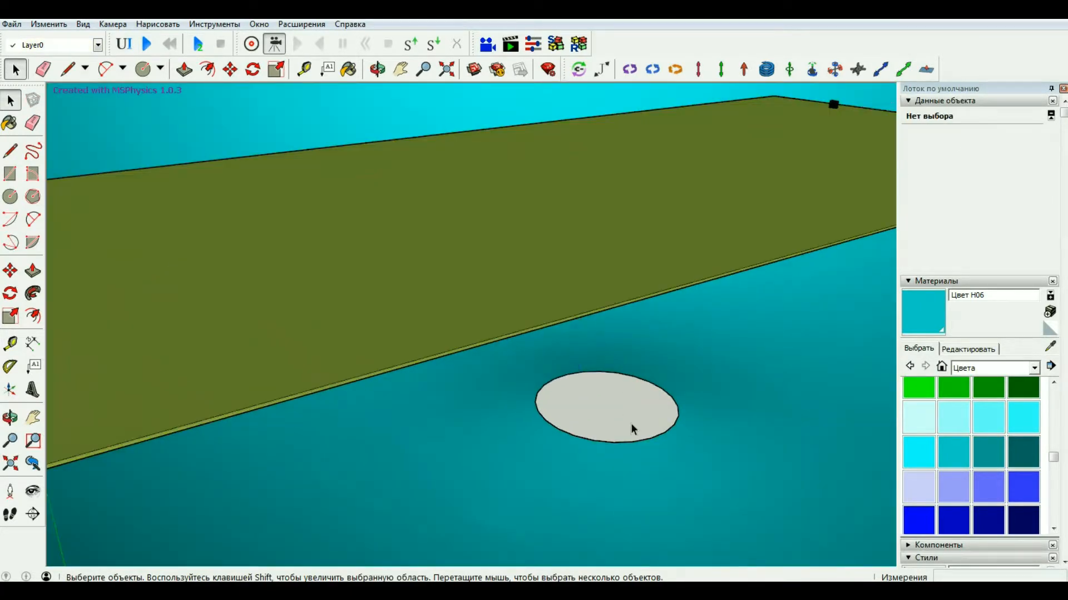
Open the slab group for editing and Push/Pull its long side face outward about 132700 mm, past the bowl's rim
scroll(612, 378, "down", 5)
scroll(509, 392, "up", 5)
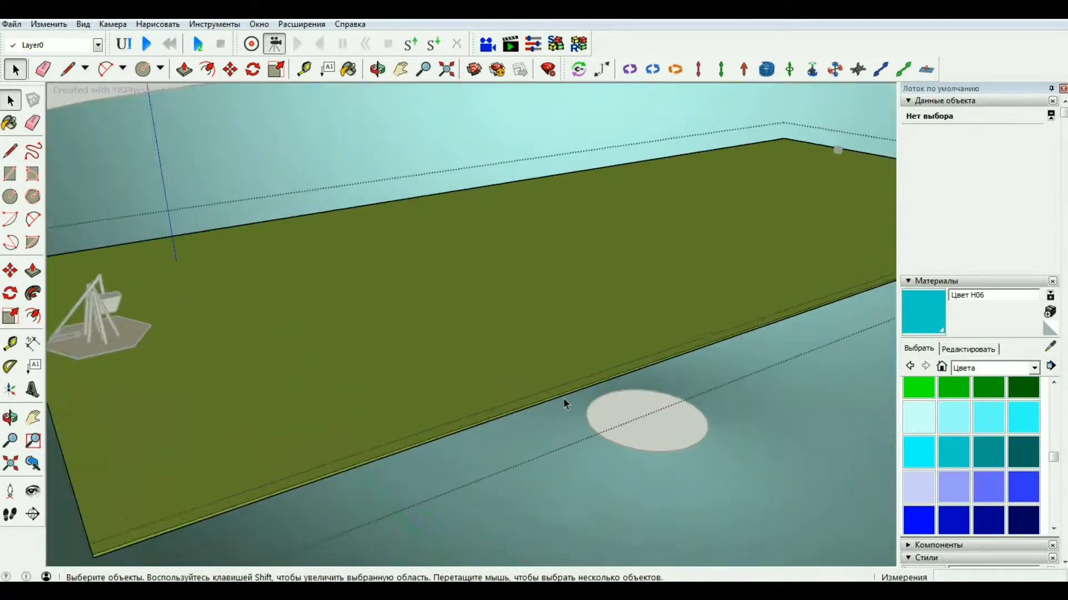
scroll(563, 398, "up", 2)
left_click(571, 388)
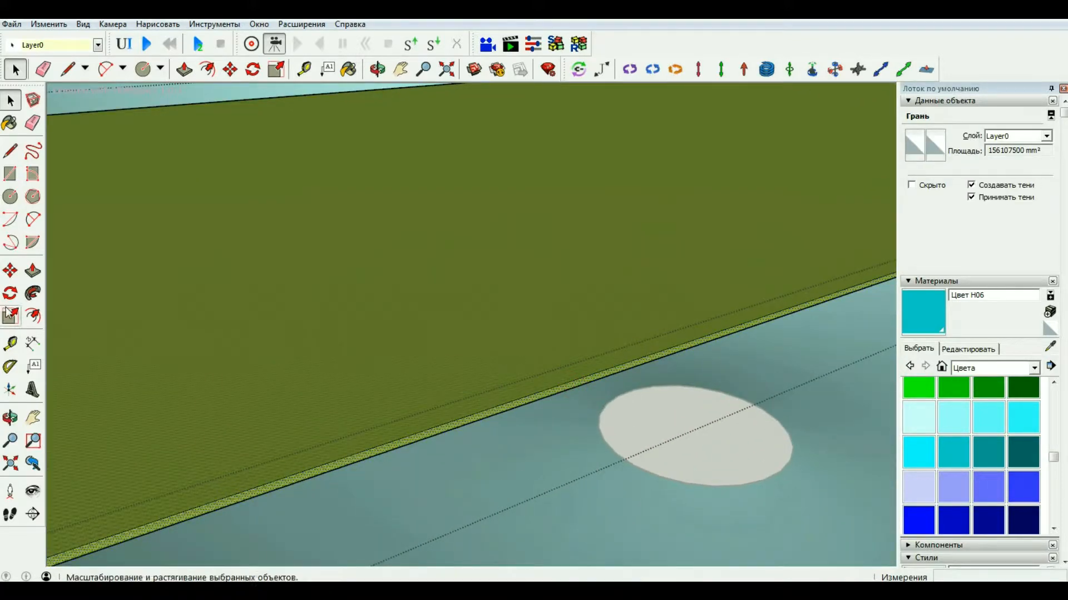
left_click(33, 272)
left_click(565, 382)
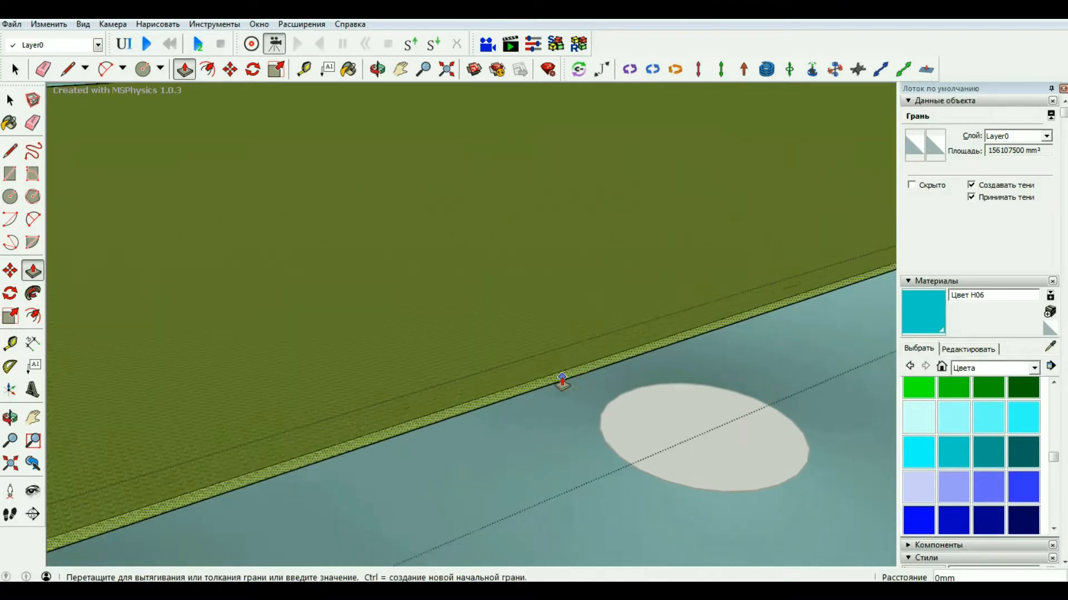
scroll(562, 382, "down", 8)
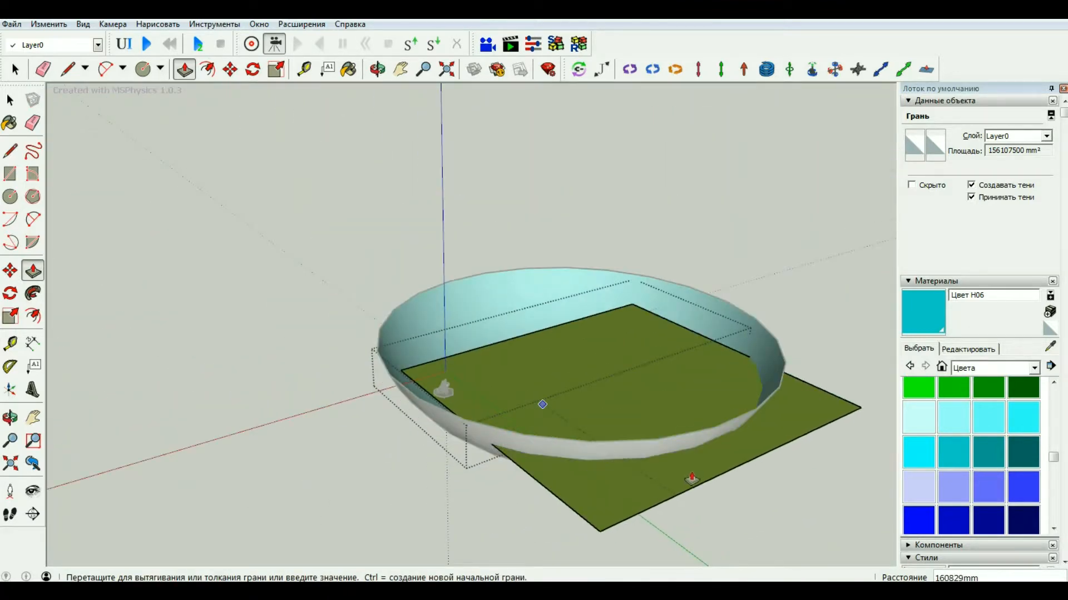
scroll(737, 447, "up", 3)
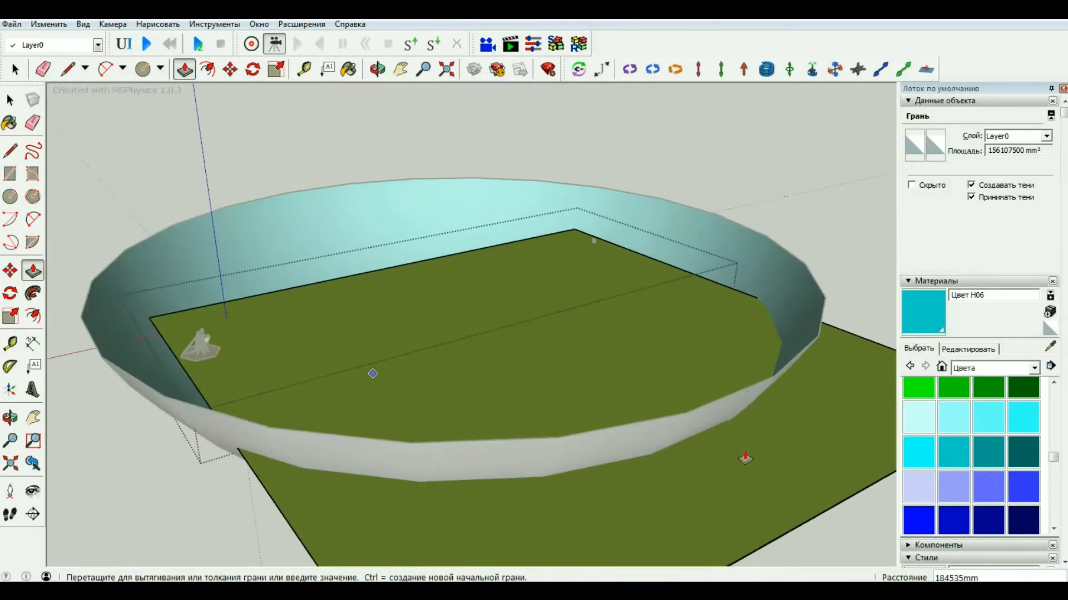
left_click(551, 513)
Push/Pull the slab's opposite long side face outward past the bowl's rim
scroll(702, 356, "down", 1)
middle_click_drag(329, 286, 401, 381)
scroll(491, 410, "up", 10)
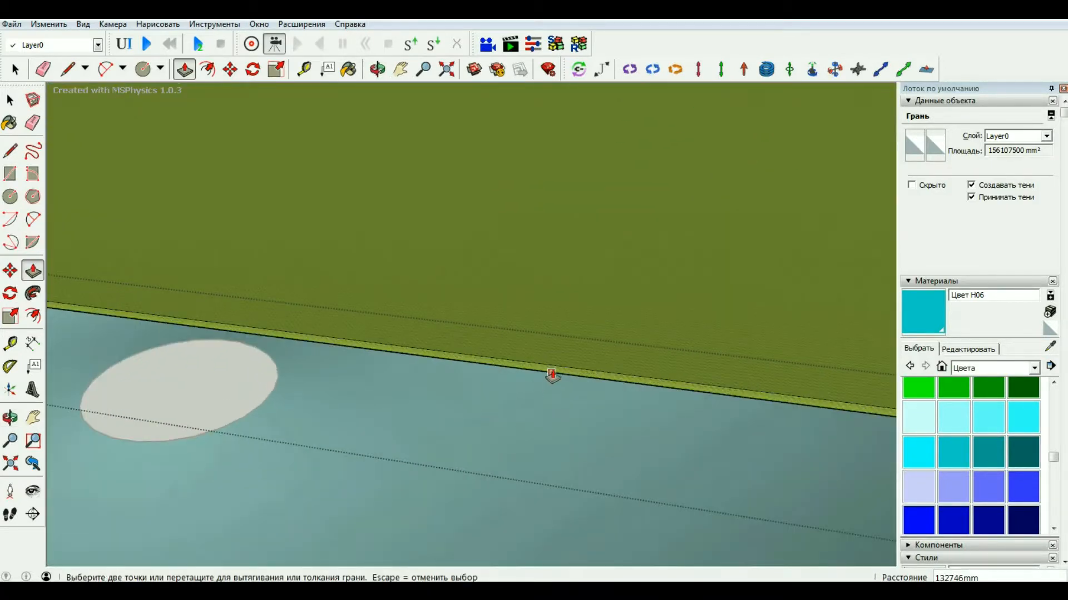
scroll(541, 402, "down", 2)
key("Escape")
scroll(541, 401, "up", 2)
key("Escape")
left_click(541, 399)
scroll(425, 395, "down", 4)
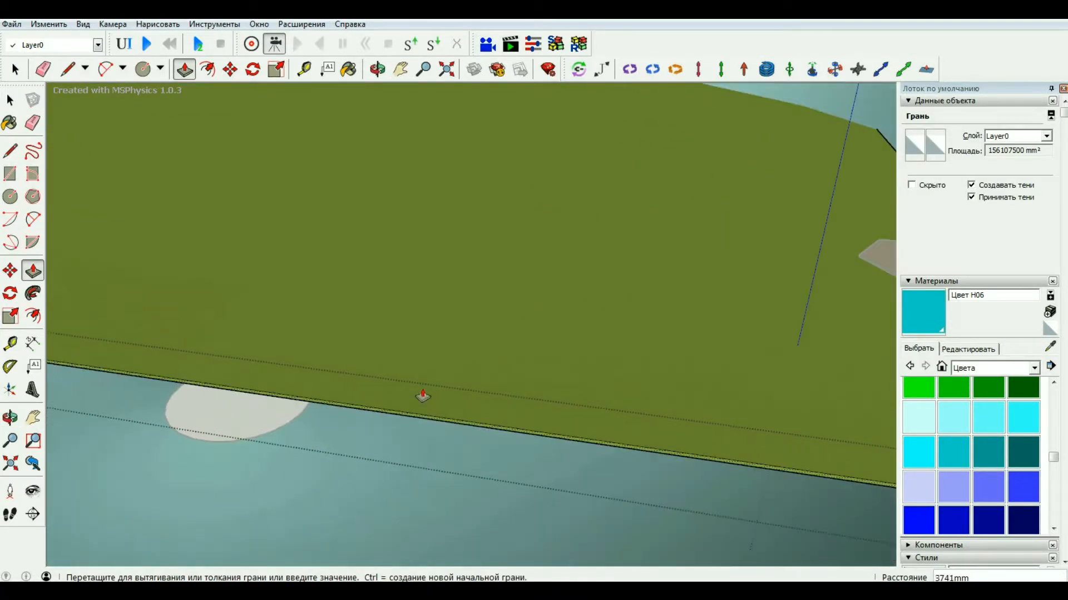
scroll(389, 395, "down", 1)
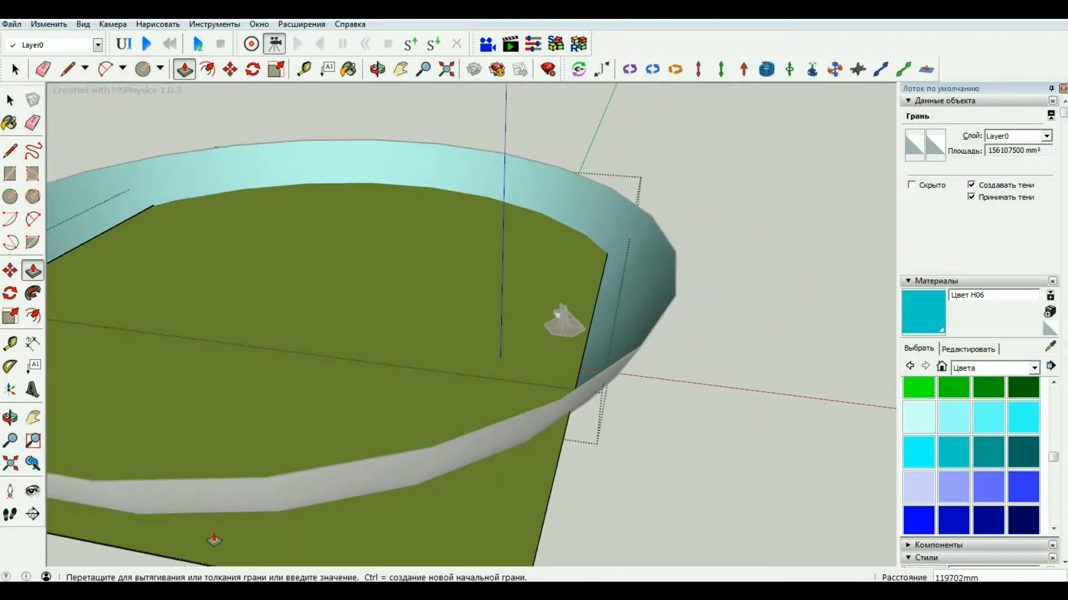
Push/Pull the slab's end face beside the trebuchet outward past the bowl's rim
scroll(628, 324, "up", 3)
middle_click_drag(594, 263, 509, 394)
scroll(509, 394, "up", 3)
middle_click_drag(508, 394, 474, 384)
scroll(474, 383, "up", 1)
left_click(469, 352)
scroll(434, 343, "down", 4)
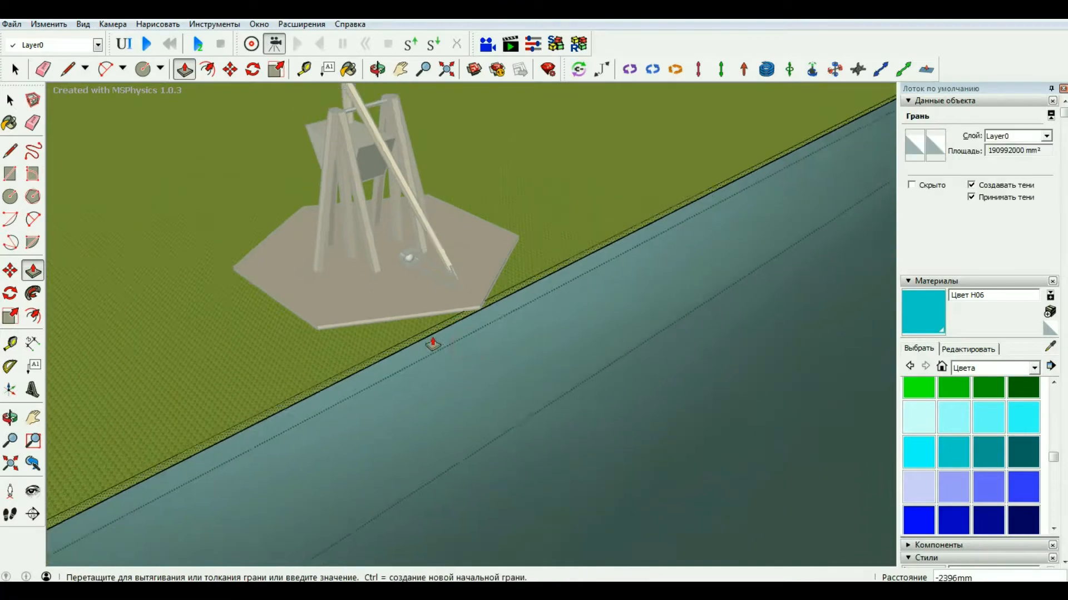
left_click(612, 398)
Push/Pull the slab's end face near the target wall outward about 27900 mm and close the slab group
middle_click_drag(552, 357, 741, 321)
scroll(740, 320, "down", 4)
middle_click_drag(150, 361, 491, 369)
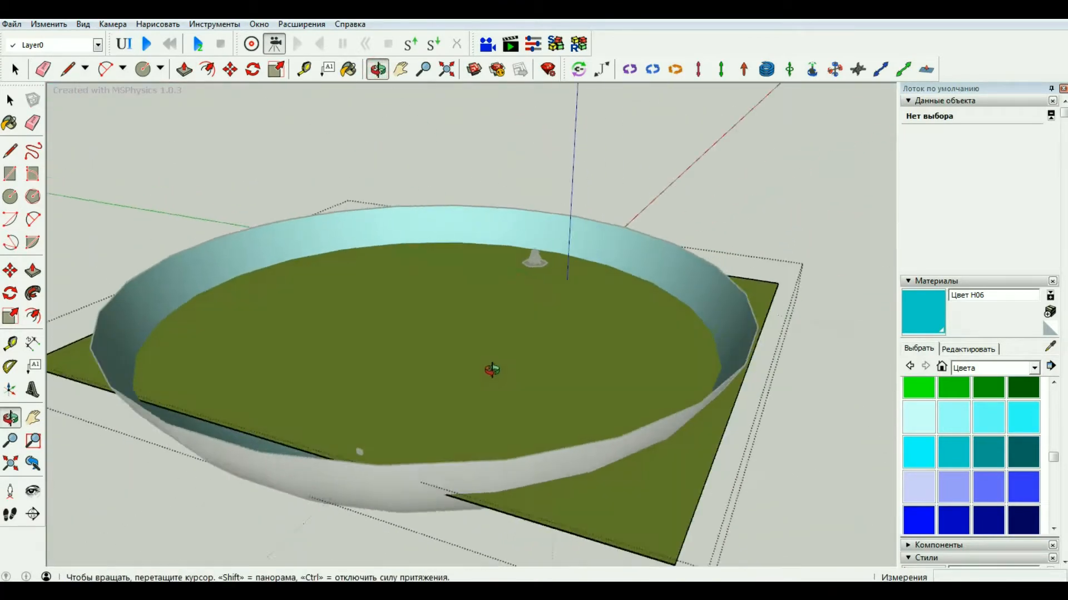
scroll(291, 482, "up", 8)
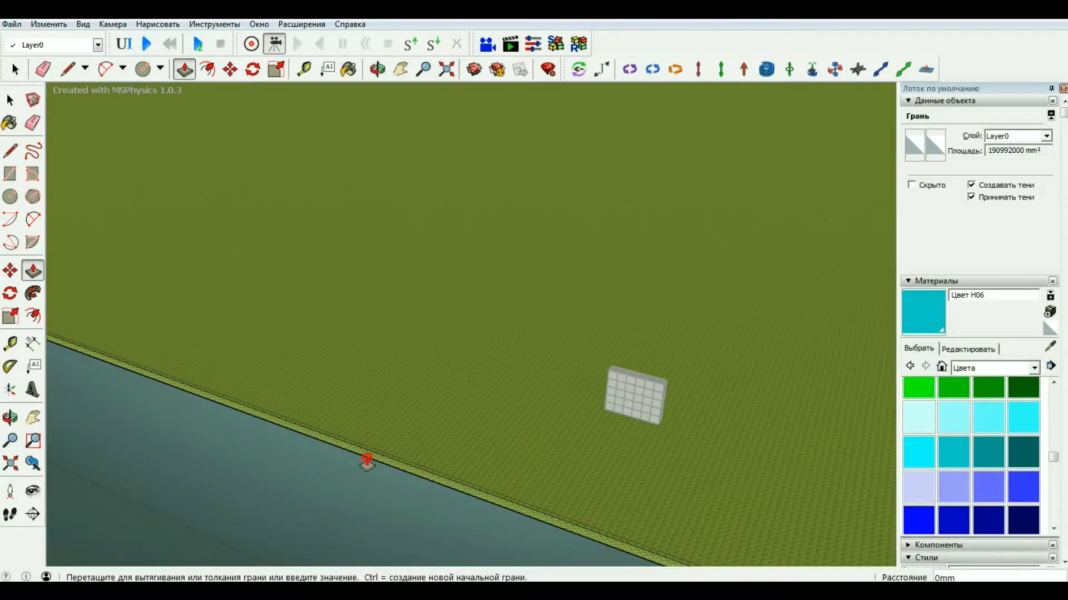
scroll(365, 449, "down", 5)
left_click(223, 522)
scroll(223, 522, "down", 1)
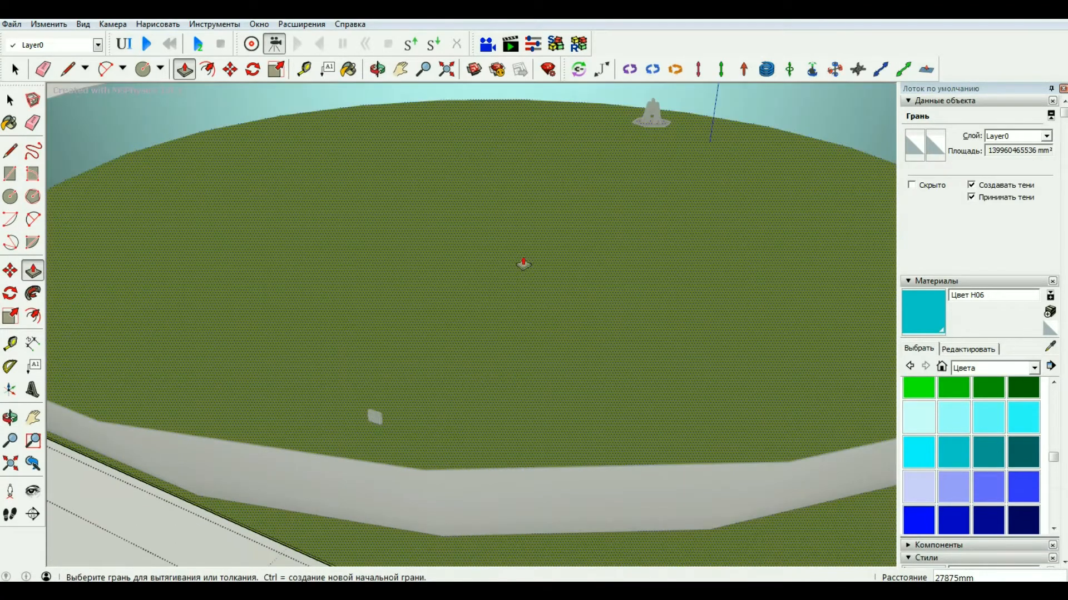
scroll(212, 439, "down", 3)
scroll(526, 258, "up", 10)
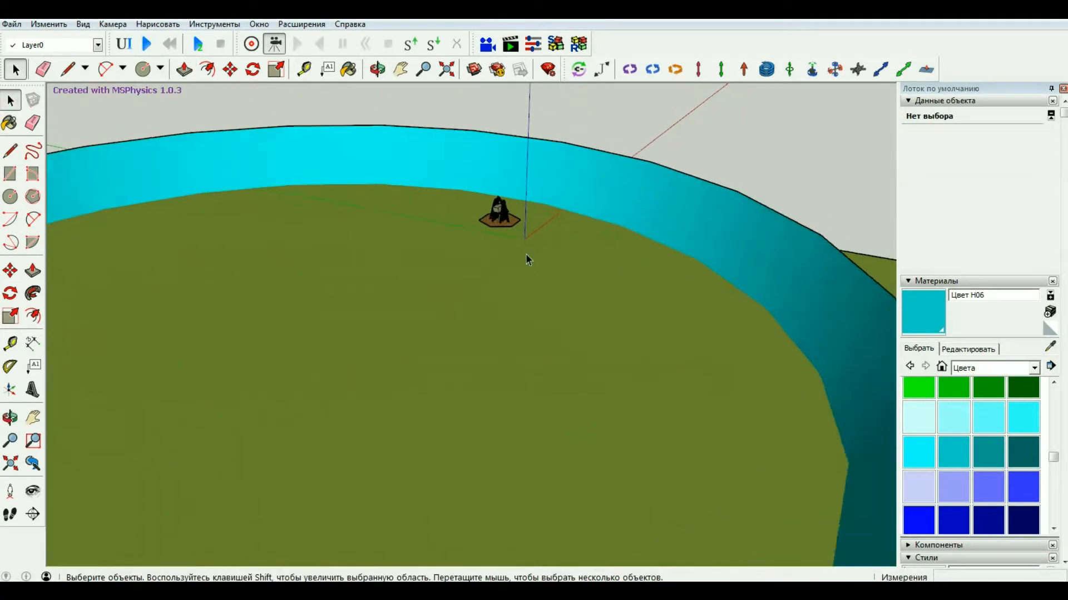
Paint the outer surface of the bowl with the same turquoise colour H06
left_click(377, 69)
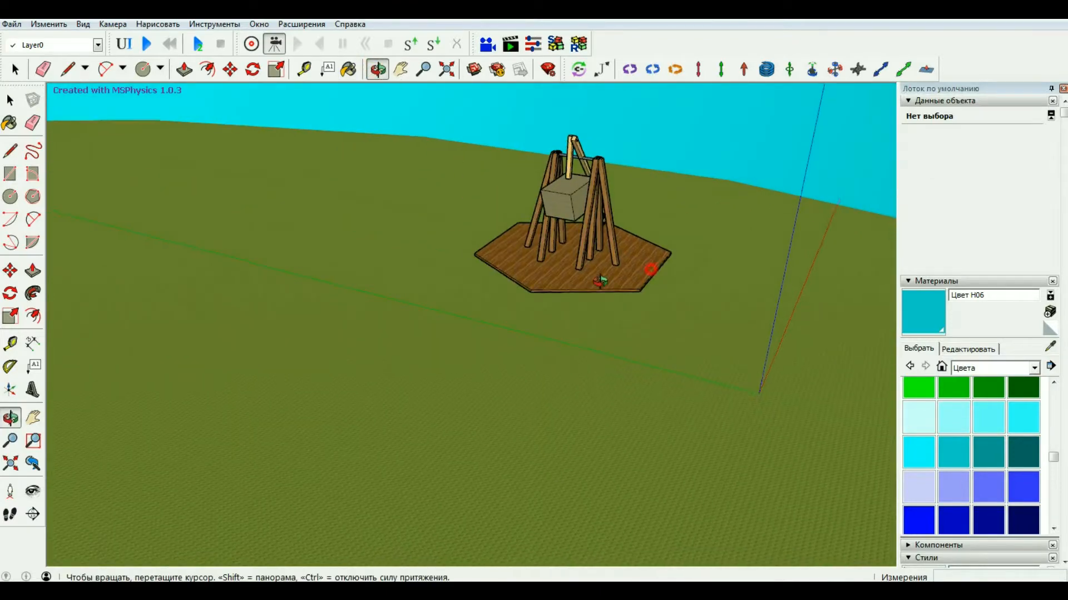
left_click_drag(234, 240, 391, 269)
scroll(587, 344, "down", 2)
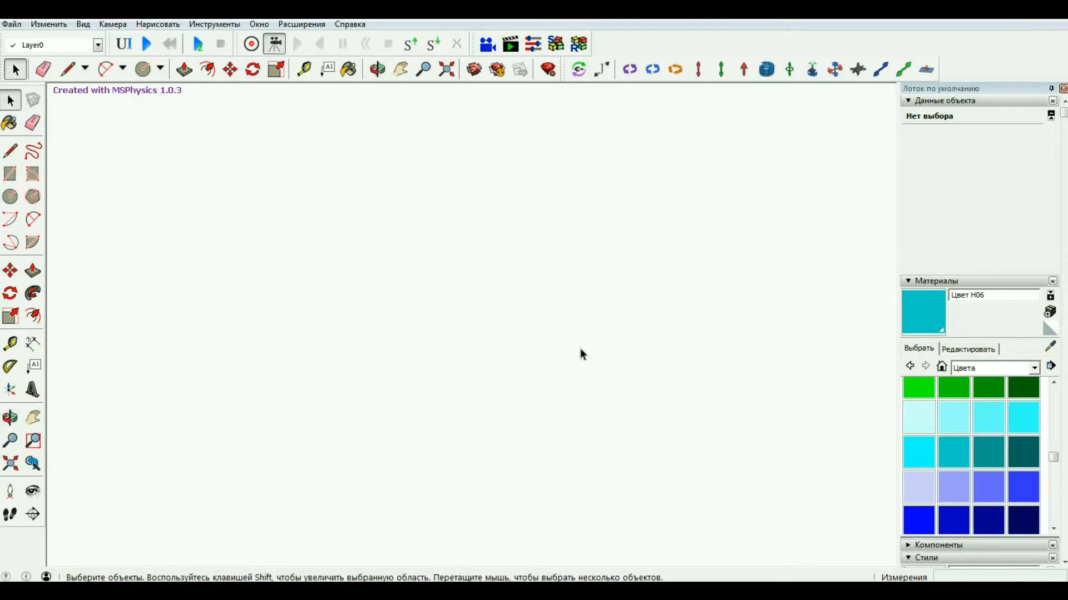
scroll(553, 375, "down", 4)
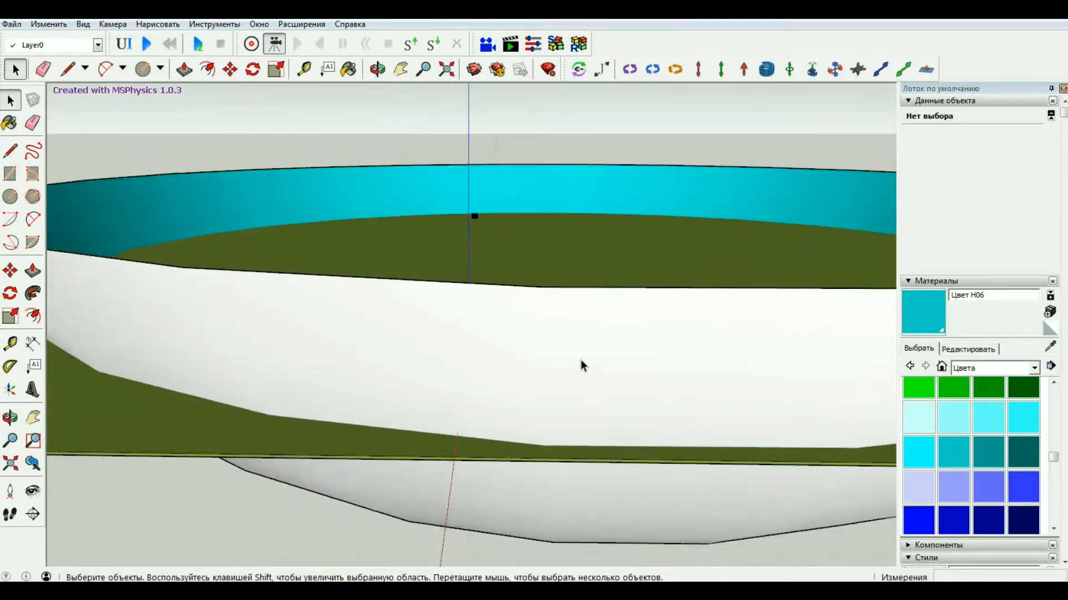
scroll(581, 366, "down", 2)
left_click(487, 342)
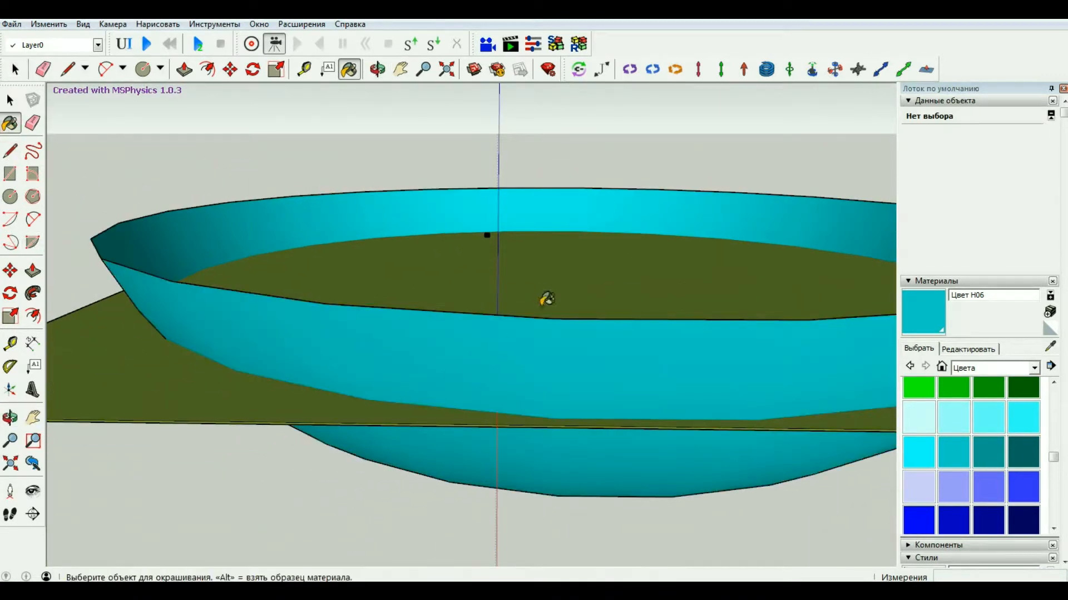
scroll(630, 245, "up", 4)
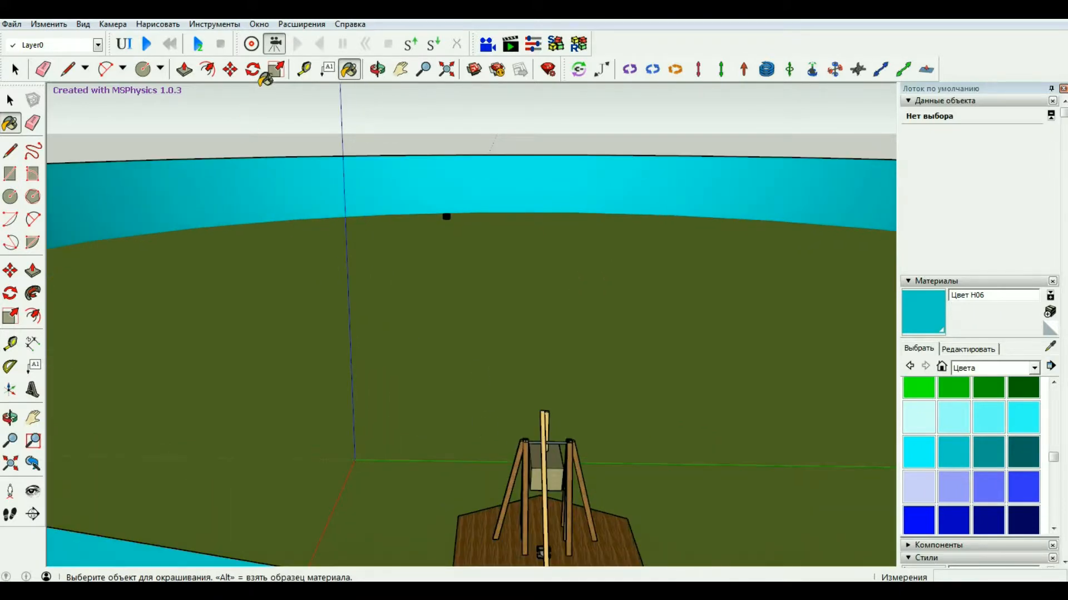
scroll(404, 269, "down", 4)
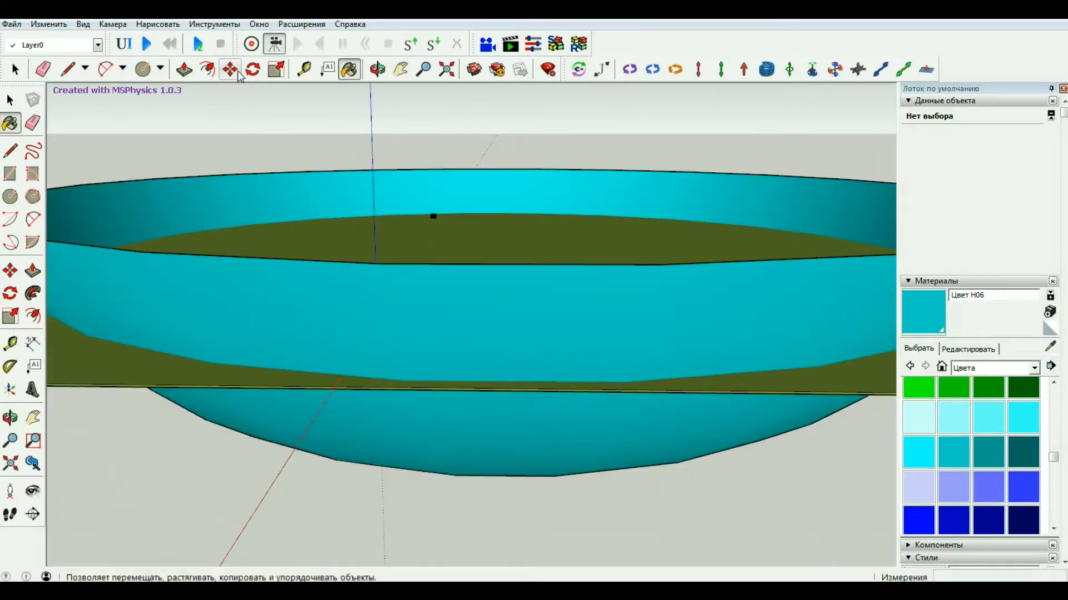
Scale the bowl's height by about 1.65 along the blue axis
left_click(377, 69)
left_click_drag(367, 234, 128, 142)
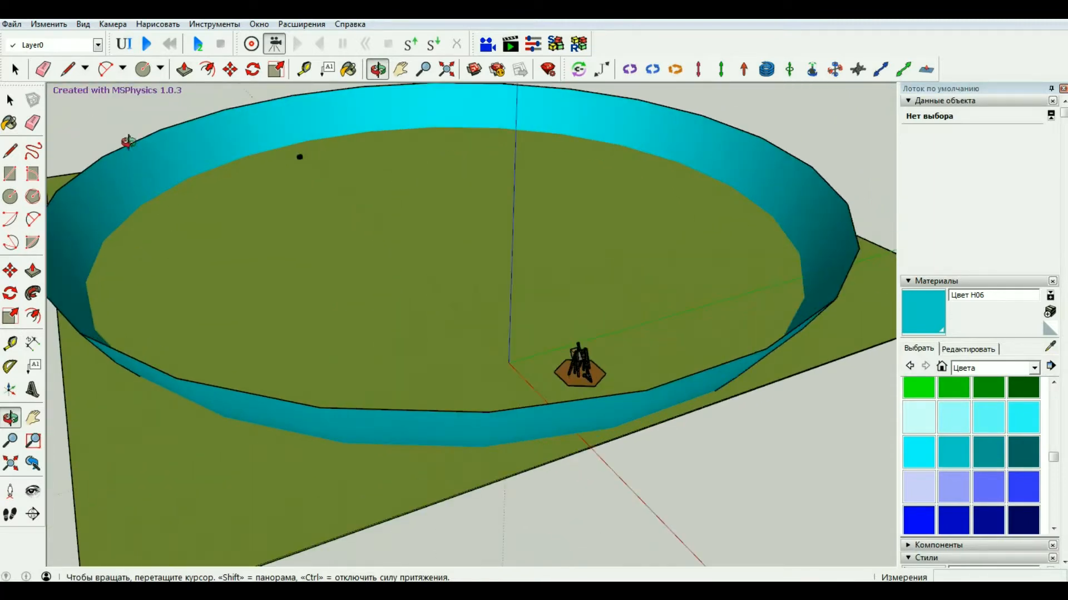
left_click(11, 316)
scroll(393, 369, "down", 3)
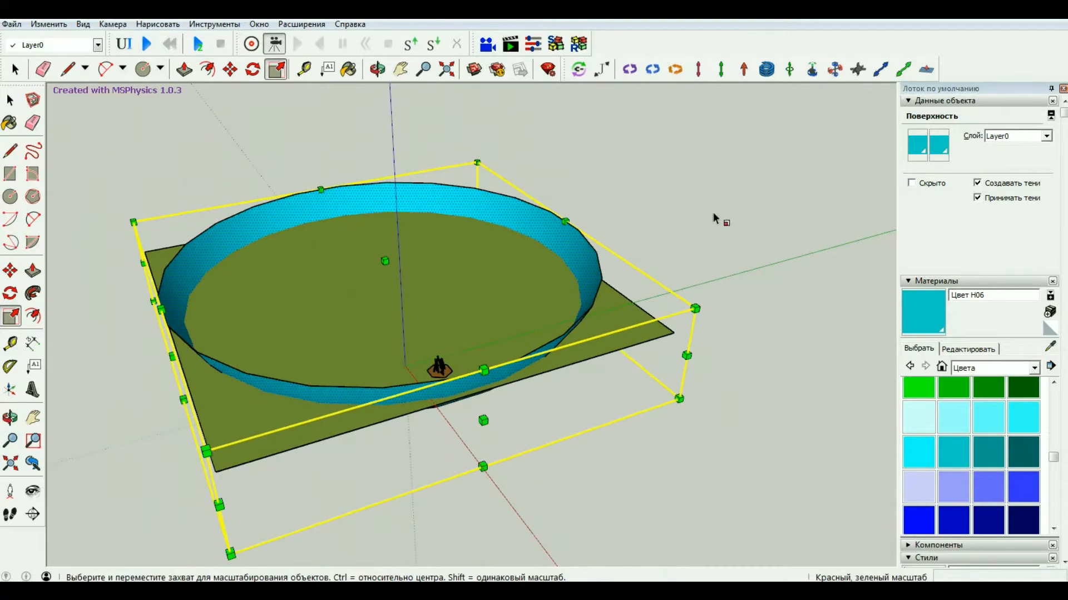
left_click_drag(385, 261, 380, 200)
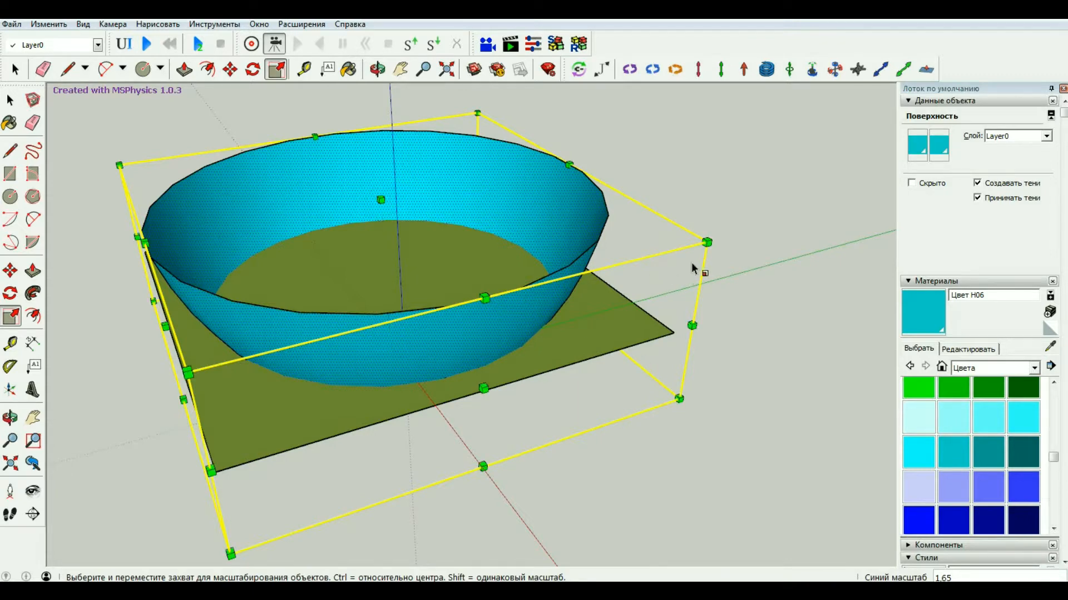
Scale the bowl up uniformly by about 1.10 from one upper corner and slightly more from the opposite upper corner
left_click_drag(706, 242, 790, 261)
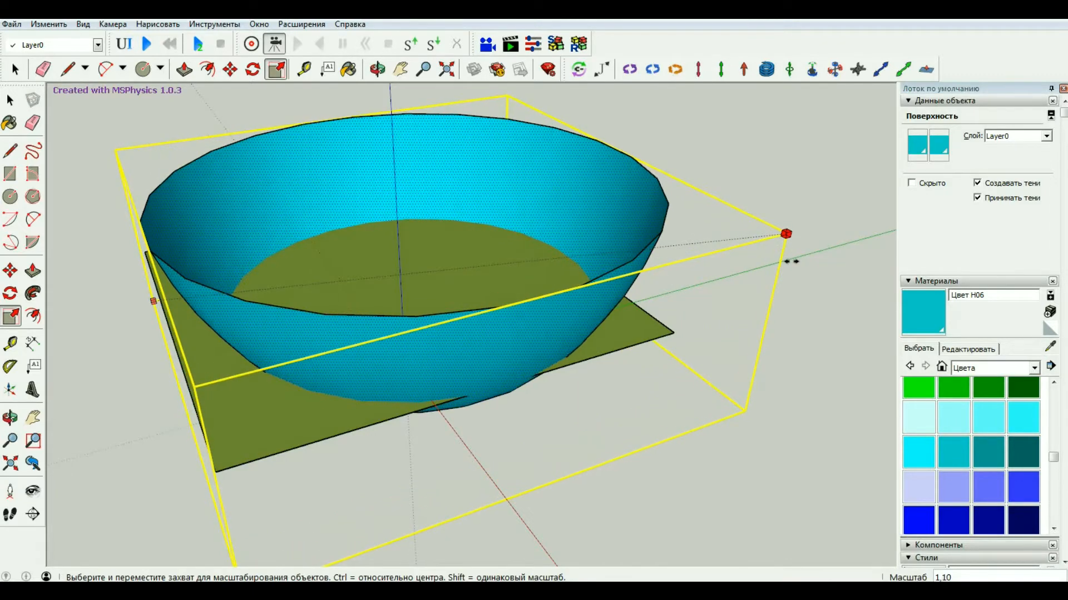
left_click_drag(114, 151, 81, 129)
scroll(315, 250, "up", 2)
scroll(437, 334, "down", 2)
scroll(437, 333, "down", 1)
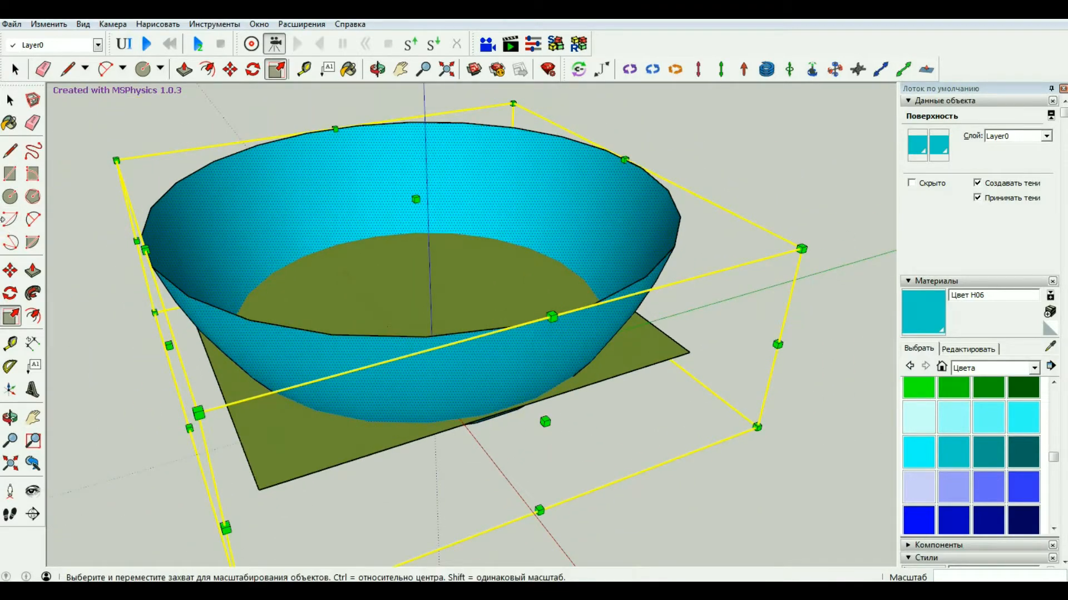
Move the bowl down about 28000 mm along the blue axis so it sits deeper through the ground slab
left_click(10, 102)
left_click(549, 170)
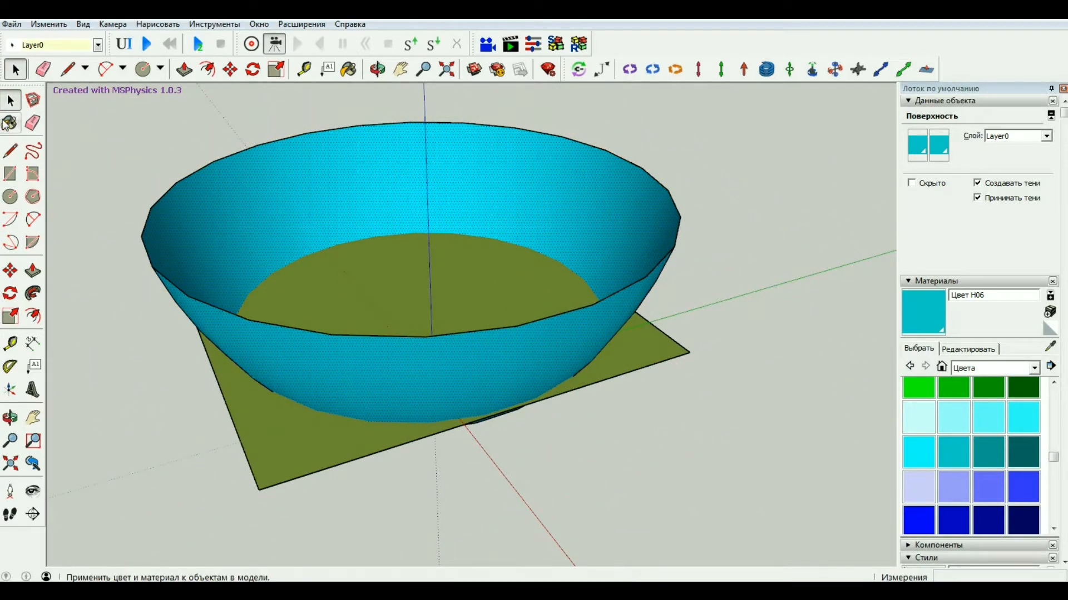
left_click(424, 99)
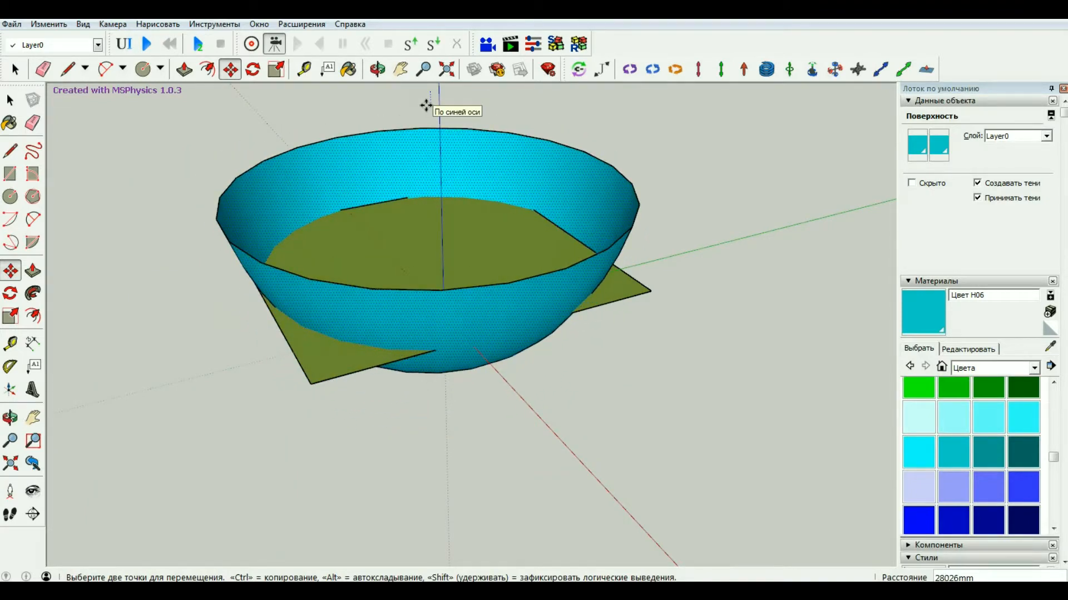
scroll(387, 230, "up", 3)
scroll(348, 281, "down", 1)
scroll(389, 222, "up", 2)
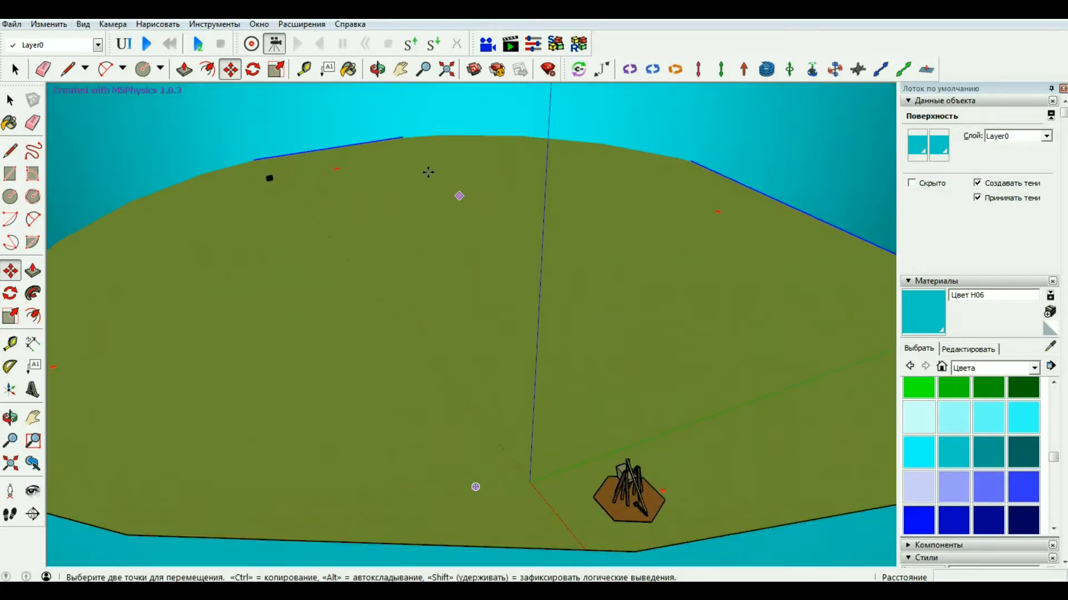
Open the slab group and Push/Pull its side face on the positive red-axis side outward about 29300 mm
left_click(378, 69)
left_click_drag(389, 286, 311, 307)
scroll(362, 373, "up", 1)
scroll(324, 262, "down", 2)
scroll(641, 405, "up", 1)
left_click(10, 100)
scroll(566, 416, "up", 3)
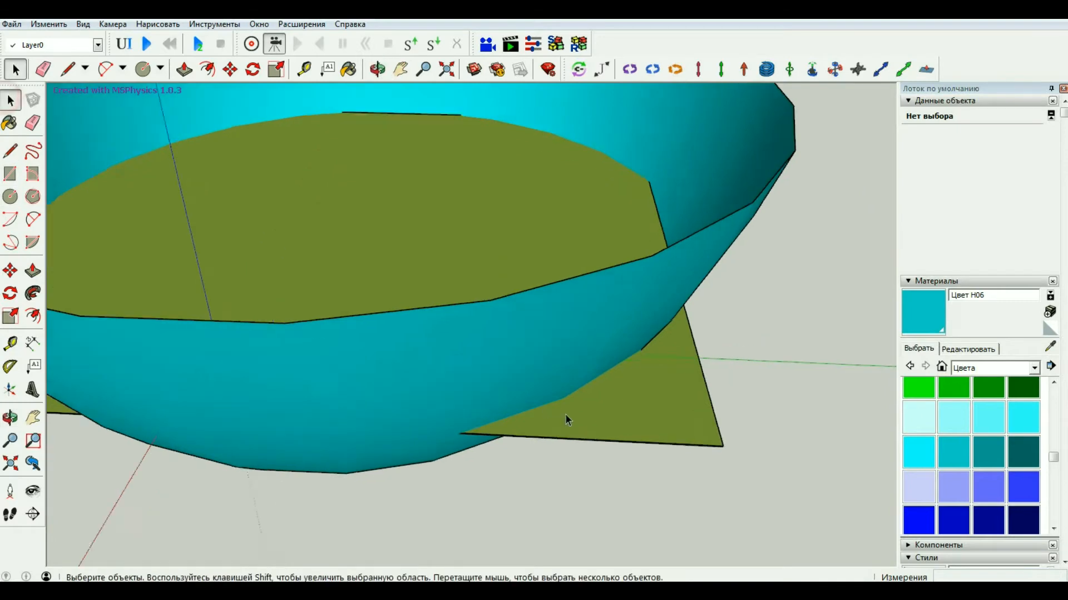
double_click(656, 427)
scroll(657, 444, "up", 3)
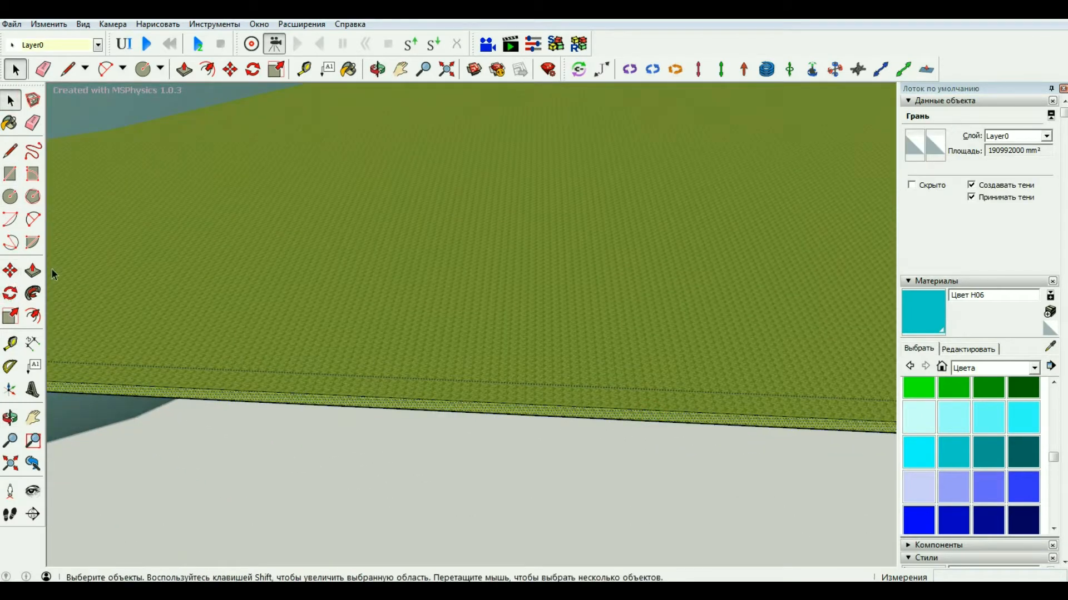
left_click(611, 414)
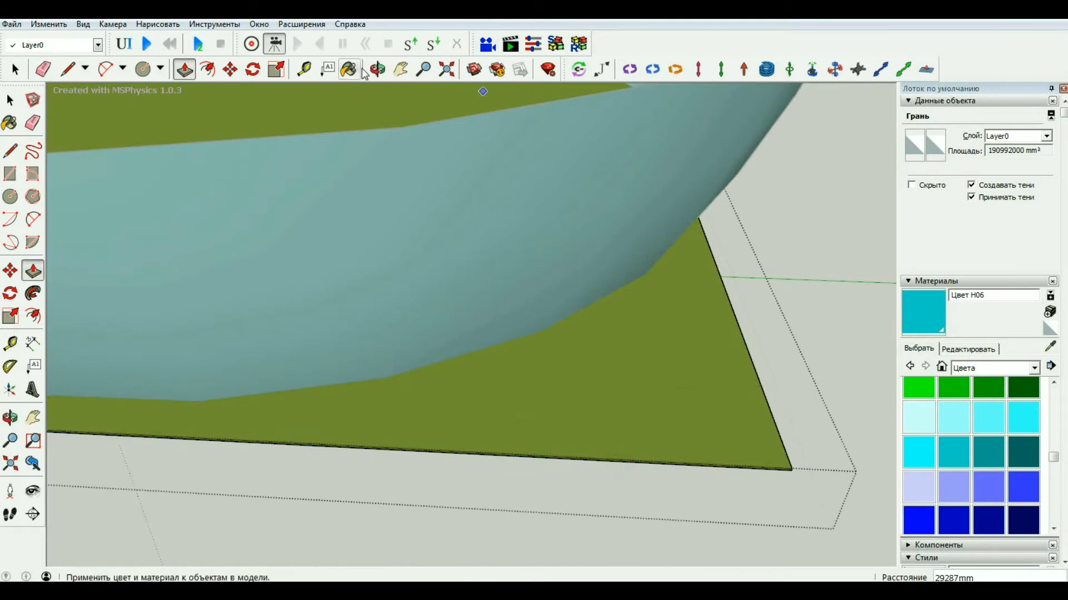
Push/Pull the slab's side face on the positive green-axis side outward about 26400 mm
middle_click_drag(774, 231, 563, 356)
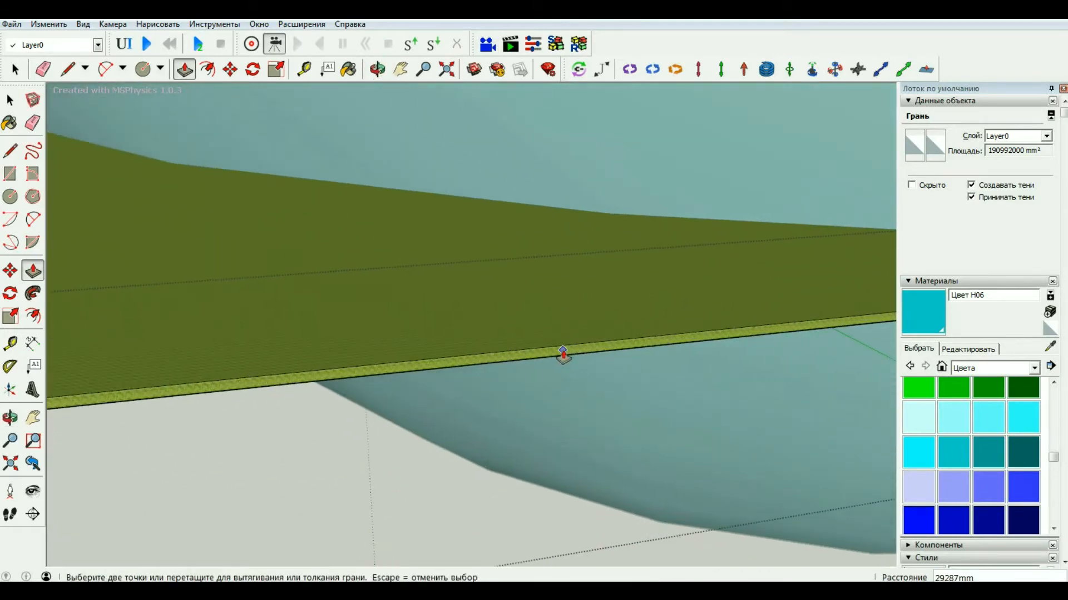
scroll(561, 356, "down", 8)
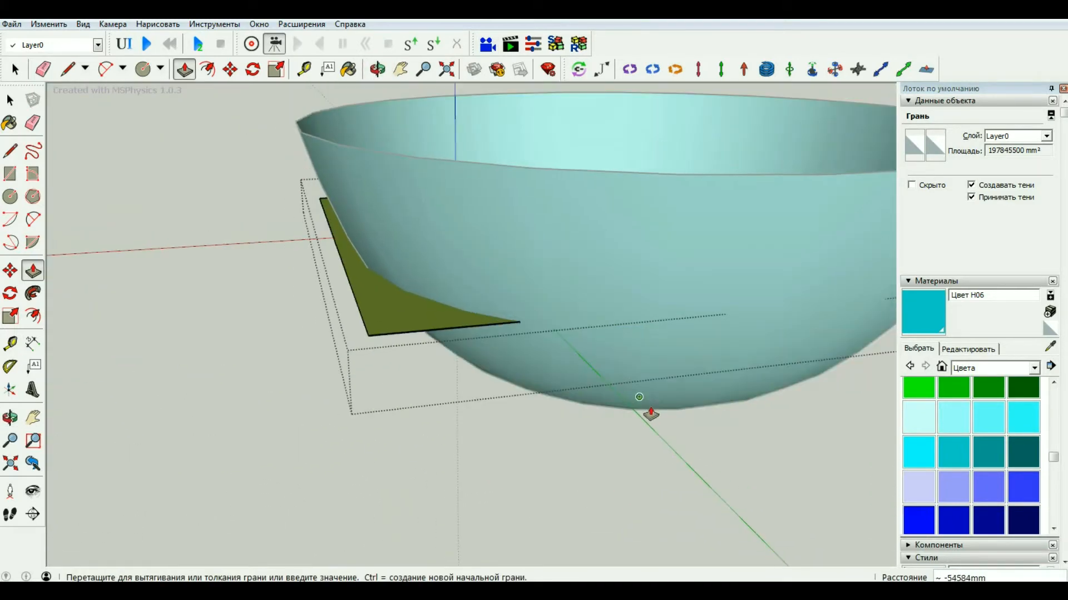
scroll(633, 441, "down", 3)
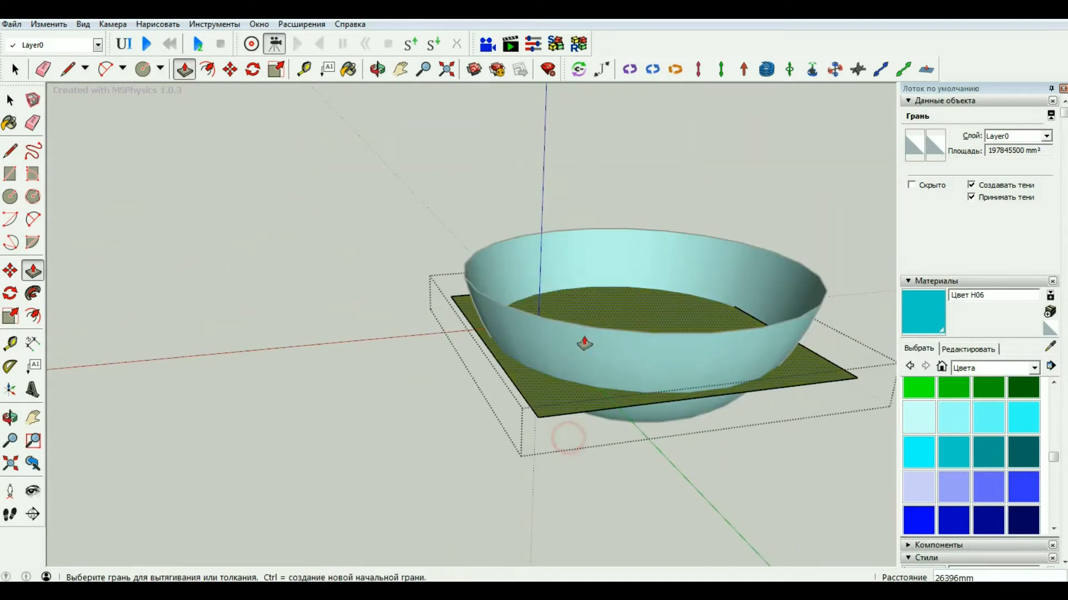
Push/Pull the slab's side face on the negative red-axis side outward about 20200 mm and close the slab group
middle_click_drag(584, 344, 177, 320)
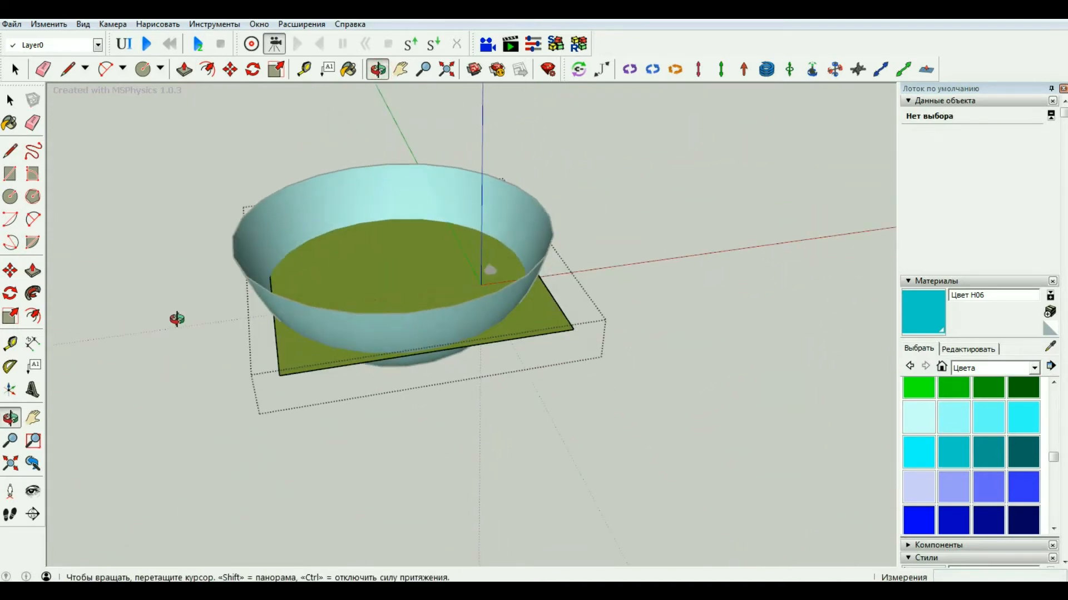
scroll(429, 400, "up", 15)
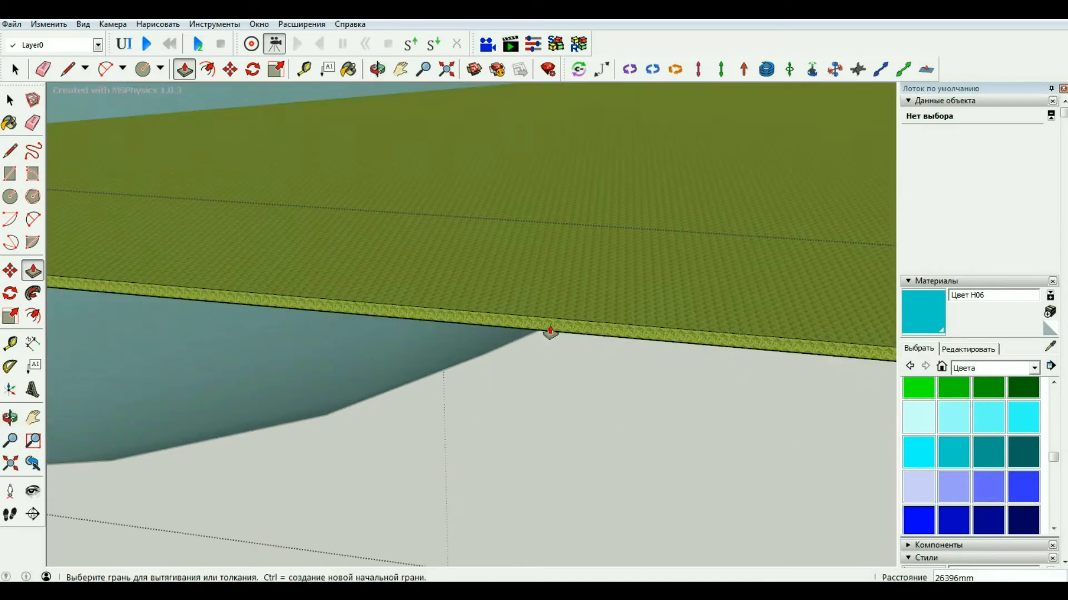
scroll(549, 339, "down", 10)
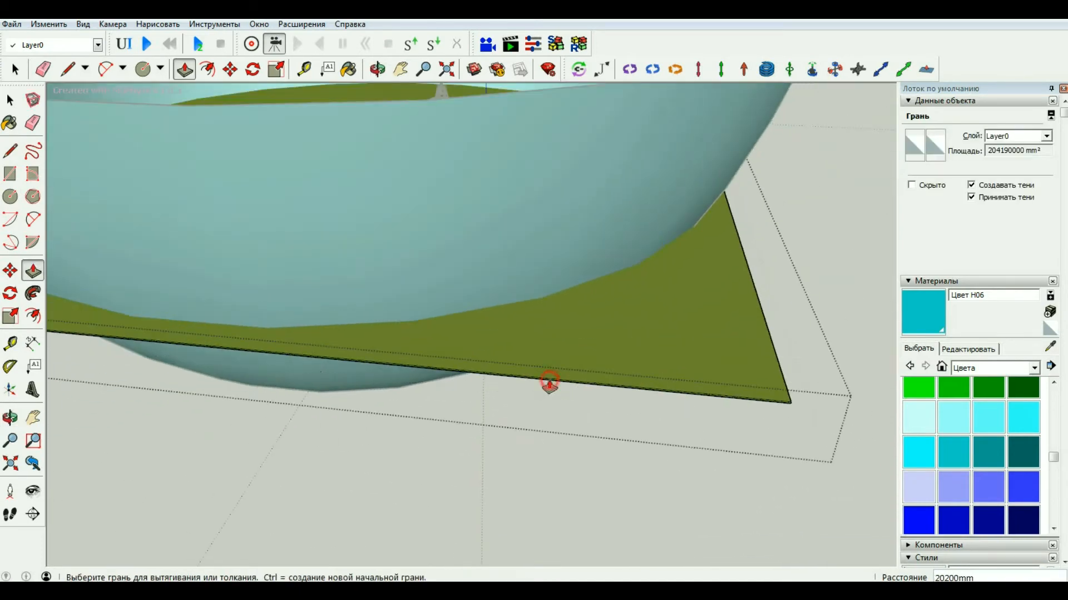
scroll(550, 383, "down", 5)
left_click_drag(580, 307, 636, 358)
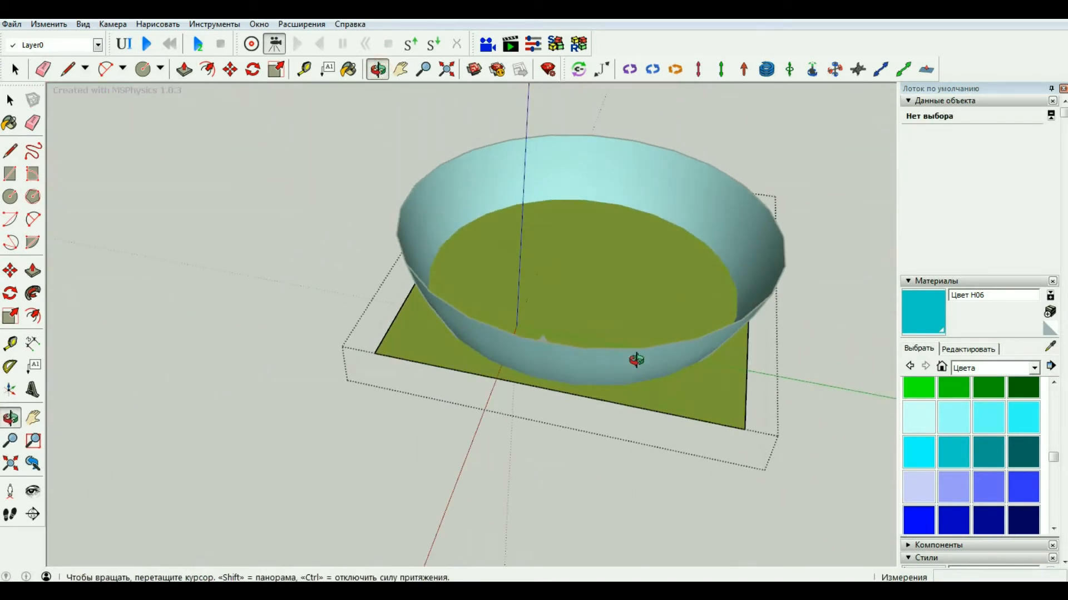
scroll(507, 329, "up", 6)
key("space")
Run the MSPhysics simulation and watch the target wall from inside the bowl as the trebuchet's shot lands
scroll(549, 300, "up", 8)
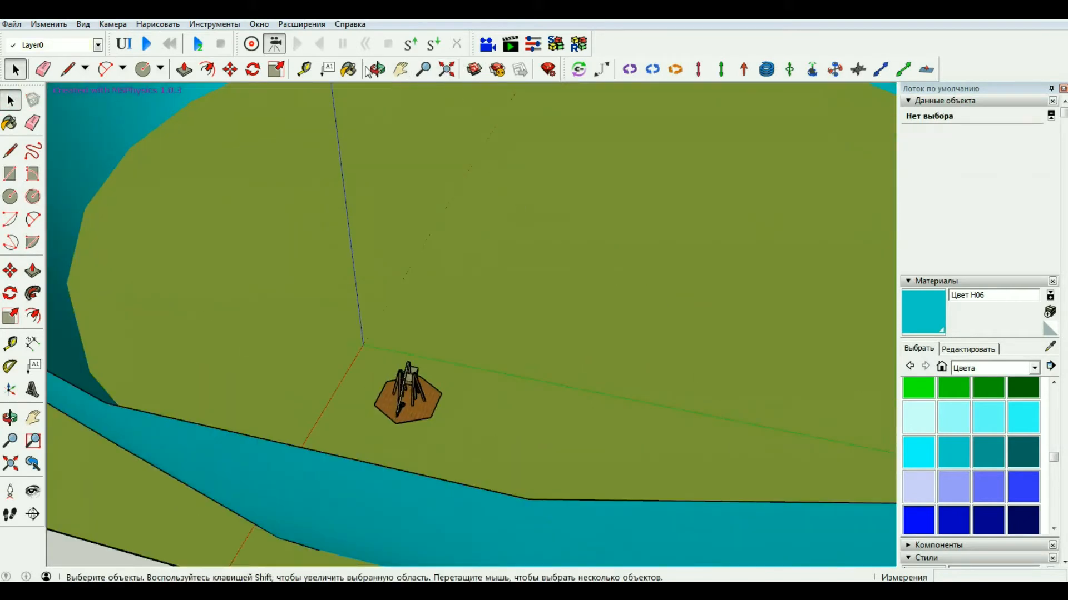
left_click(376, 69)
left_click_drag(505, 317, 395, 362)
left_click_drag(345, 406, 278, 161)
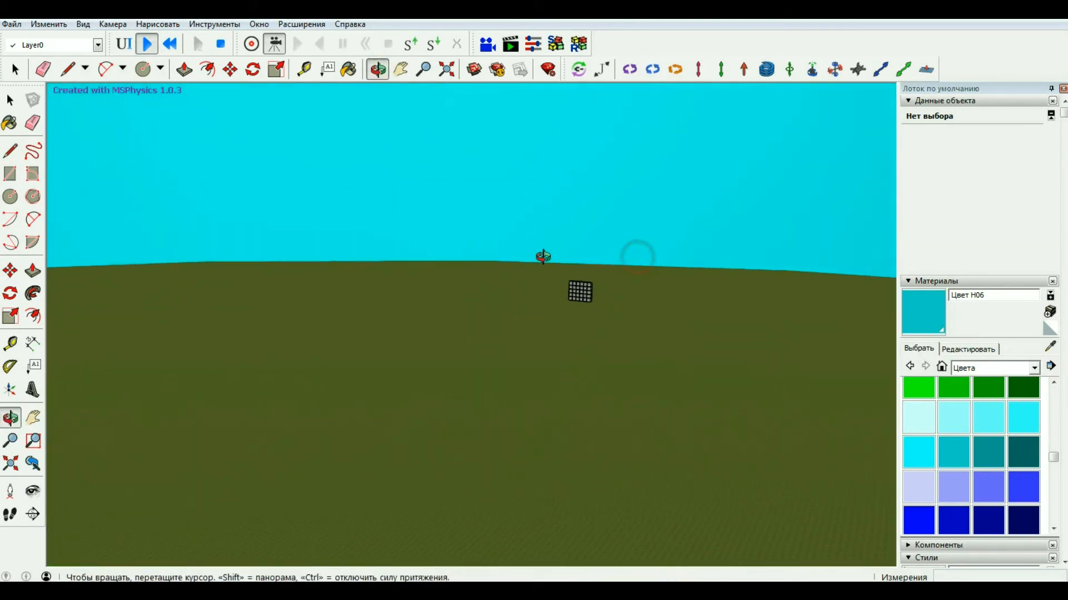
middle_click_drag(543, 257, 447, 276)
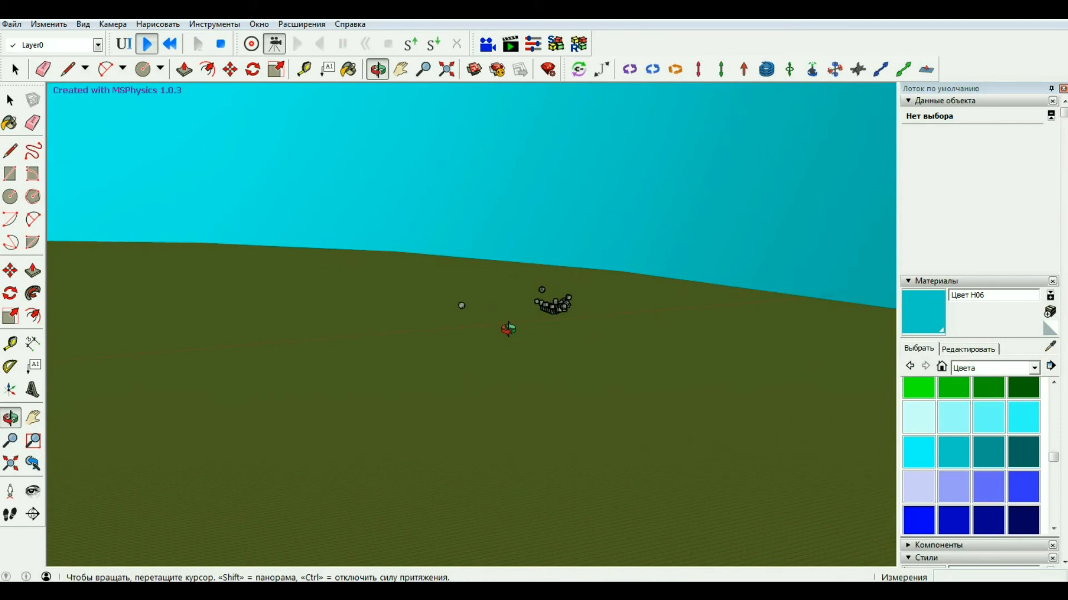
Save the active model
left_click(12, 24)
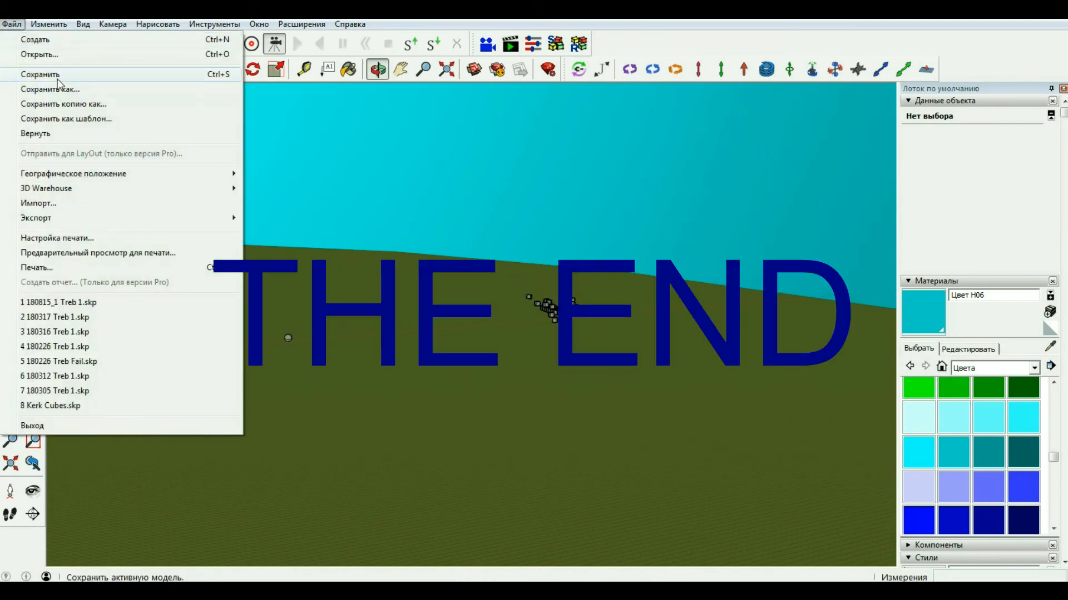